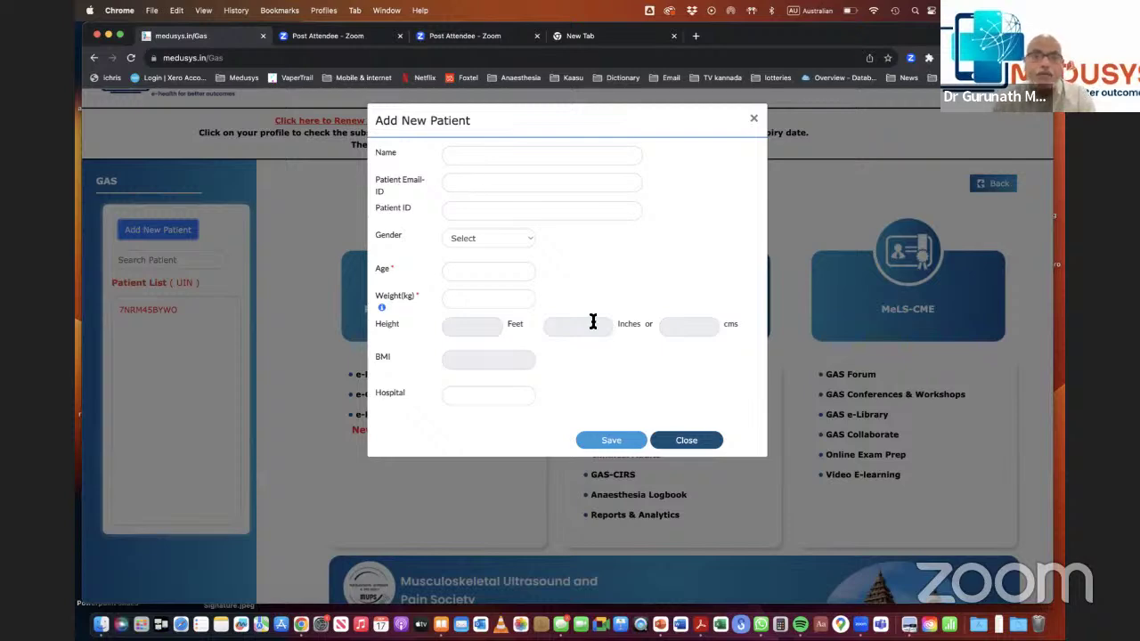
# Close the Add New Patient form and open the Labour Analgesia database from Clinical Databases & Audits.
pyautogui.click(684, 439)
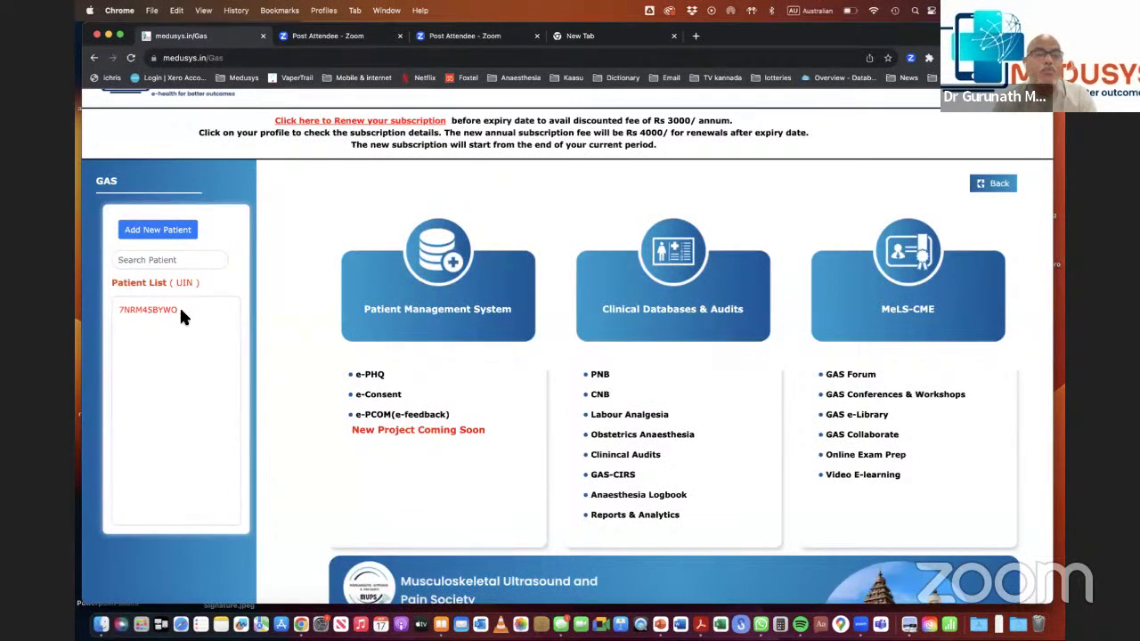
pyautogui.moveTo(117, 310); pyautogui.dragTo(173, 316)
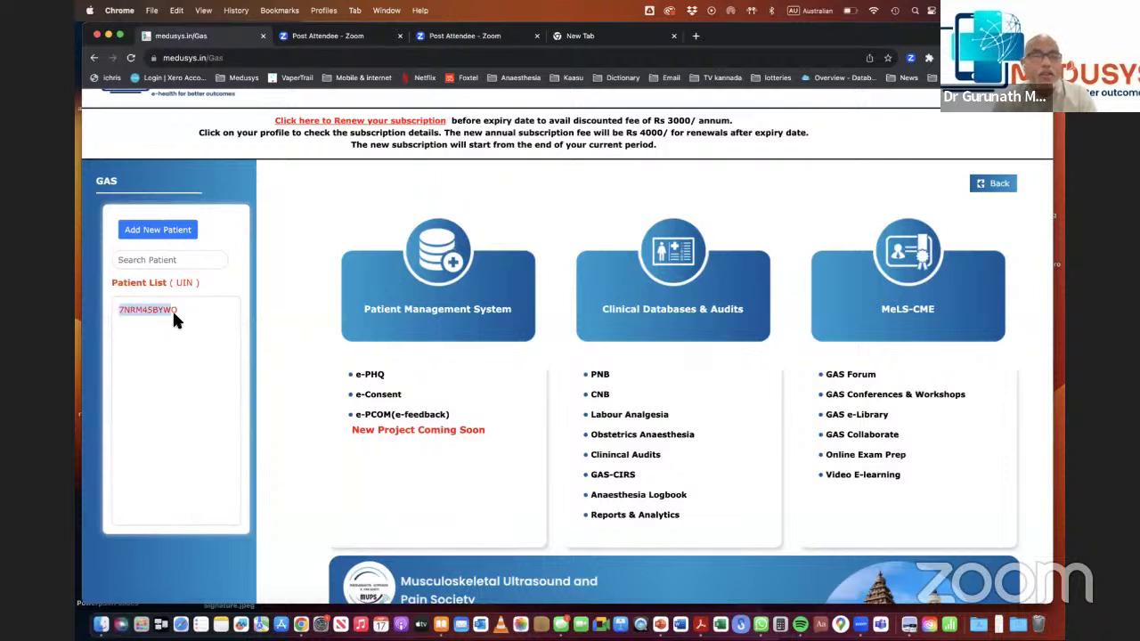
pyautogui.click(183, 316)
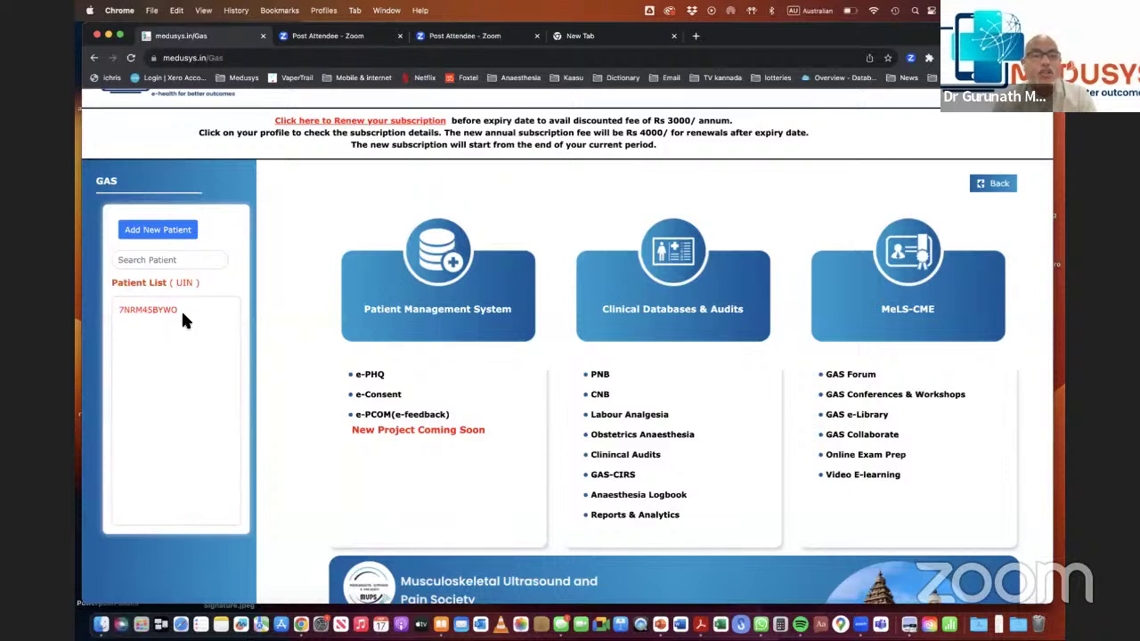
pyautogui.click(663, 306)
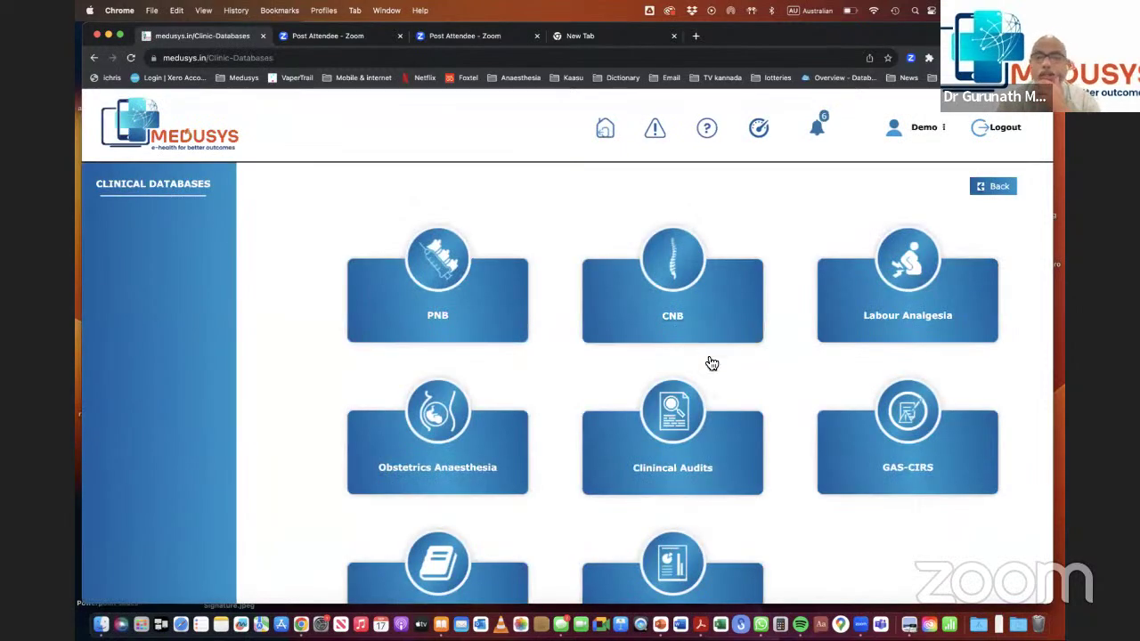
pyautogui.scroll(-2, 778, 347)
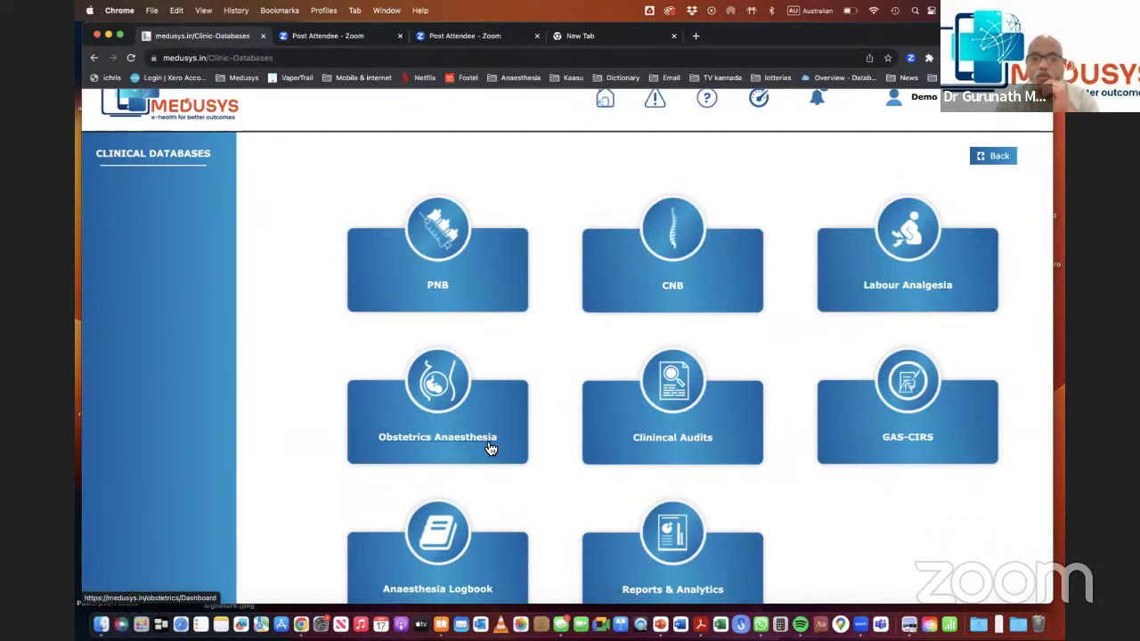
pyautogui.click(893, 297)
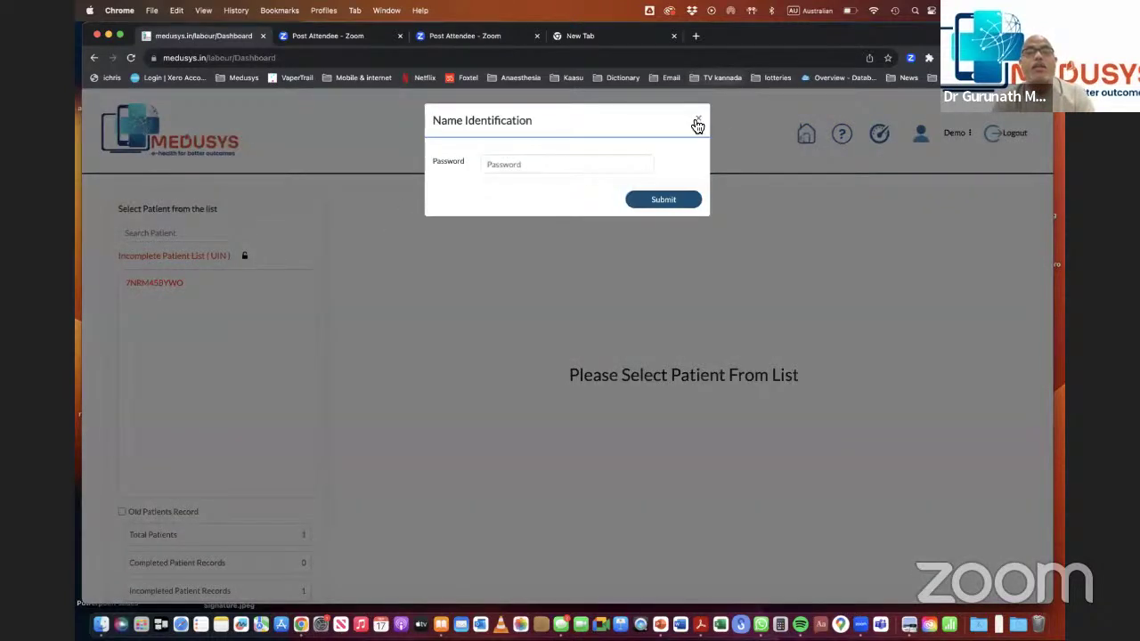
# Dismiss the Name Identification password dialog and open the record of the patient in the incomplete patient list.
pyautogui.click(699, 121)
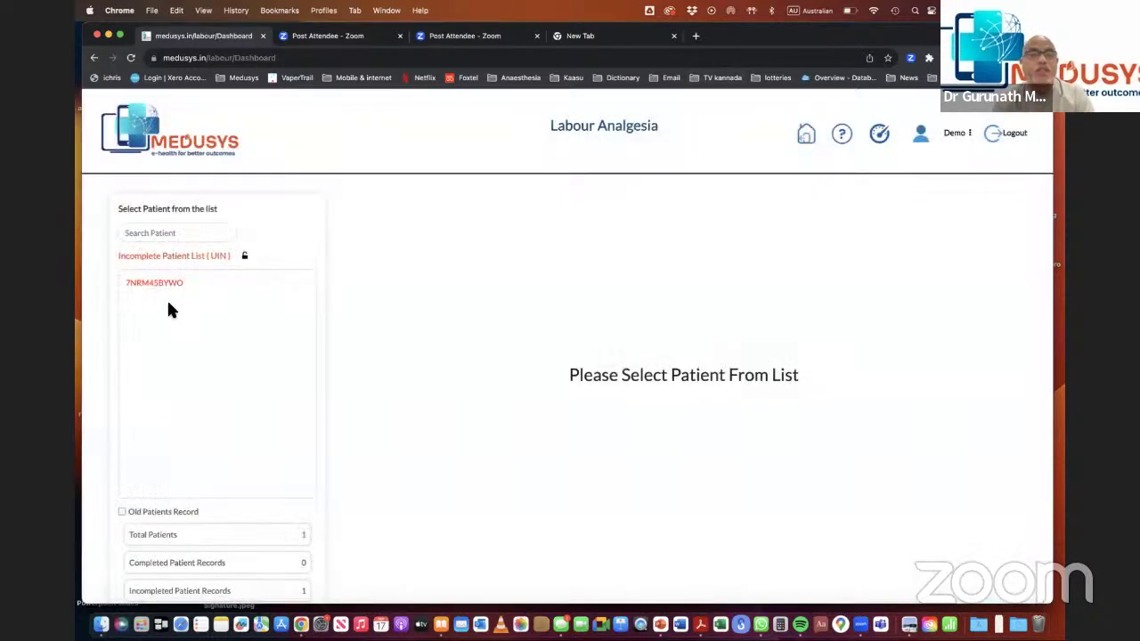
pyautogui.click(174, 294)
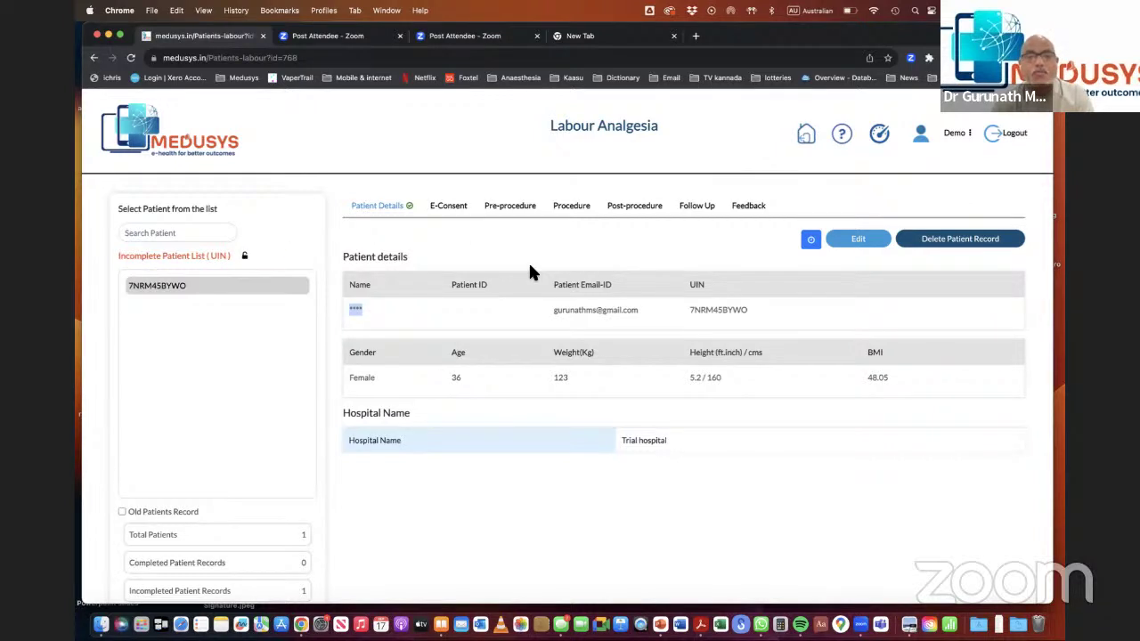
pyautogui.click(471, 244)
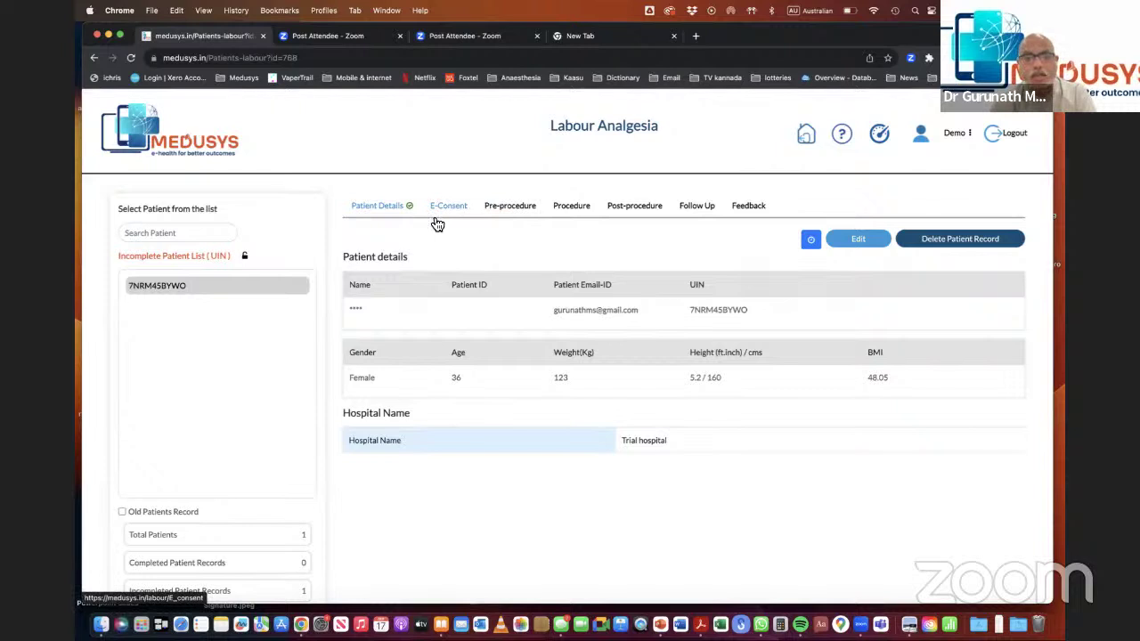
# Open the patient's Pre-procedure form and set ASA to ASA 2 and the Operation/Procedure Category to Elective.
pyautogui.click(500, 217)
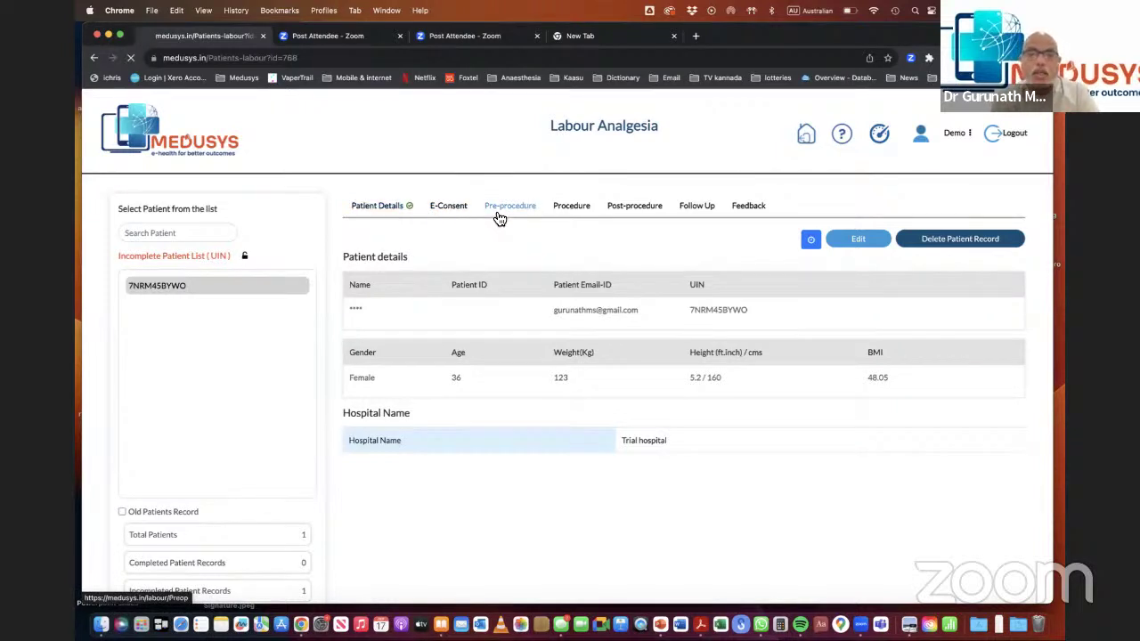
pyautogui.scroll(-1, 599, 340)
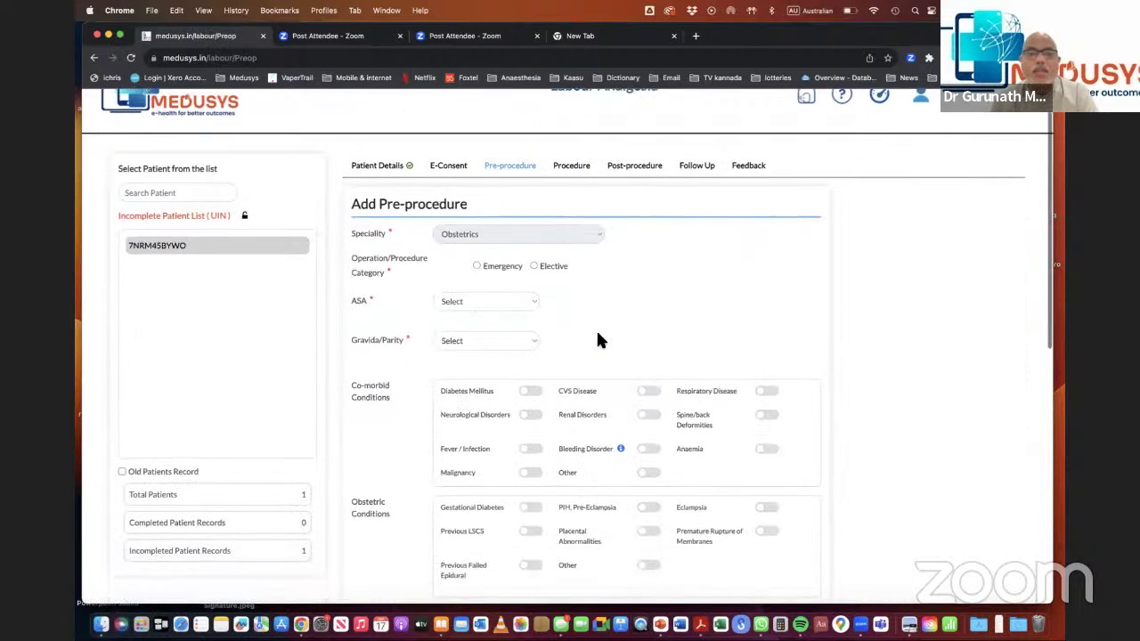
pyautogui.scroll(-1, 598, 340)
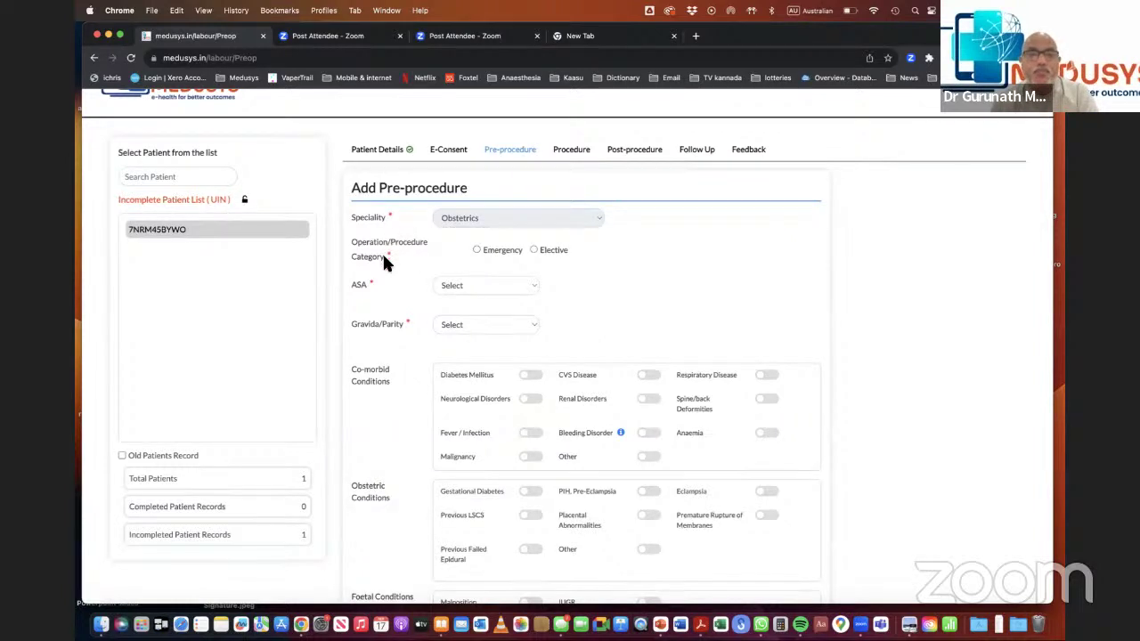
pyautogui.click(492, 283)
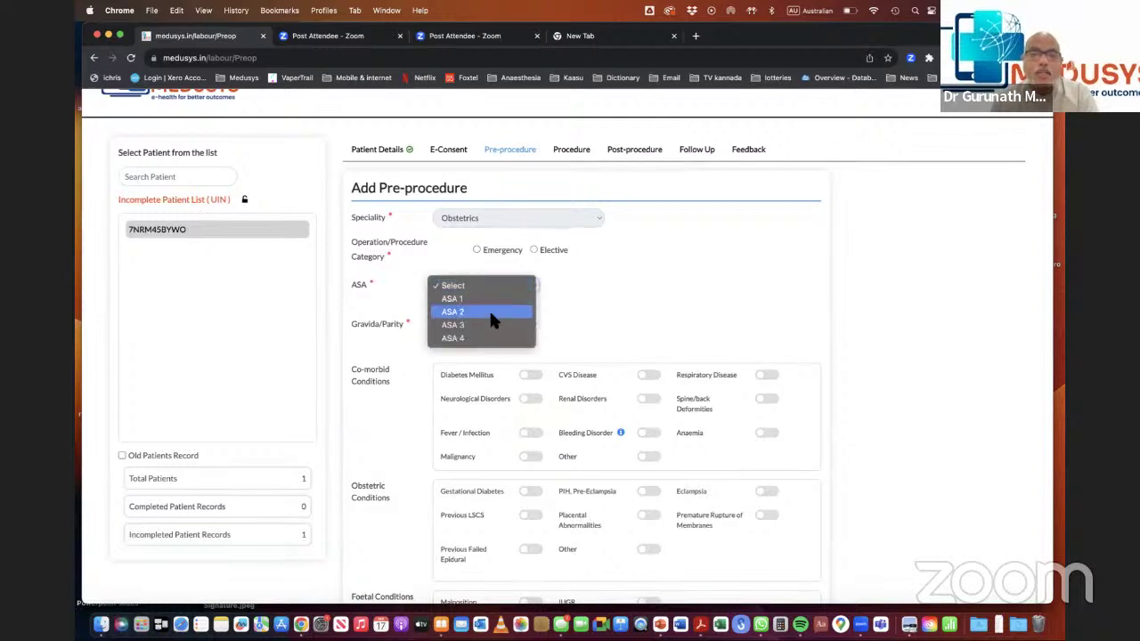
pyautogui.click(490, 314)
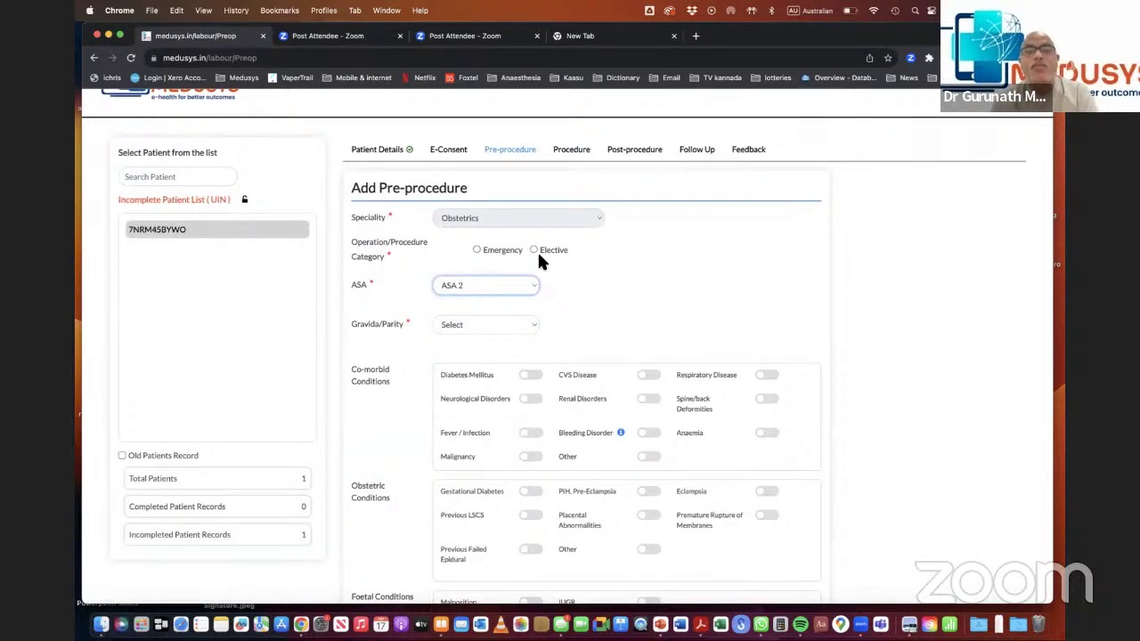
pyautogui.click(533, 249)
# Set Gravida/Parity to Nulliparous in the Pre-procedure form.
pyautogui.scroll(-2, 519, 314)
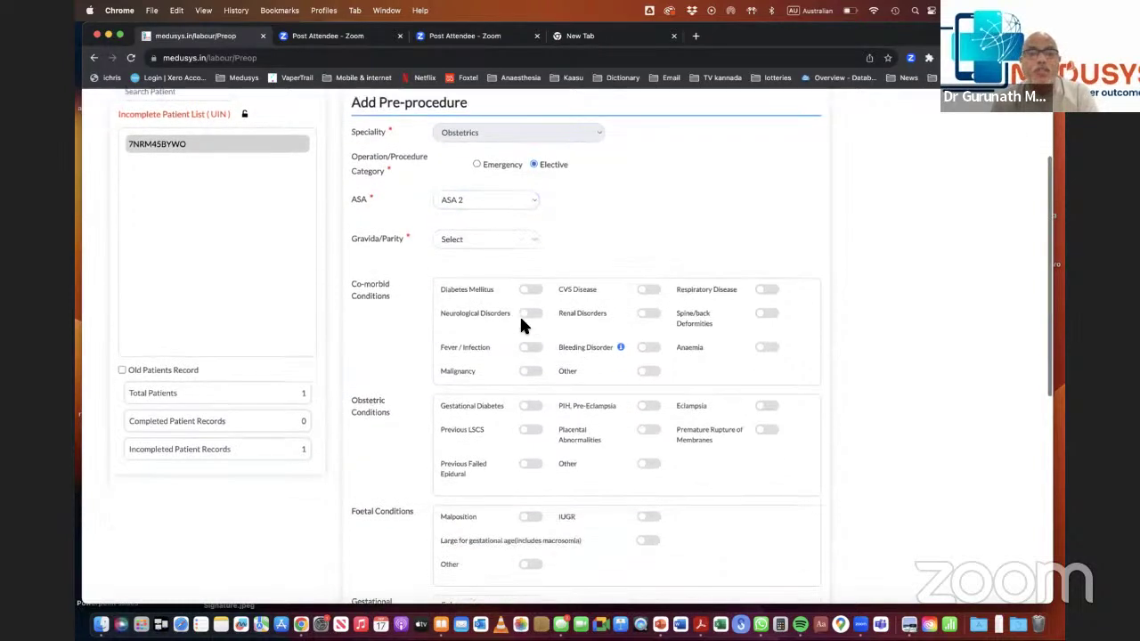
pyautogui.click(516, 228)
pyautogui.click(502, 240)
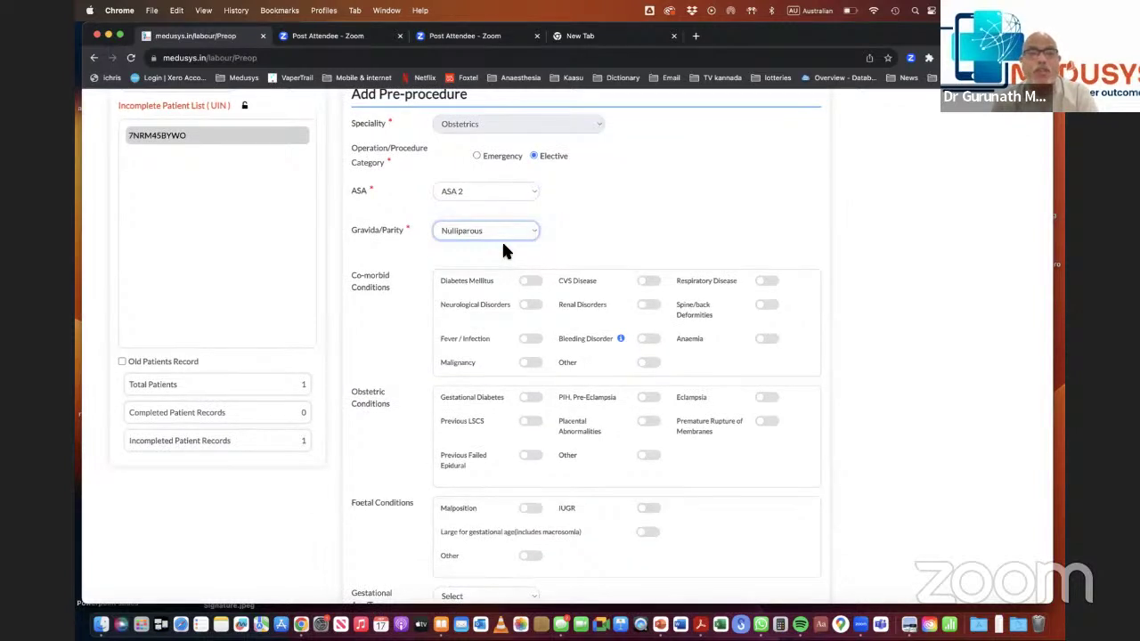
pyautogui.scroll(-2, 503, 245)
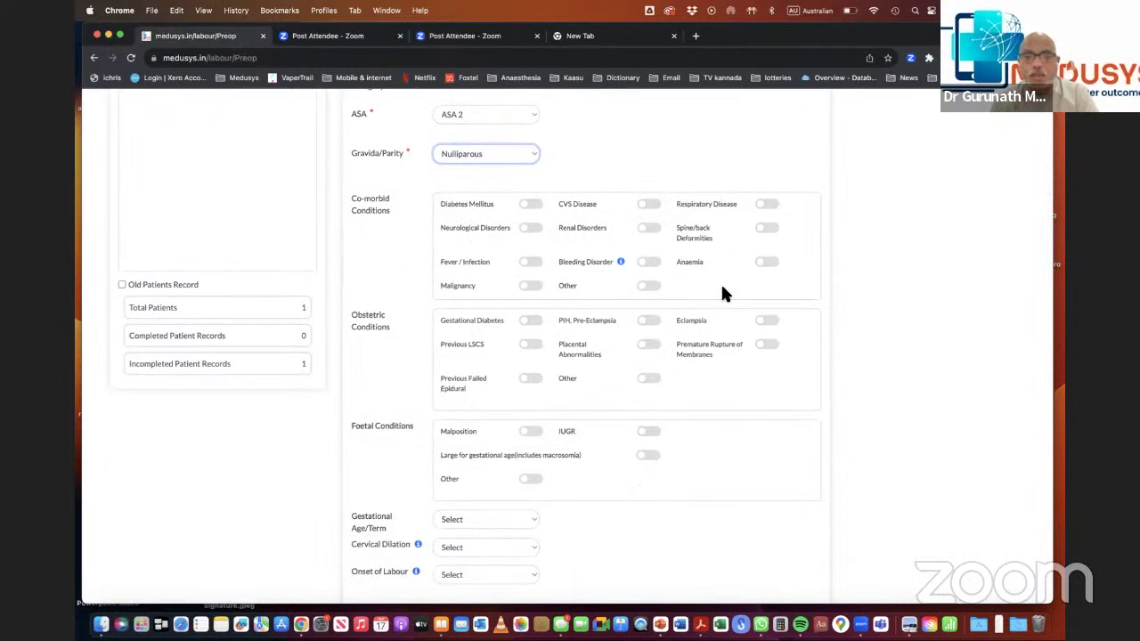
pyautogui.click(530, 205)
pyautogui.click(531, 206)
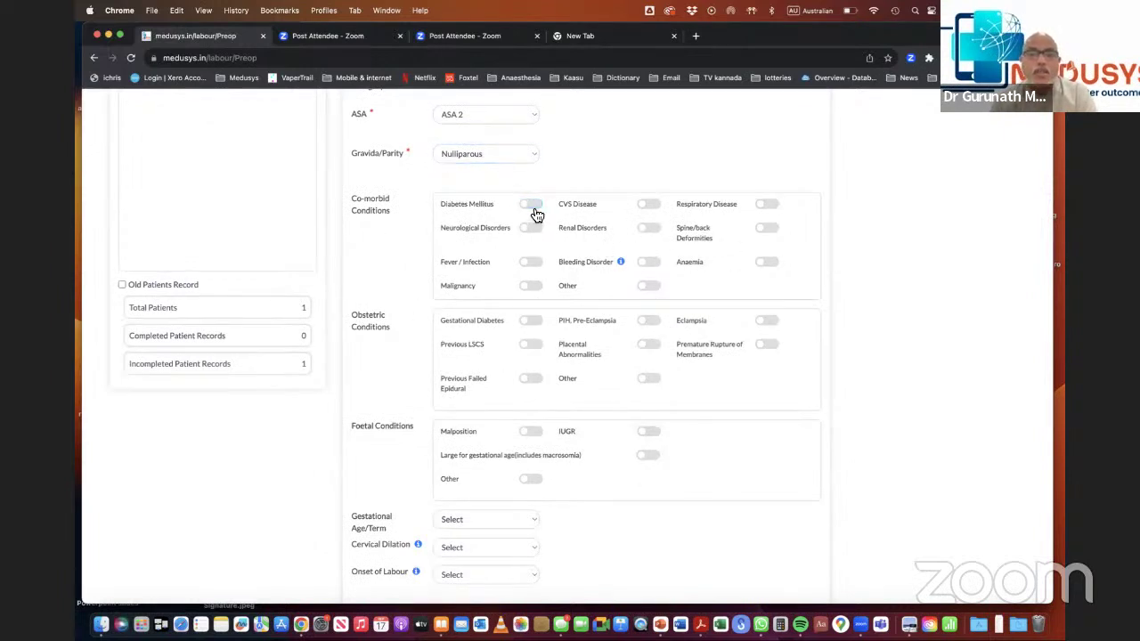
# Review the obstetric and foetal conditions and the available choices for Gestational Age/Term, Cervical Dilation and Onset of Labour.
pyautogui.scroll(-3, 535, 215)
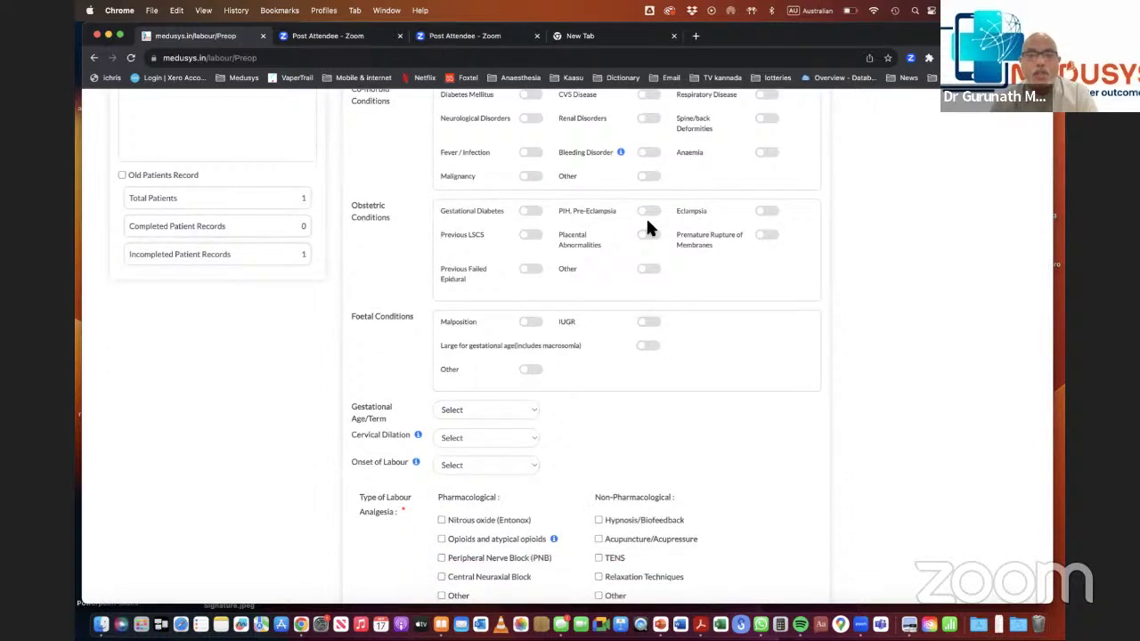
pyautogui.scroll(-2, 647, 223)
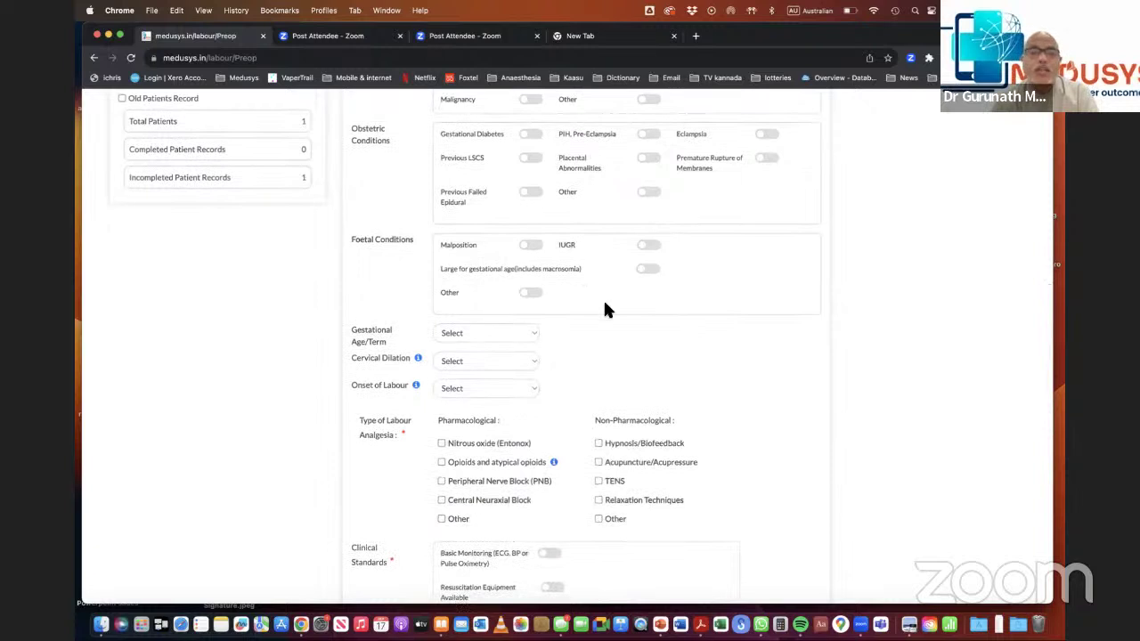
pyautogui.scroll(-2, 604, 309)
pyautogui.click(515, 266)
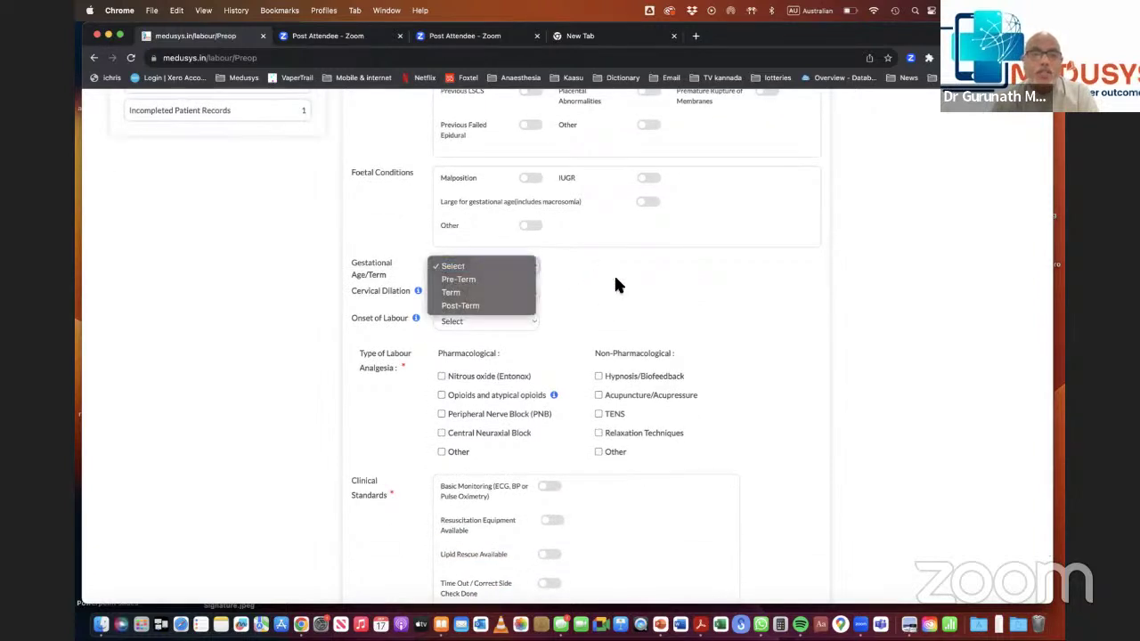
pyautogui.click(614, 285)
pyautogui.click(522, 294)
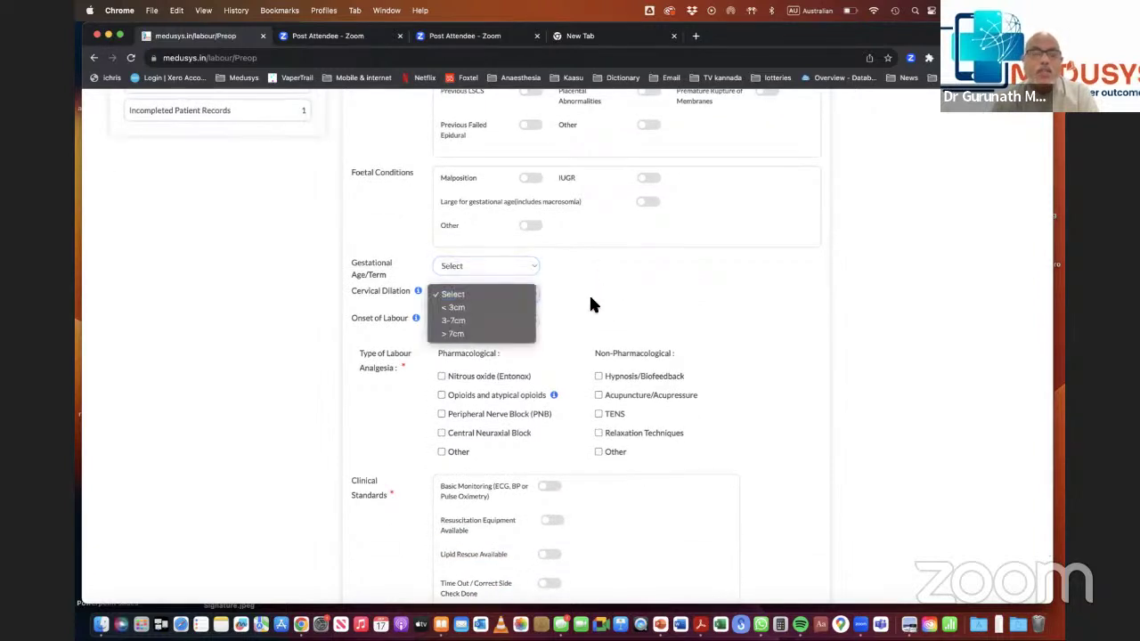
pyautogui.click(588, 304)
pyautogui.scroll(-1, 570, 294)
pyautogui.click(531, 268)
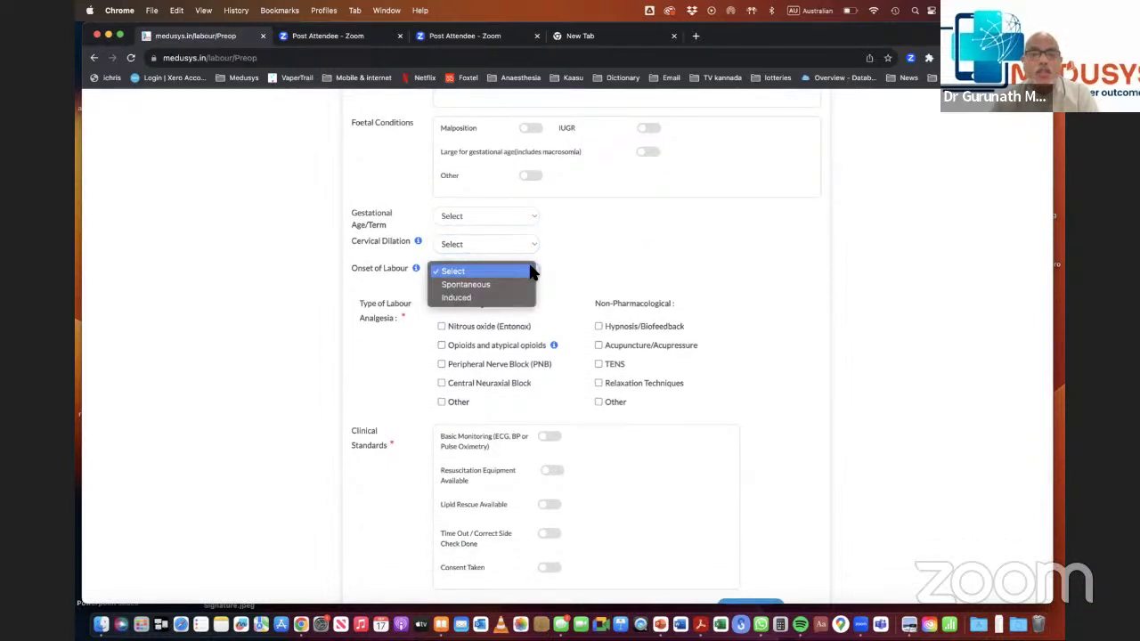
pyautogui.click(612, 252)
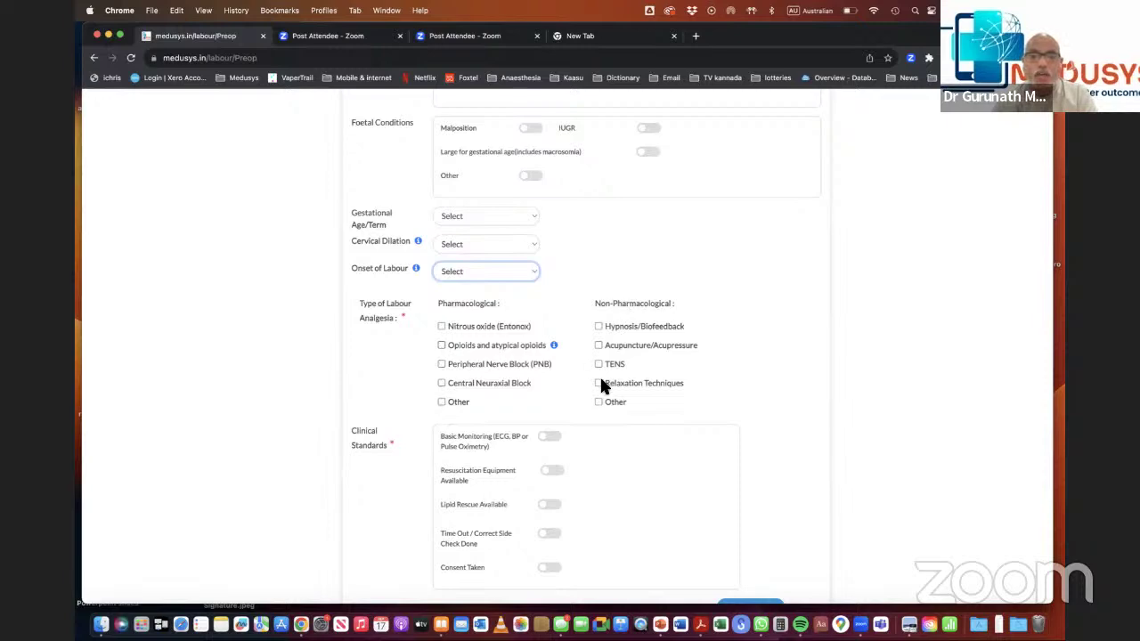
# Select Central Neuraxial Block as the pharmacological type of labour analgesia.
pyautogui.click(441, 383)
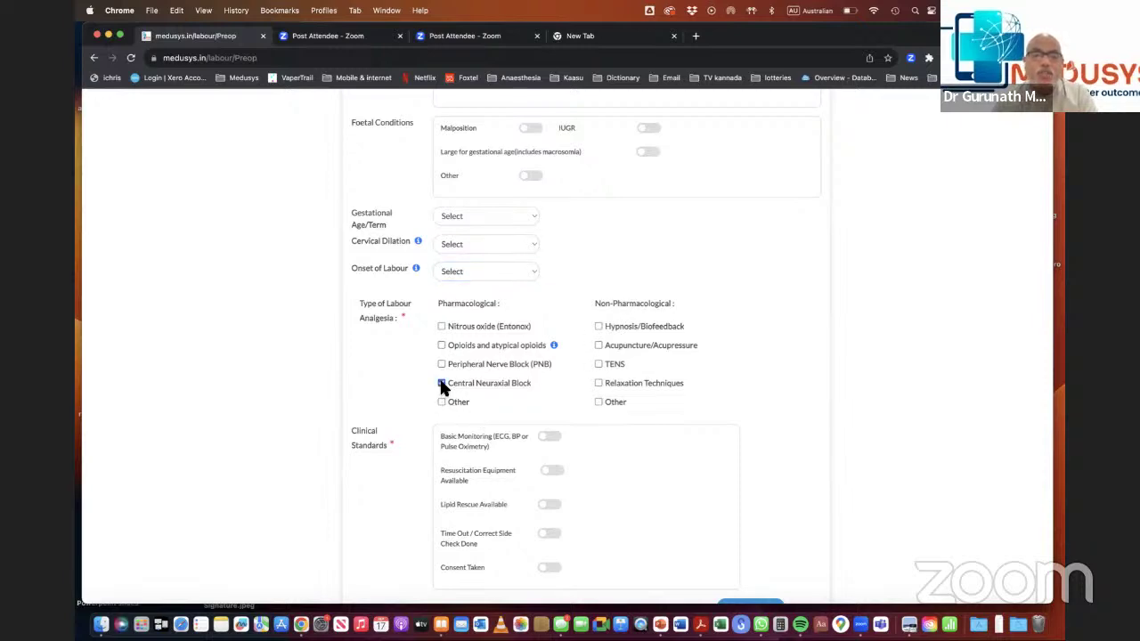
pyautogui.scroll(3, 439, 383)
pyautogui.scroll(-4, 440, 384)
pyautogui.scroll(2, 440, 387)
pyautogui.scroll(-1, 504, 407)
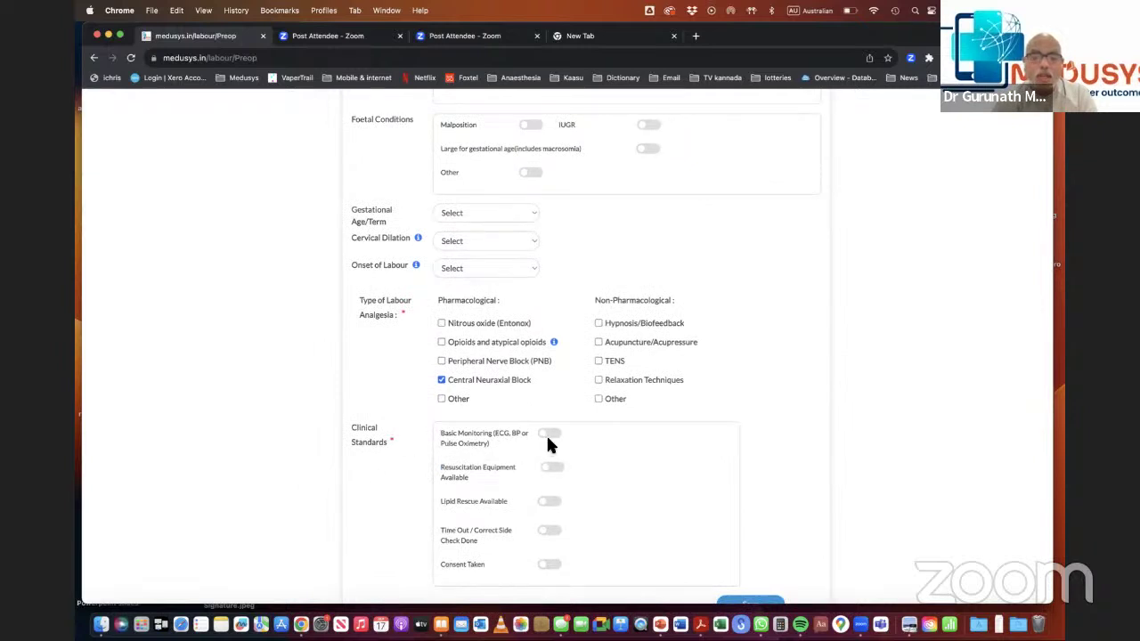
# Enable all five Clinical Standards: basic monitoring, resuscitation equipment, lipid rescue, time out/correct side check and consent taken.
pyautogui.click(551, 436)
pyautogui.click(552, 468)
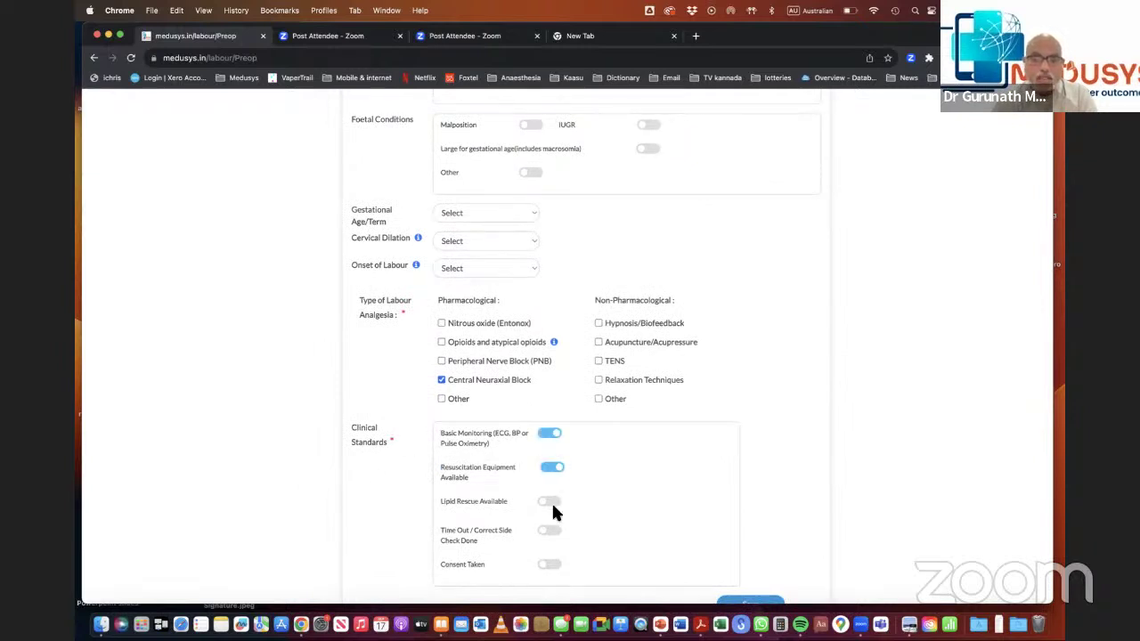
pyautogui.click(551, 502)
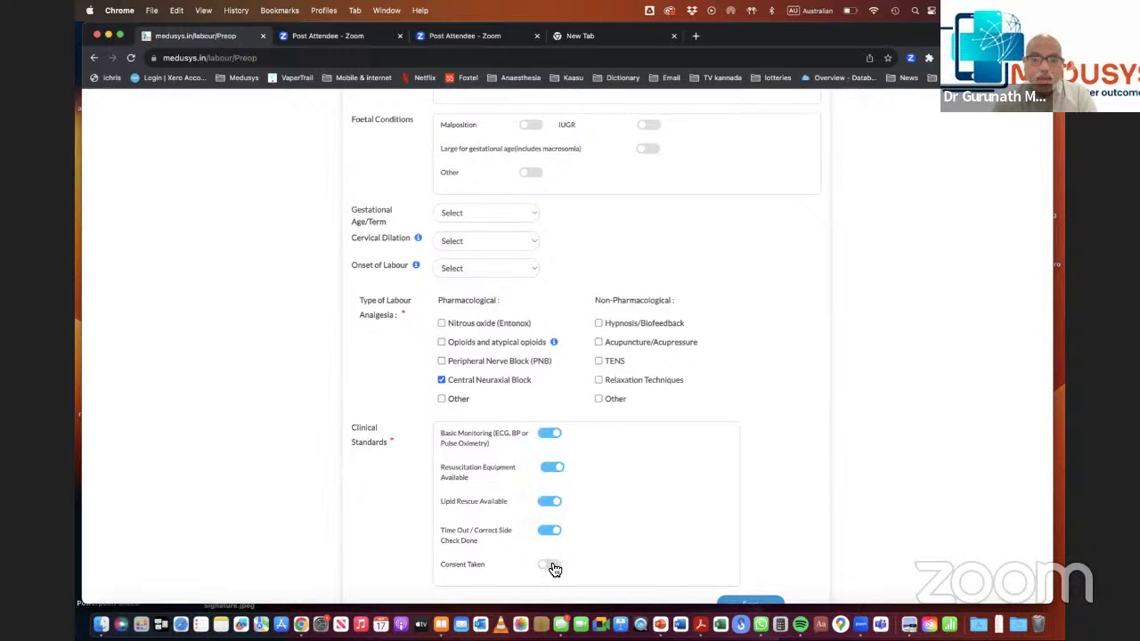
pyautogui.click(550, 564)
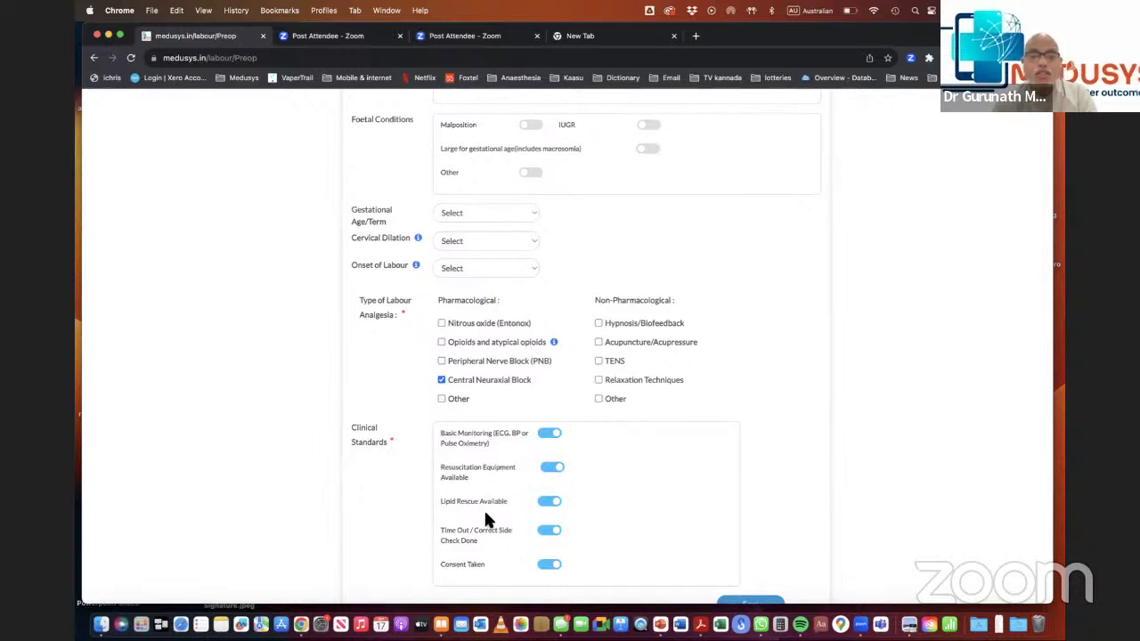
# Enable Neurological Disorders and Diabetes Mellitus under the patient's Co-morbid Conditions.
pyautogui.scroll(4, 499, 499)
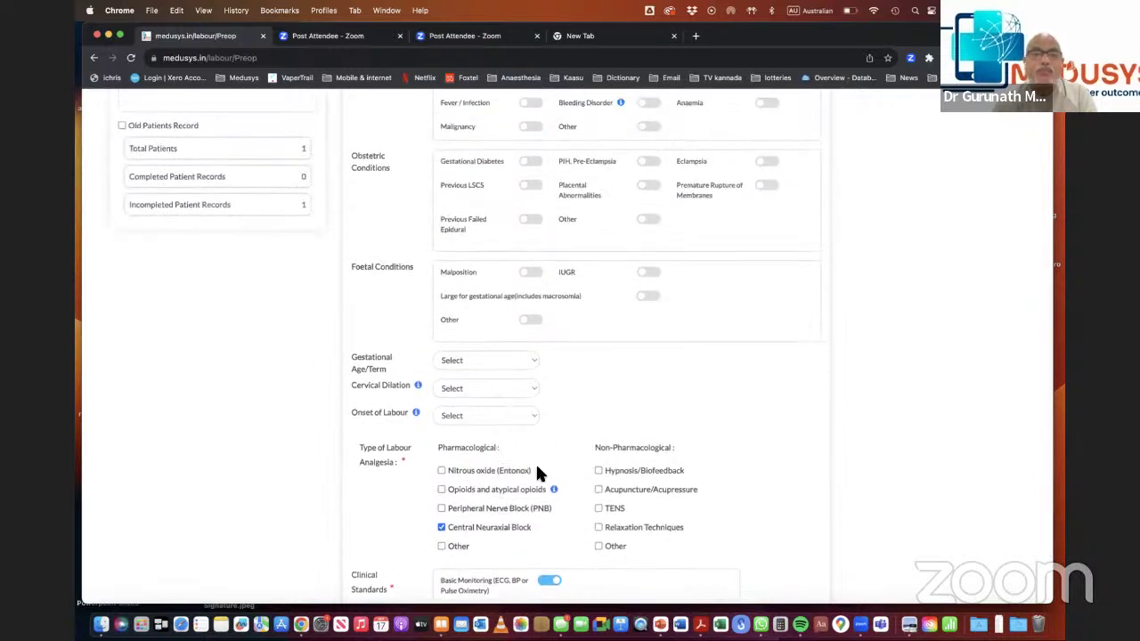
pyautogui.scroll(8, 534, 402)
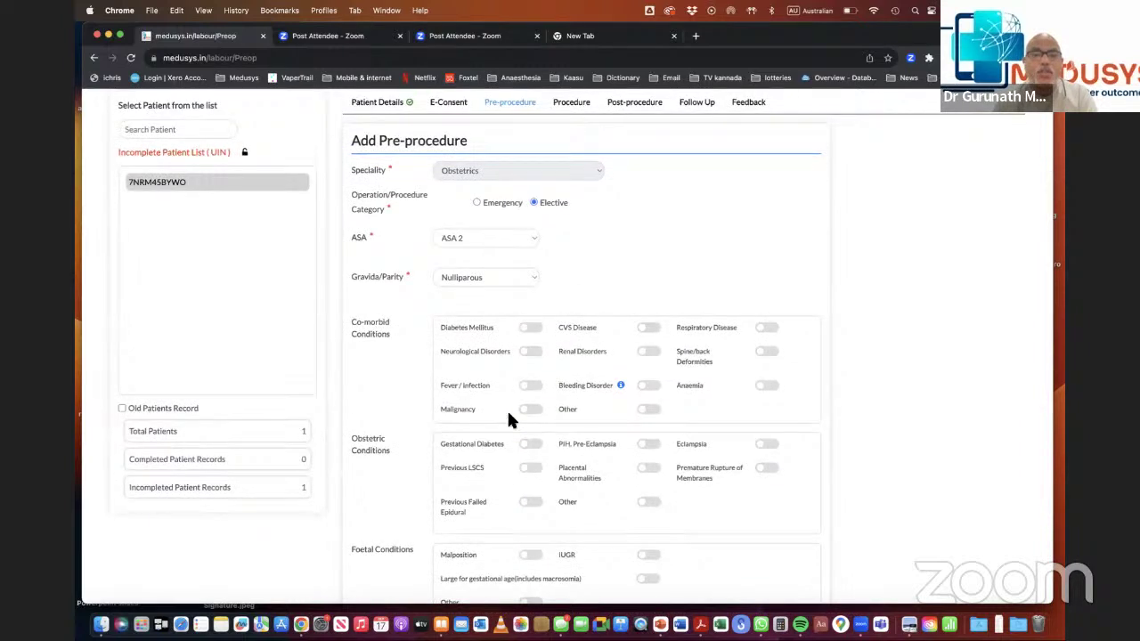
pyautogui.click(531, 351)
pyautogui.click(531, 330)
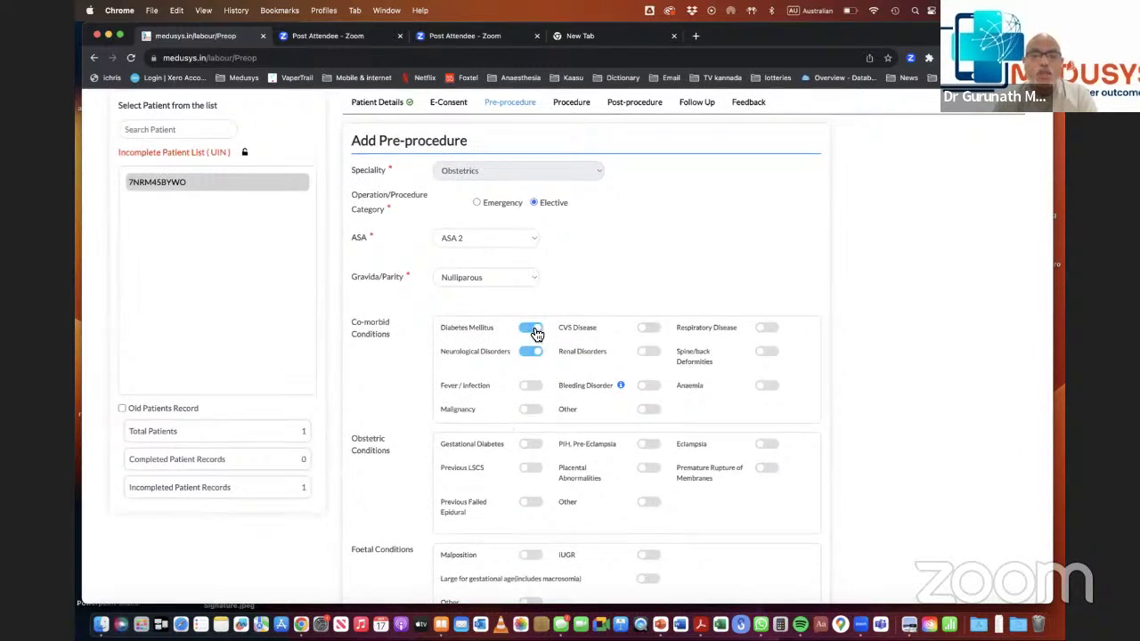
# Enable Gestational Diabetes under Obstetric Conditions and Malposition under Foetal Conditions.
pyautogui.scroll(-3, 531, 325)
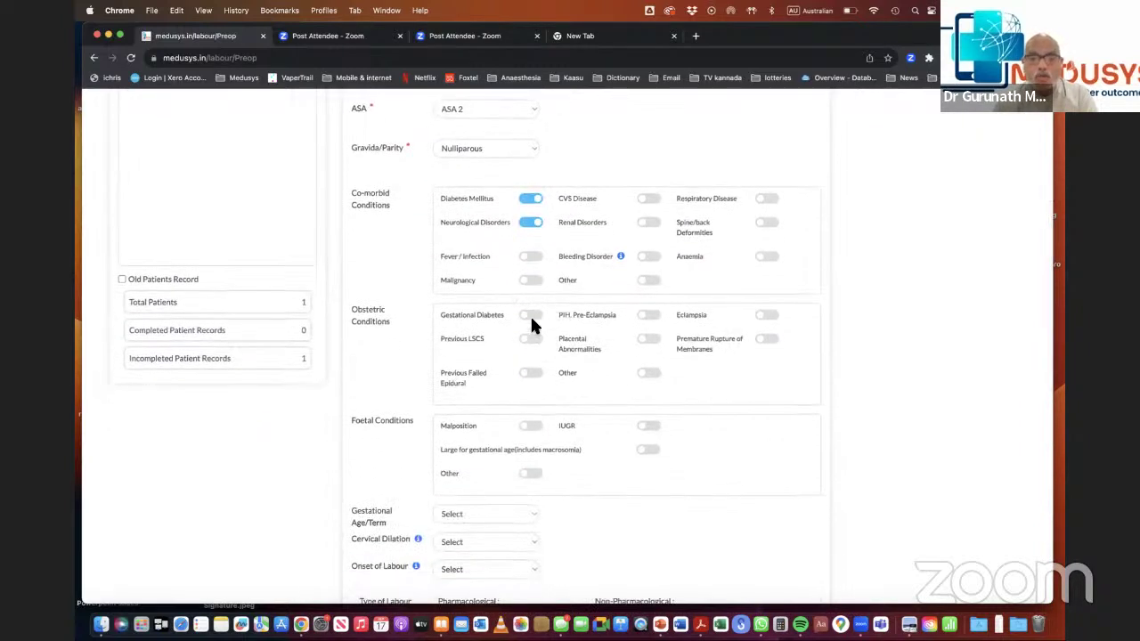
pyautogui.click(531, 313)
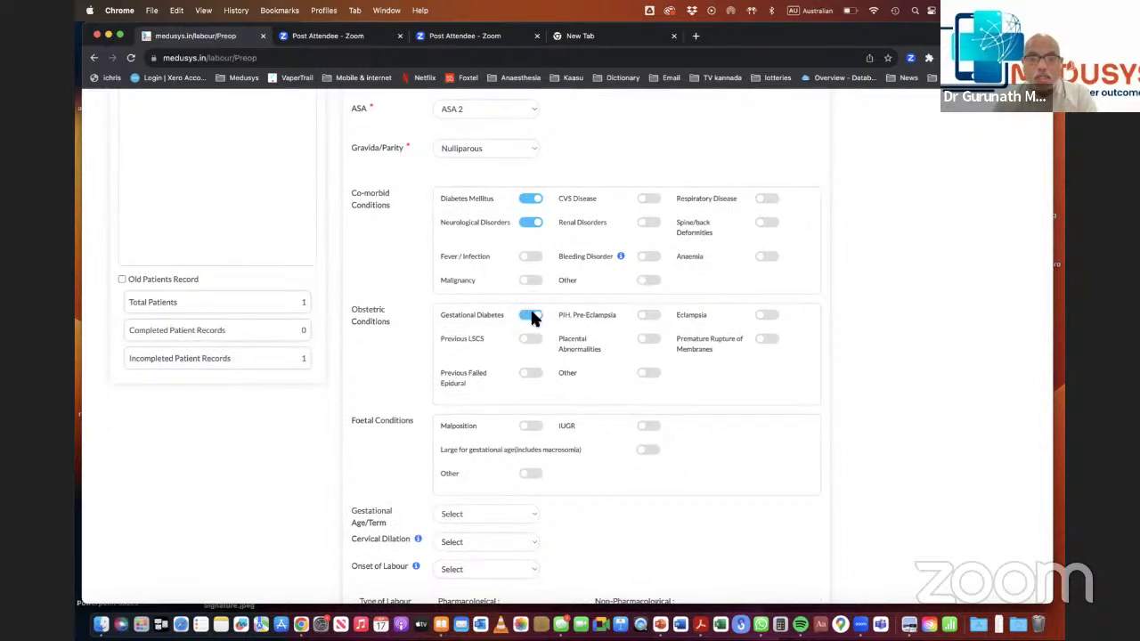
pyautogui.click(530, 426)
# Set Gestational Age/Term to Term, Cervical Dilation to 3-7cm and Onset of Labour to Induced.
pyautogui.scroll(-3, 531, 427)
pyautogui.click(500, 367)
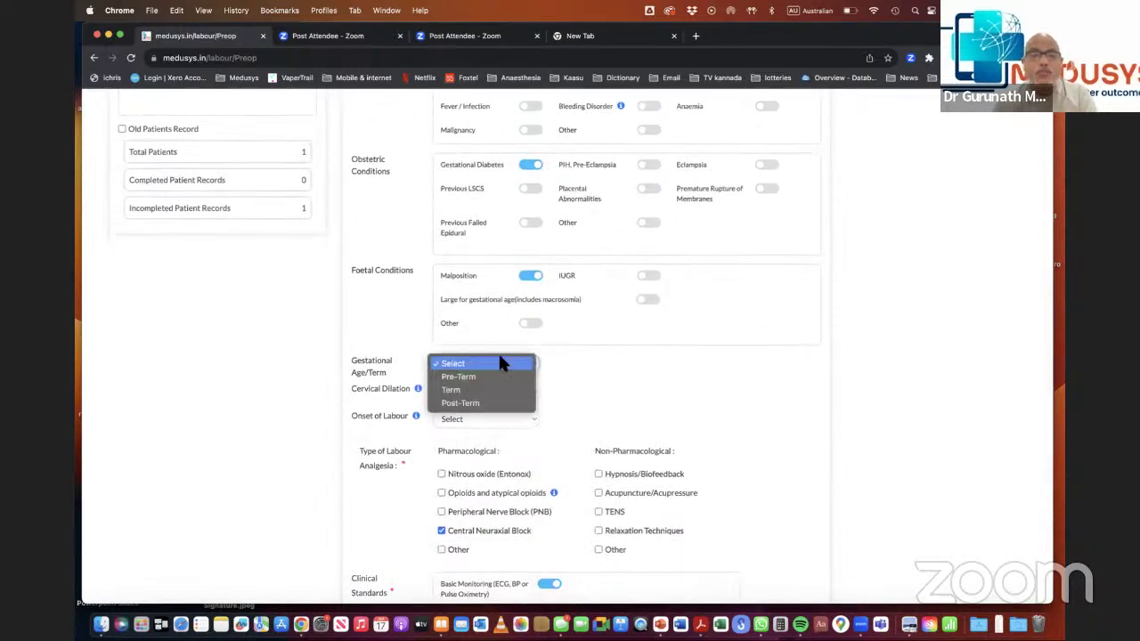
pyautogui.click(485, 381)
pyautogui.click(484, 389)
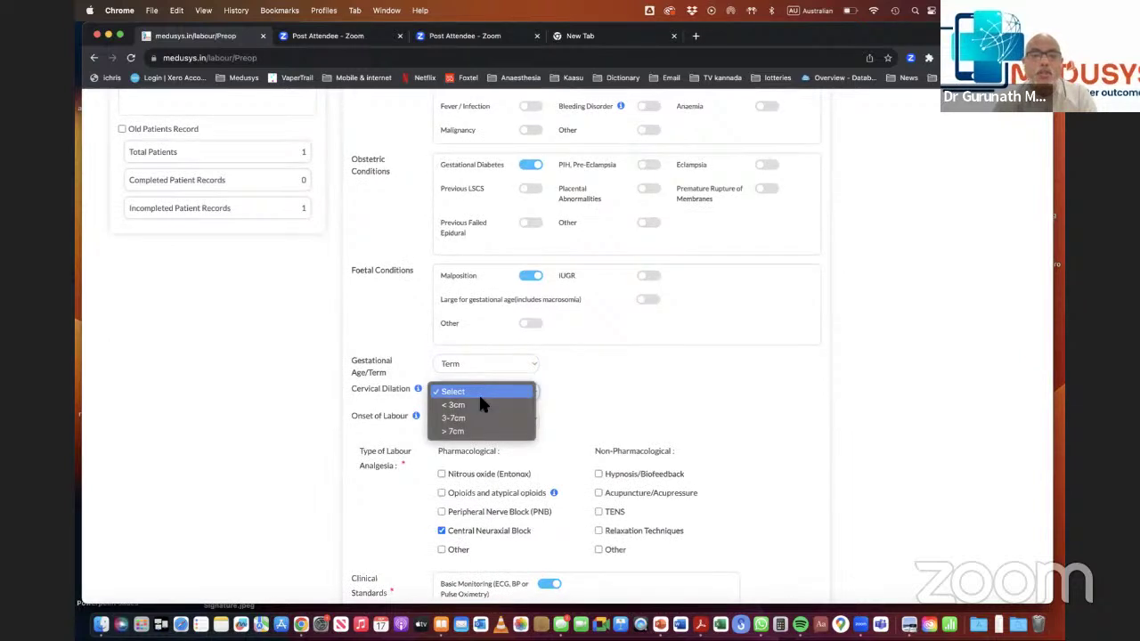
pyautogui.click(476, 416)
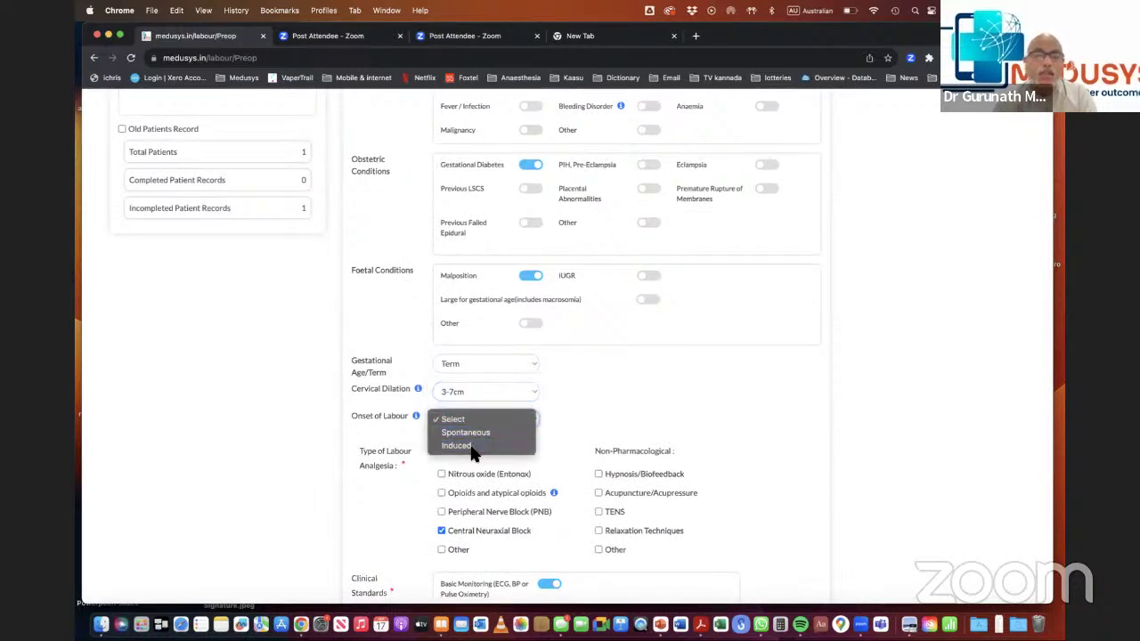
pyautogui.click(470, 449)
# Add Opioids and atypical opioids plus TENS to the types of labour analgesia, and save the Pre-procedure form.
pyautogui.scroll(-4, 471, 452)
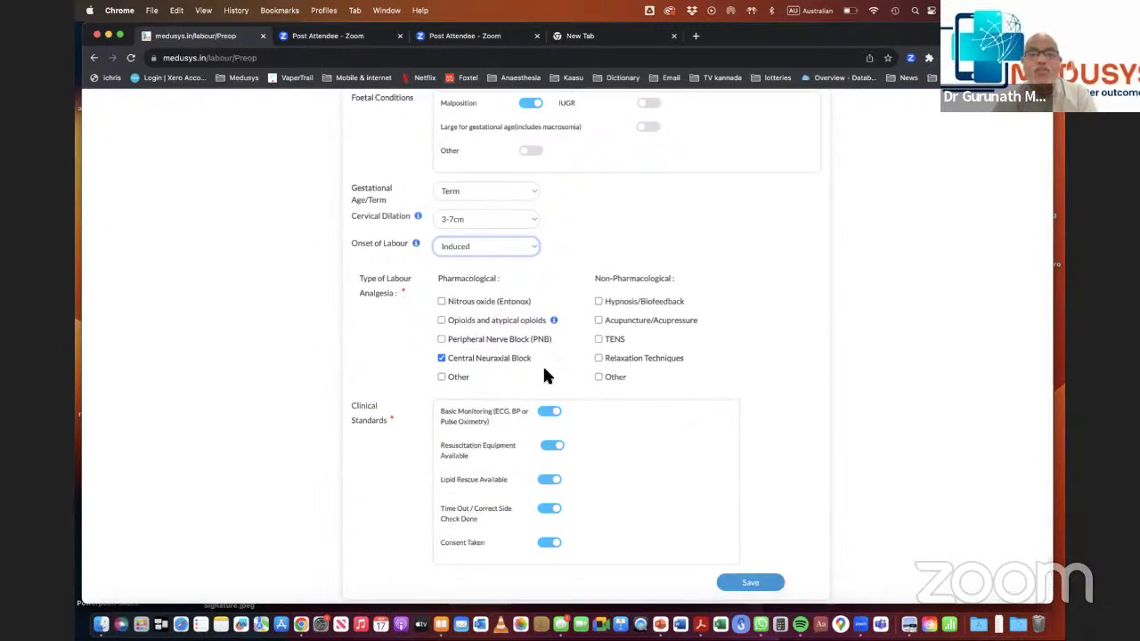
pyautogui.click(441, 320)
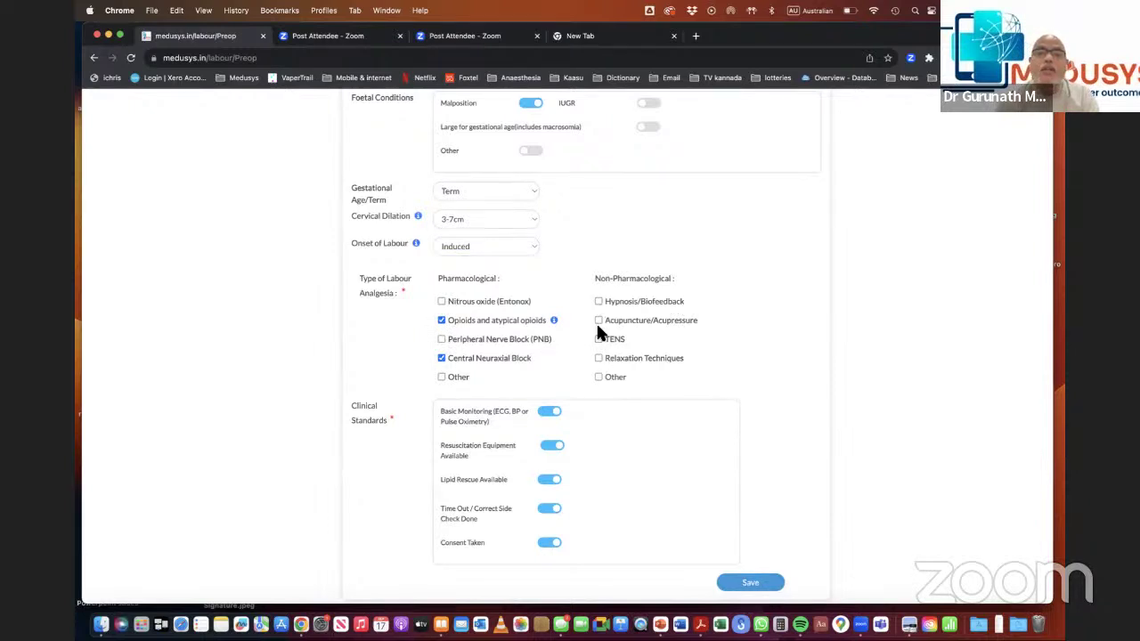
pyautogui.scroll(-1, 597, 345)
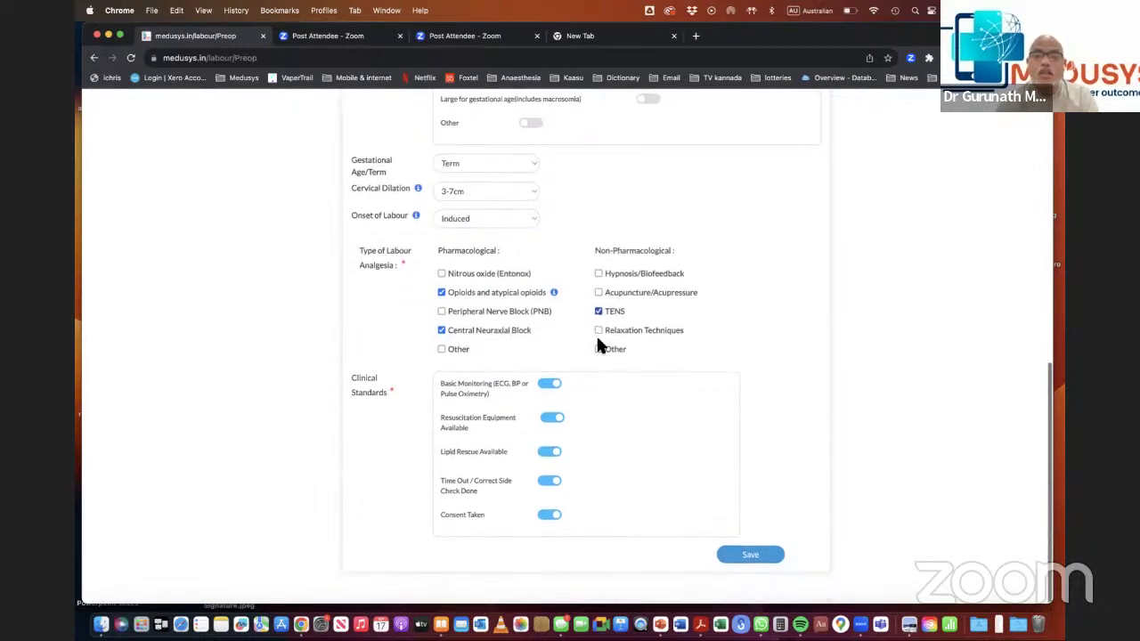
pyautogui.click(763, 563)
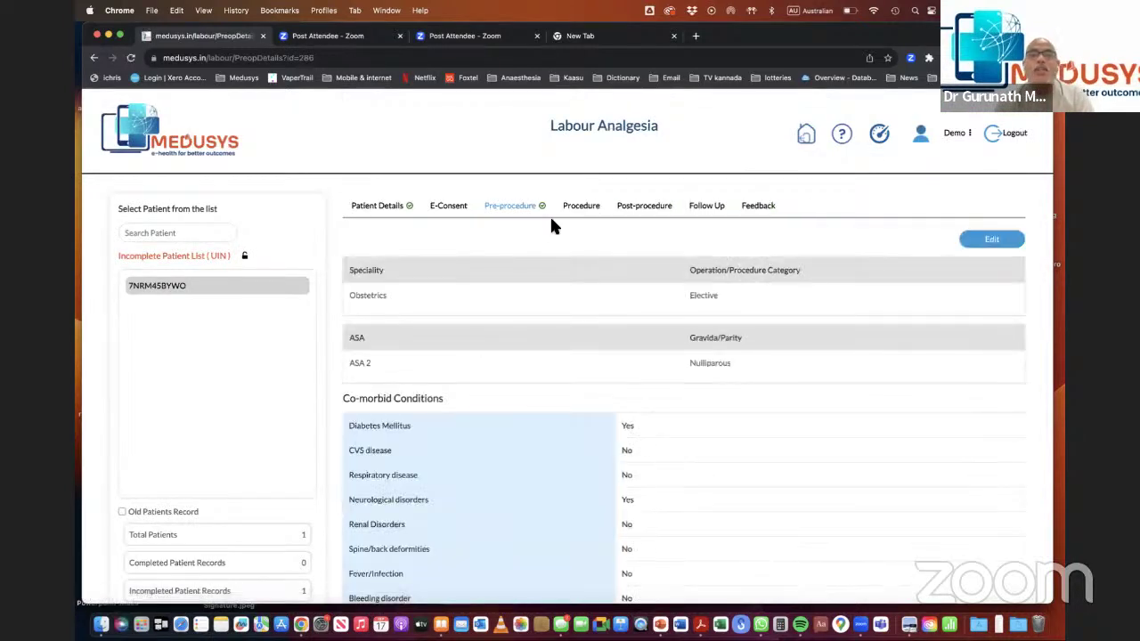
# Review the saved pre-procedure details and open a new Epidural form for the patient's procedure.
pyautogui.scroll(-10, 560, 256)
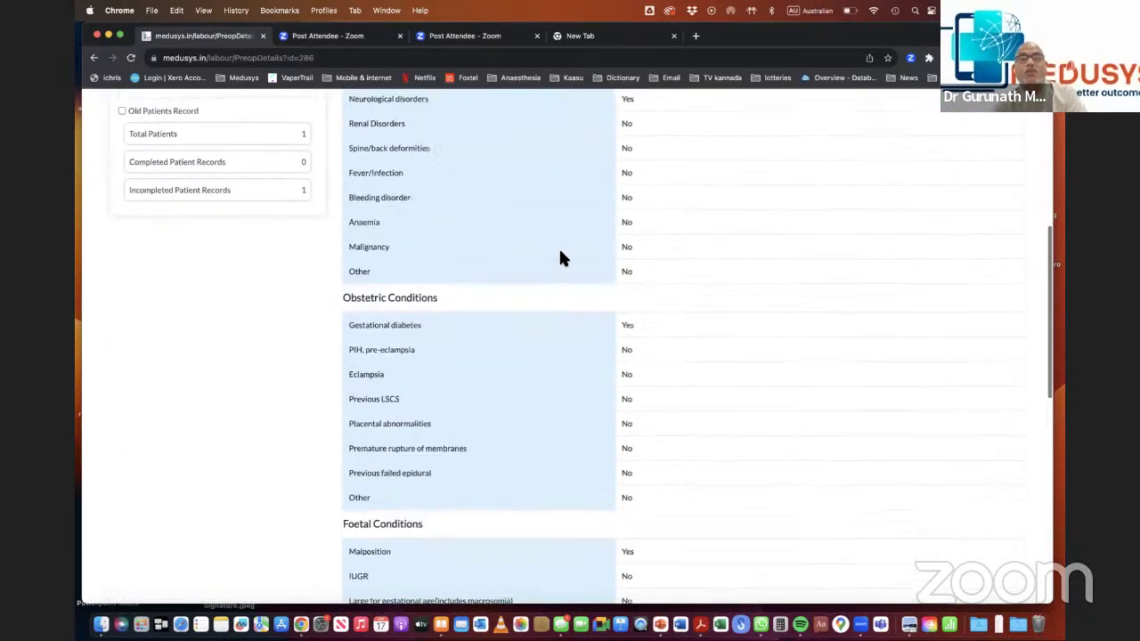
pyautogui.scroll(-8, 560, 257)
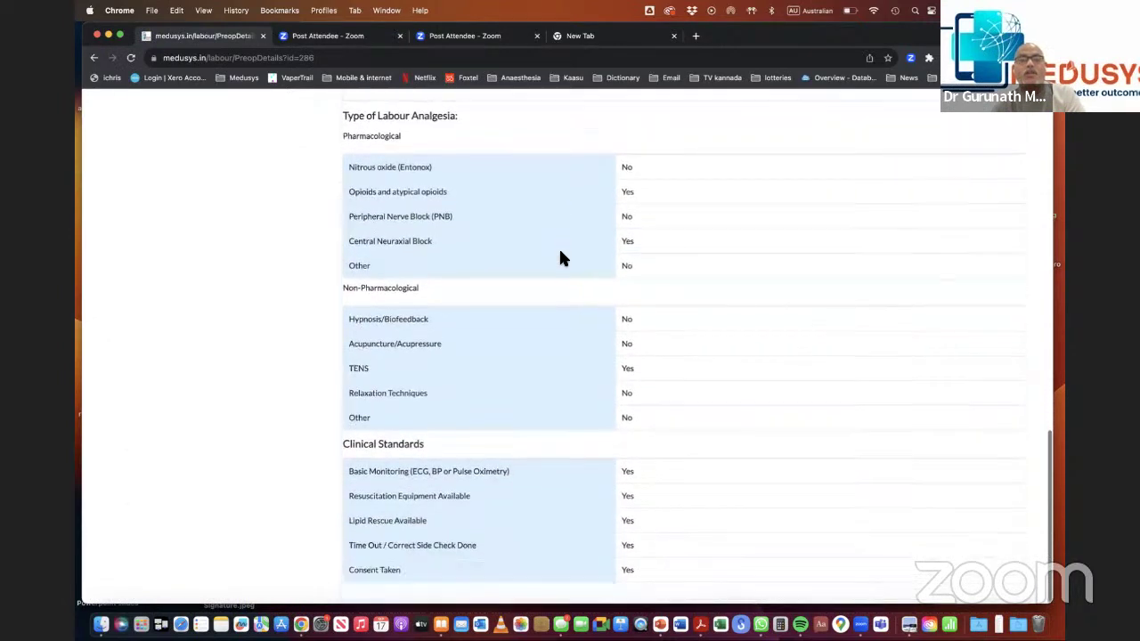
pyautogui.scroll(20, 560, 258)
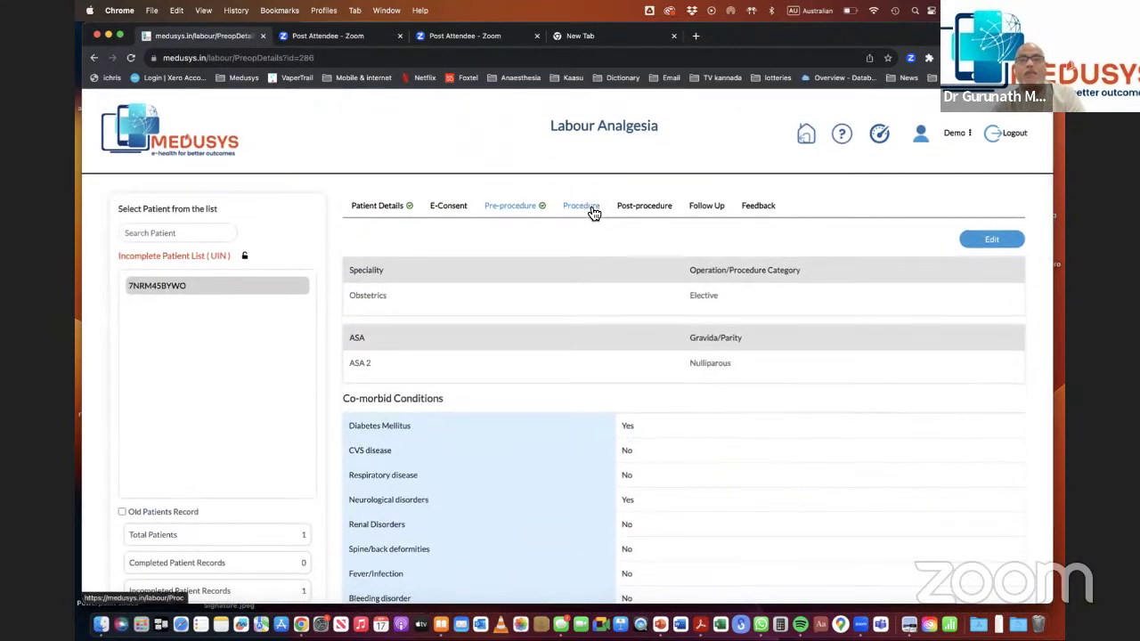
pyautogui.click(592, 214)
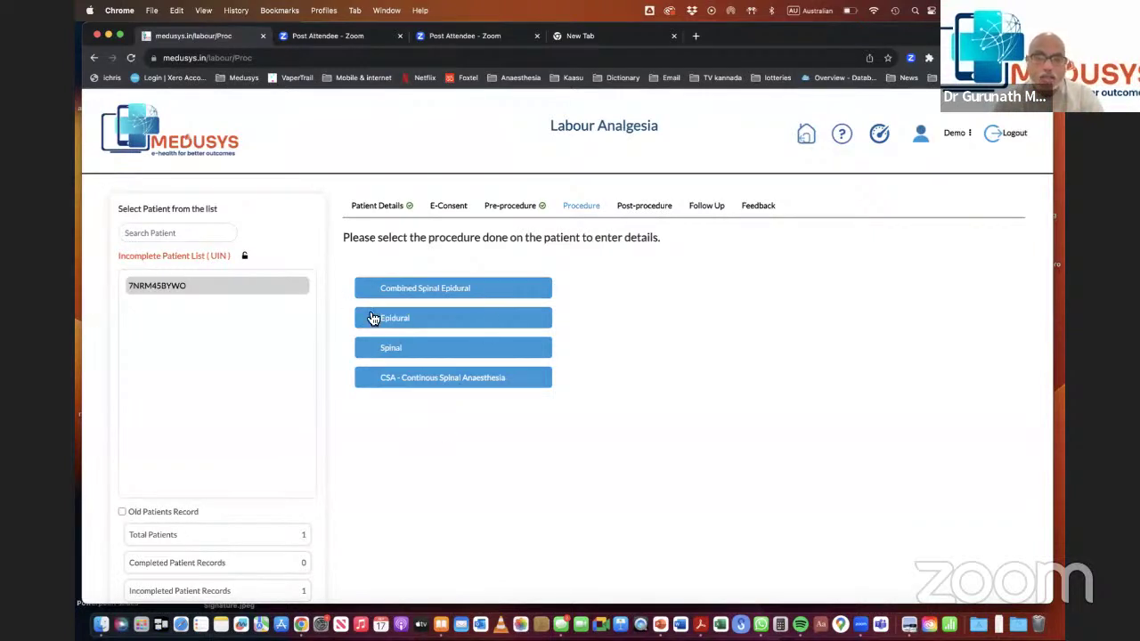
pyautogui.click(446, 330)
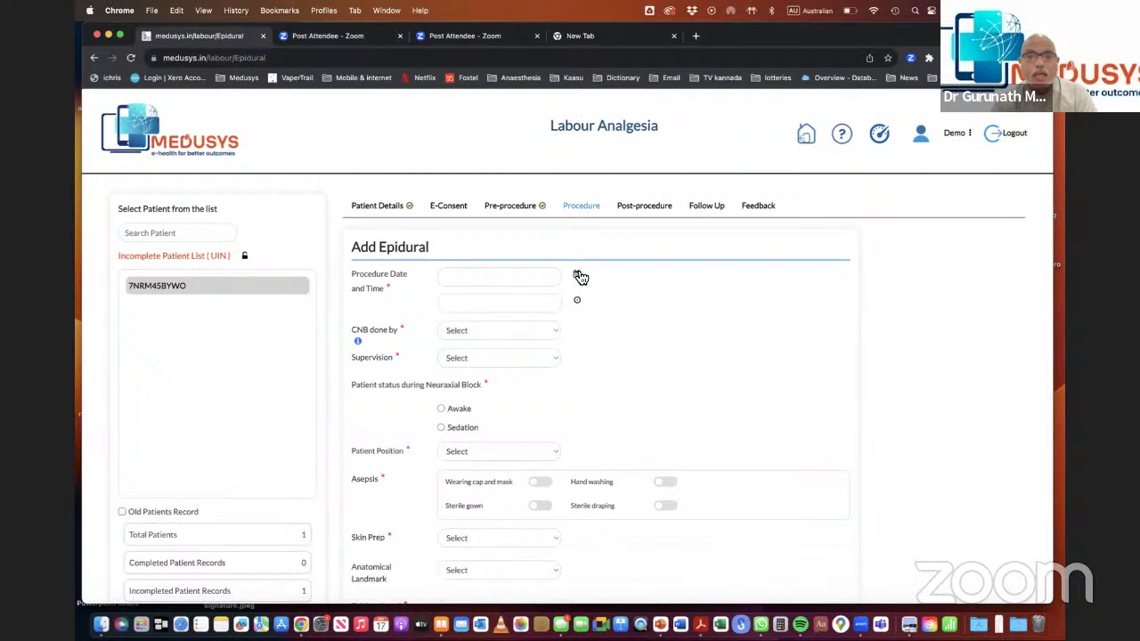
# Set the epidural's procedure date to 17/09/2023 and its time to 12:00 PM.
pyautogui.click(577, 274)
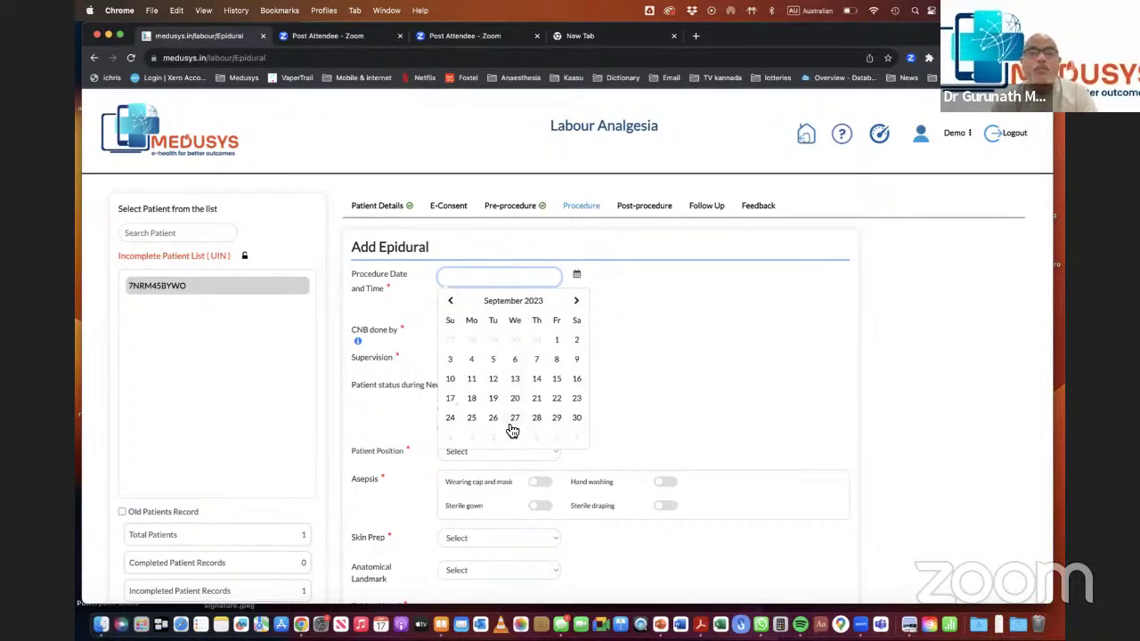
pyautogui.click(451, 398)
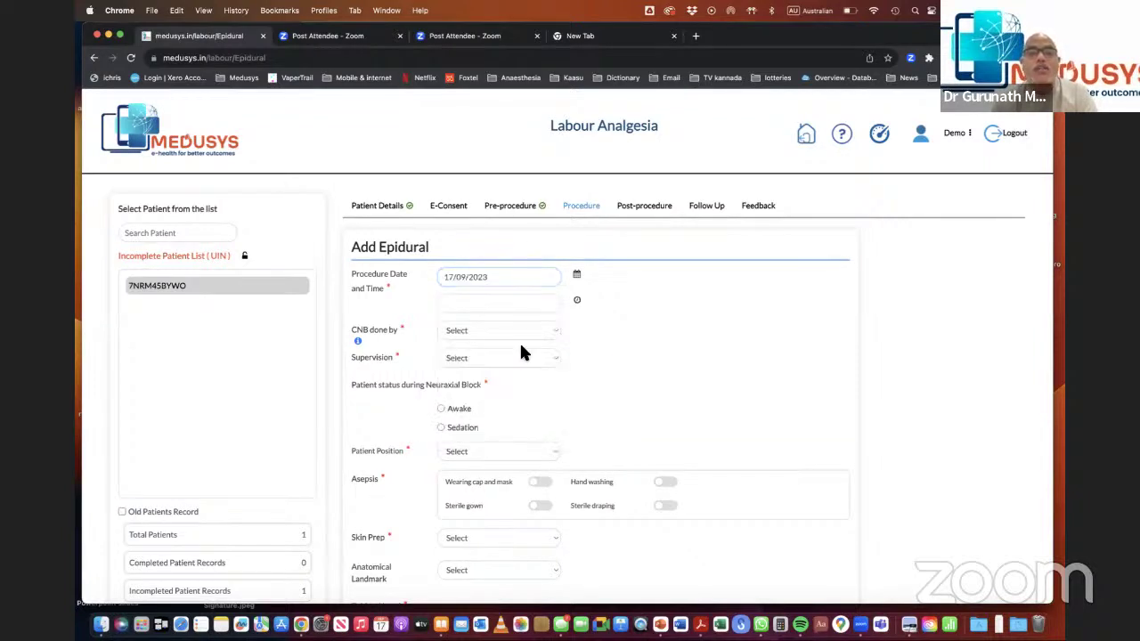
pyautogui.click(576, 300)
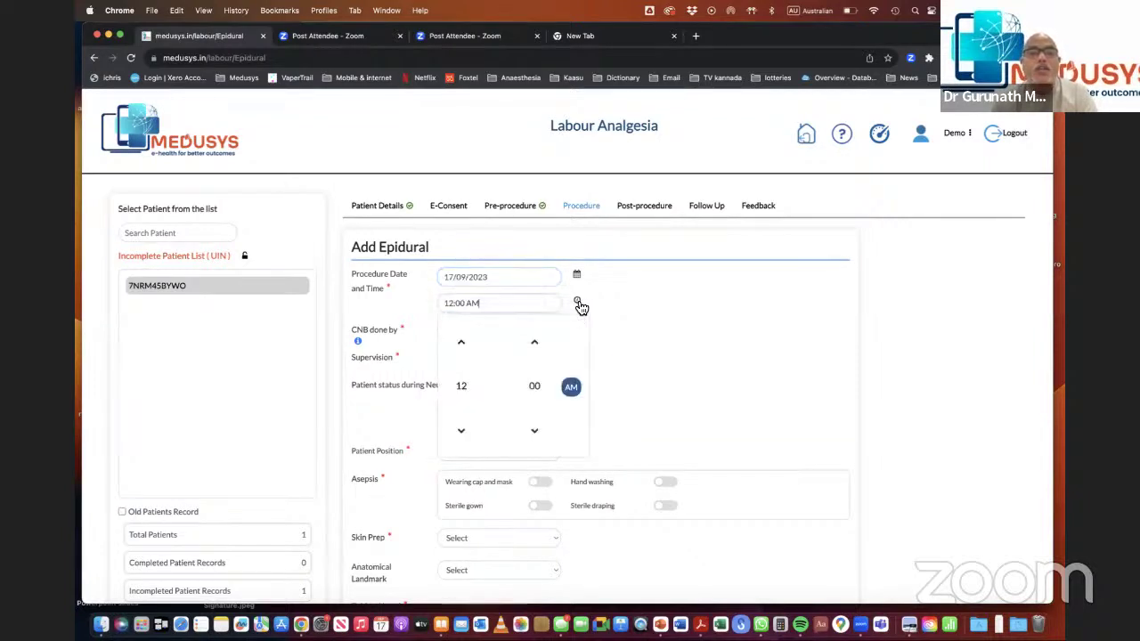
pyautogui.click(570, 397)
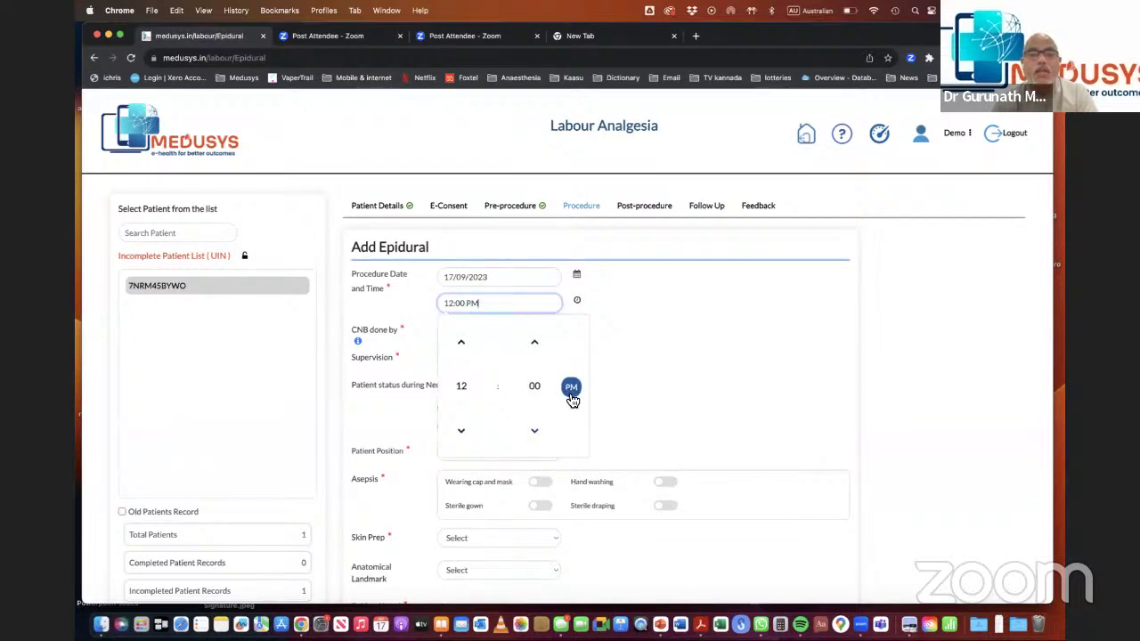
pyautogui.click(675, 295)
# Record the CNB as done by a Consultant of Senior Consultant grade, with Independent Supervision.
pyautogui.click(531, 331)
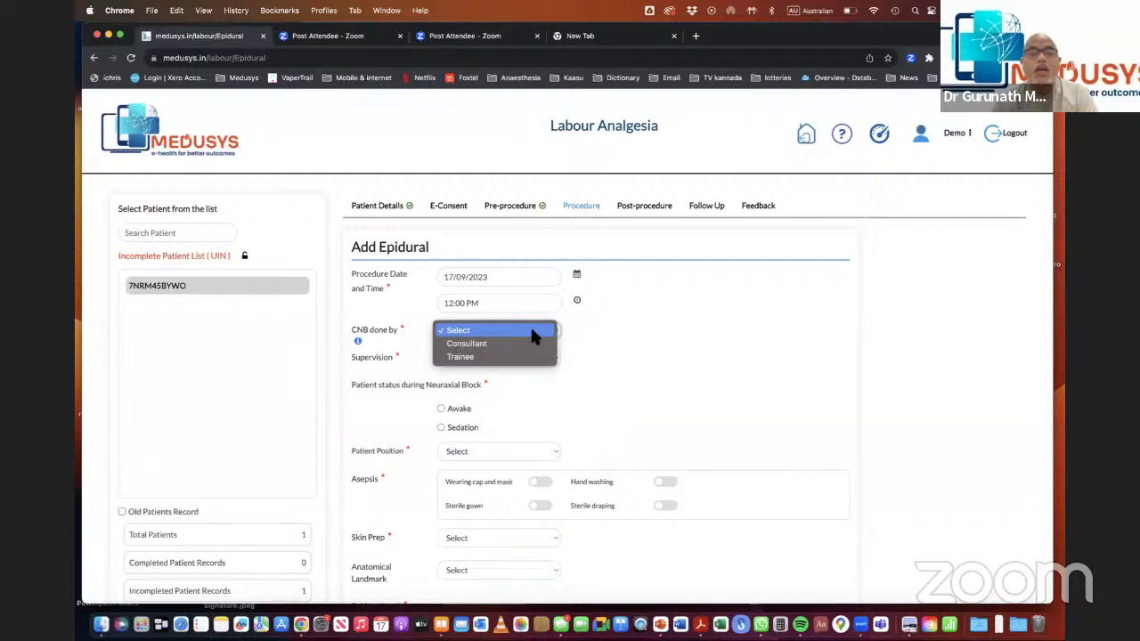
pyautogui.click(521, 347)
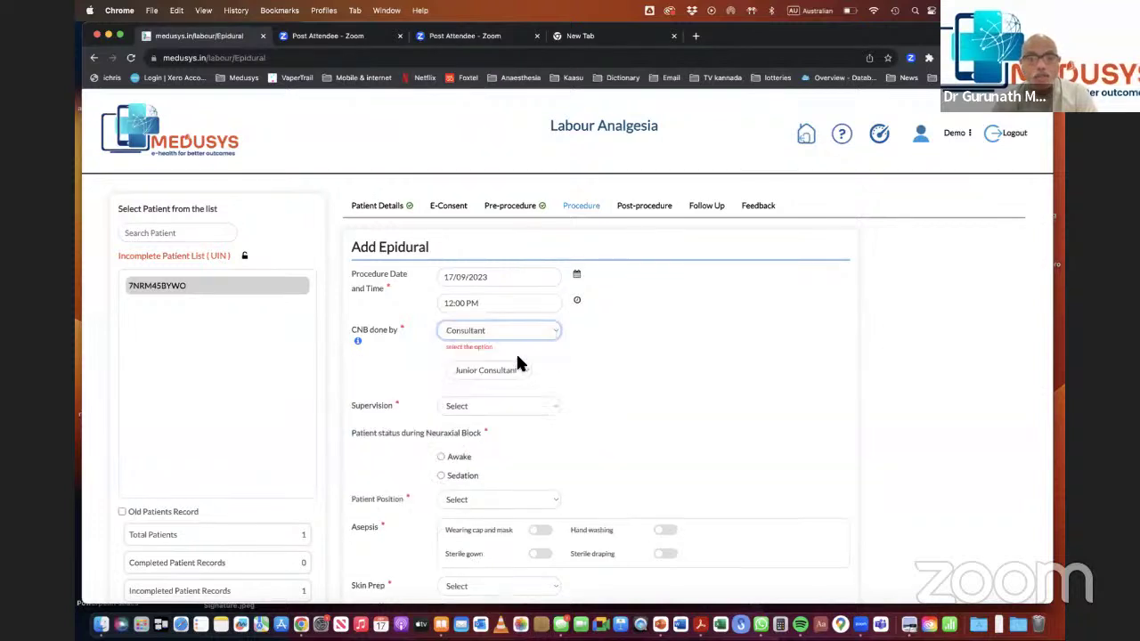
pyautogui.click(517, 327)
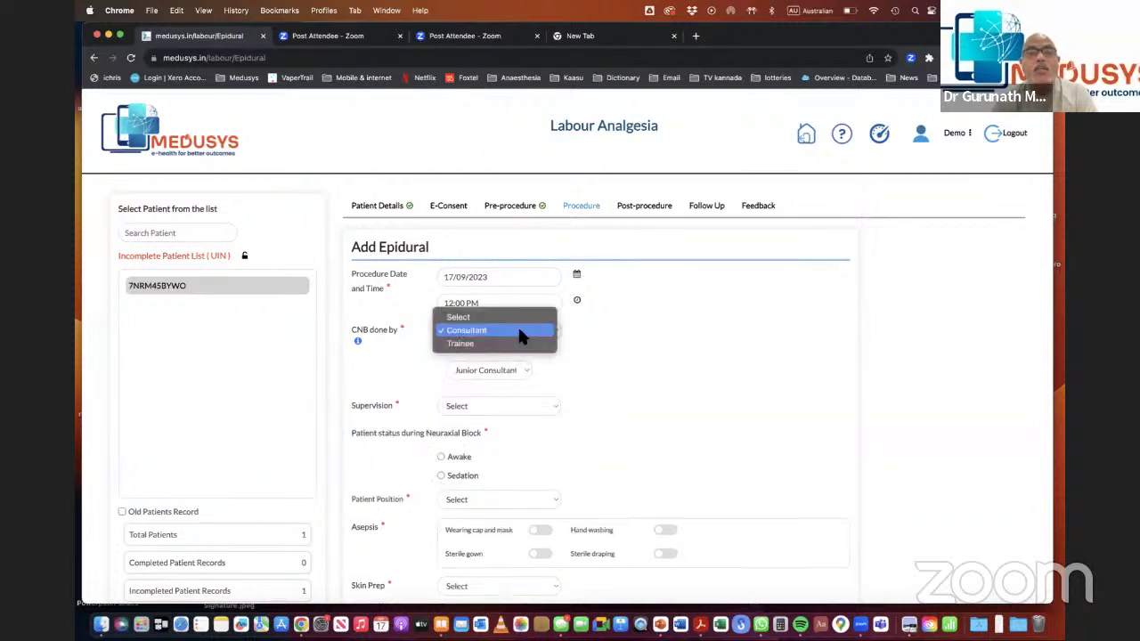
pyautogui.click(516, 326)
pyautogui.click(512, 368)
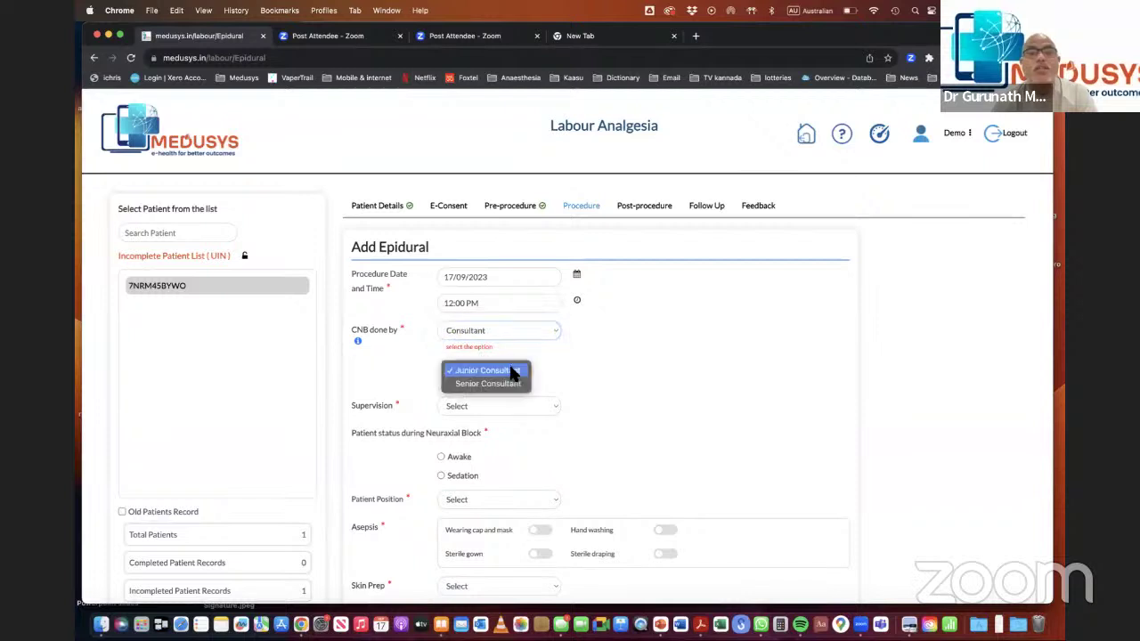
pyautogui.click(512, 385)
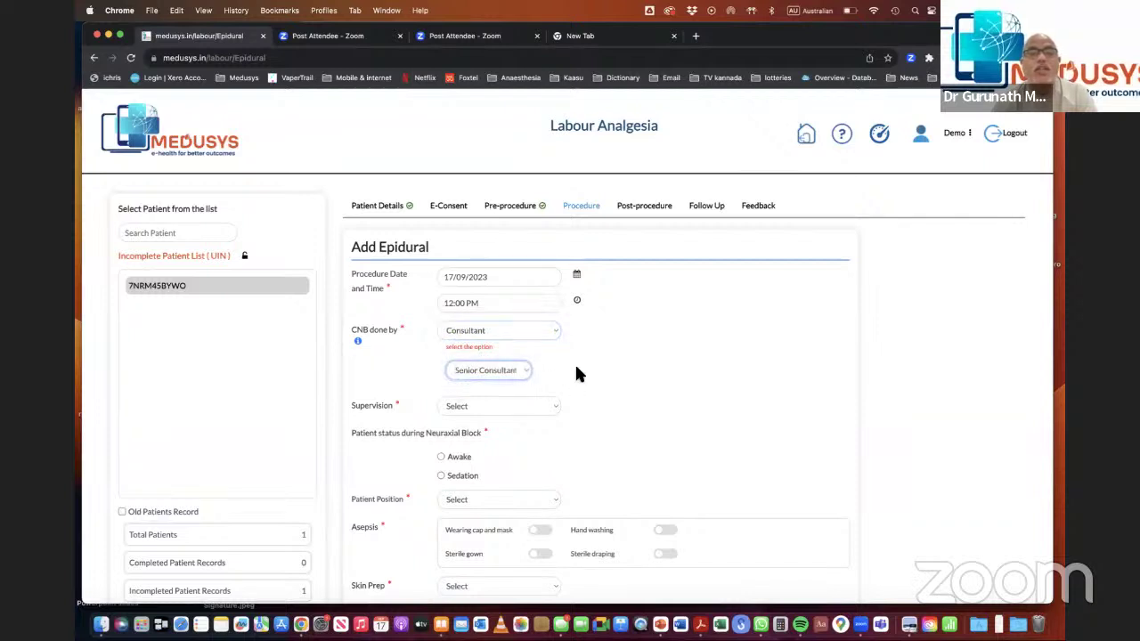
pyautogui.scroll(-2, 574, 362)
pyautogui.click(531, 308)
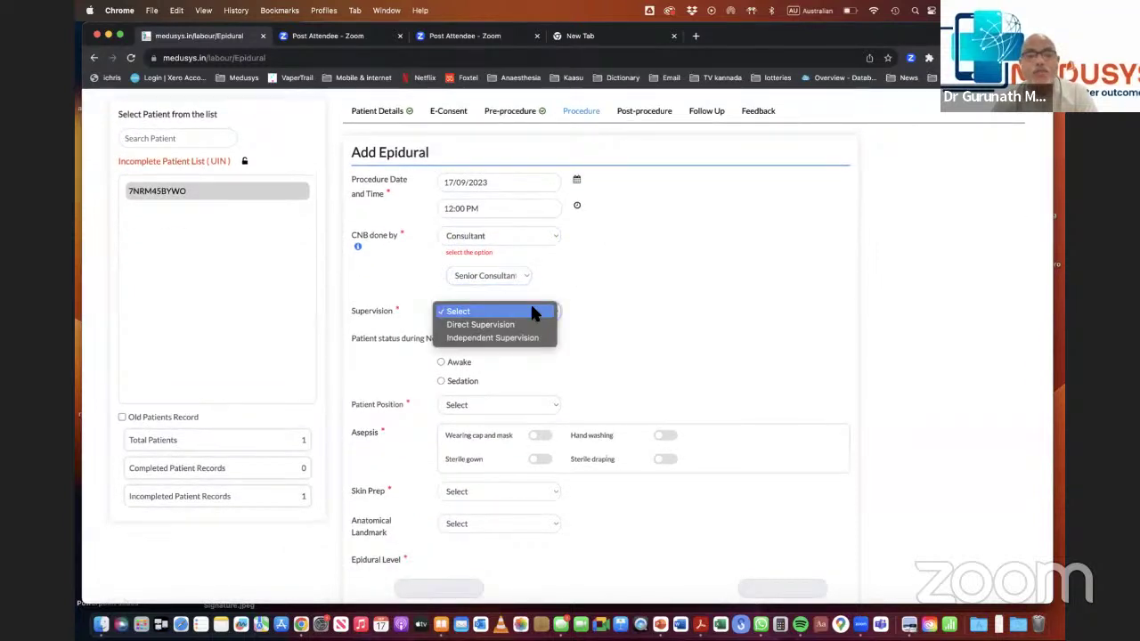
pyautogui.click(526, 338)
# Set the patient status during neuraxial block to Awake and the patient position to Sitting.
pyautogui.scroll(-1, 524, 335)
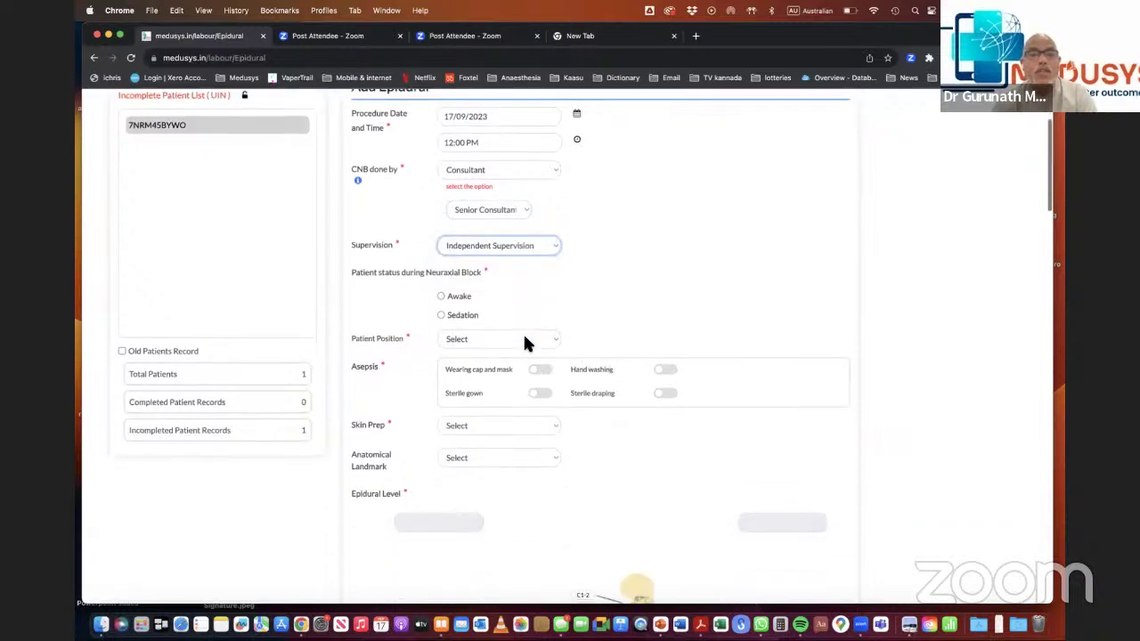
pyautogui.click(439, 297)
pyautogui.scroll(-2, 526, 287)
pyautogui.click(530, 249)
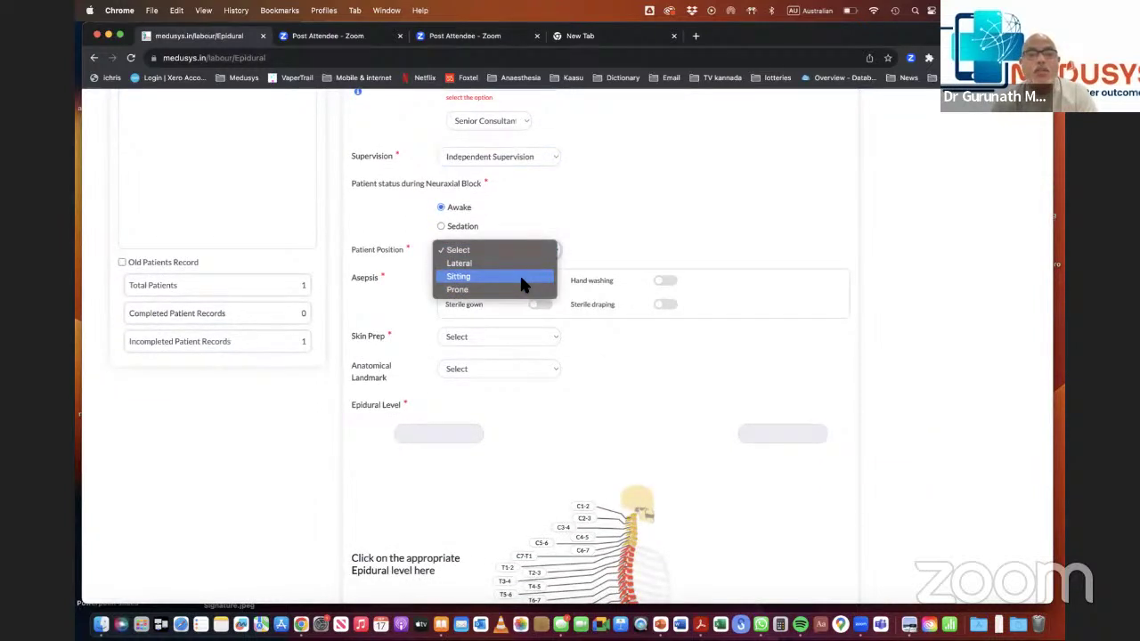
pyautogui.click(519, 275)
# Enable all four Asepsis measures: wearing cap and mask, sterile gown, hand washing and sterile draping.
pyautogui.click(540, 280)
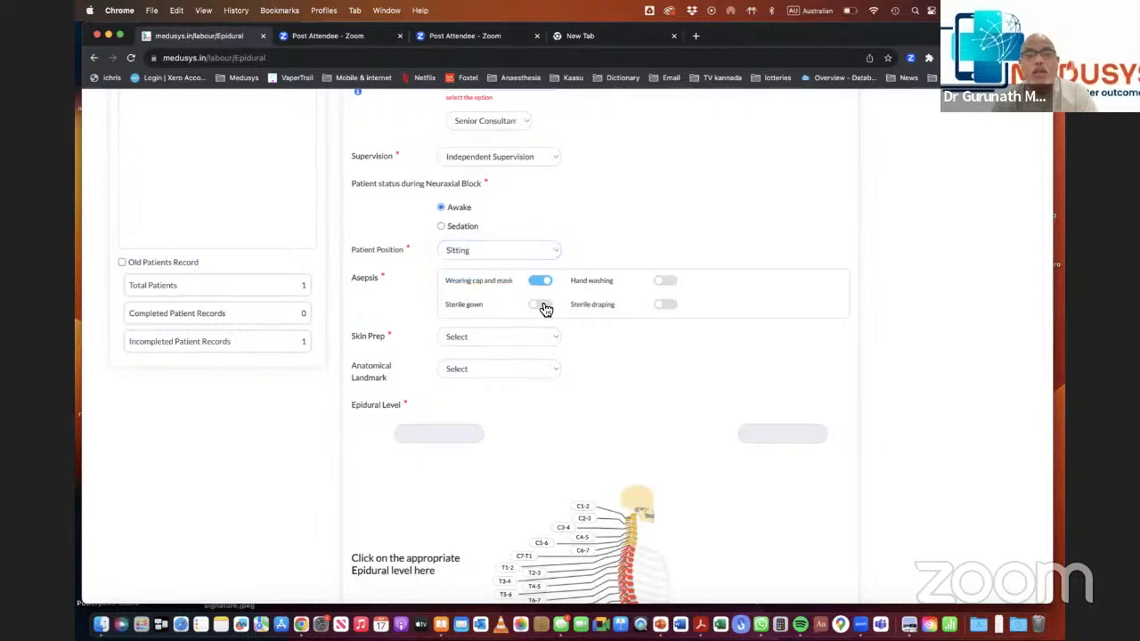
pyautogui.click(540, 305)
pyautogui.click(665, 281)
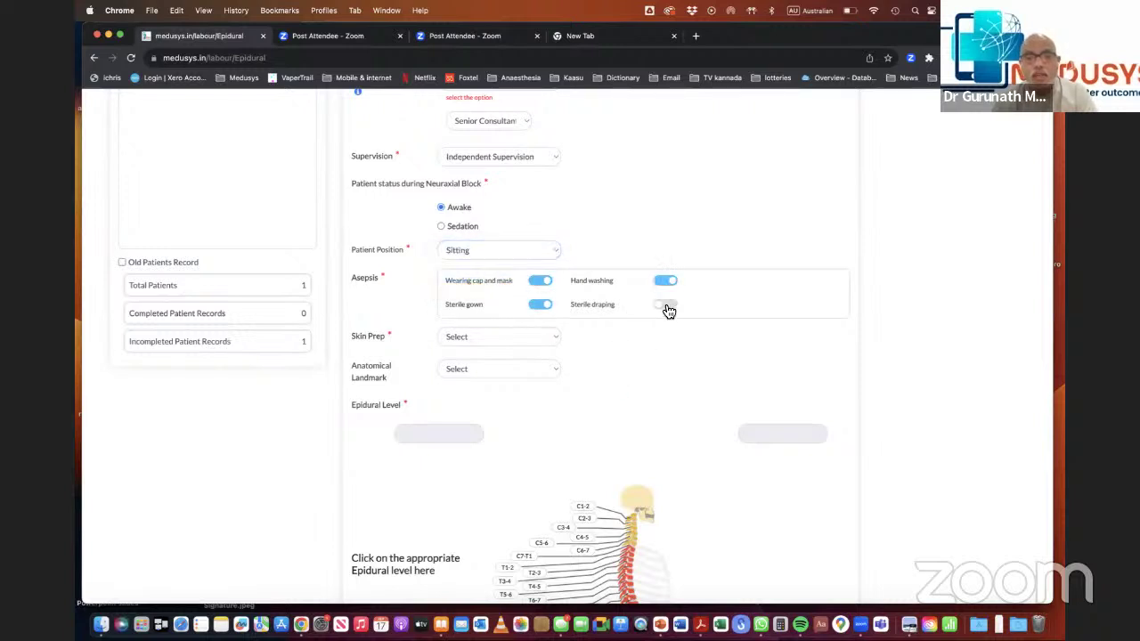
pyautogui.click(665, 304)
# Set Skin Prep to Chlorhexidine and Anatomical Landmark to Poorly Palpable.
pyautogui.scroll(-1, 517, 432)
pyautogui.scroll(-3, 519, 432)
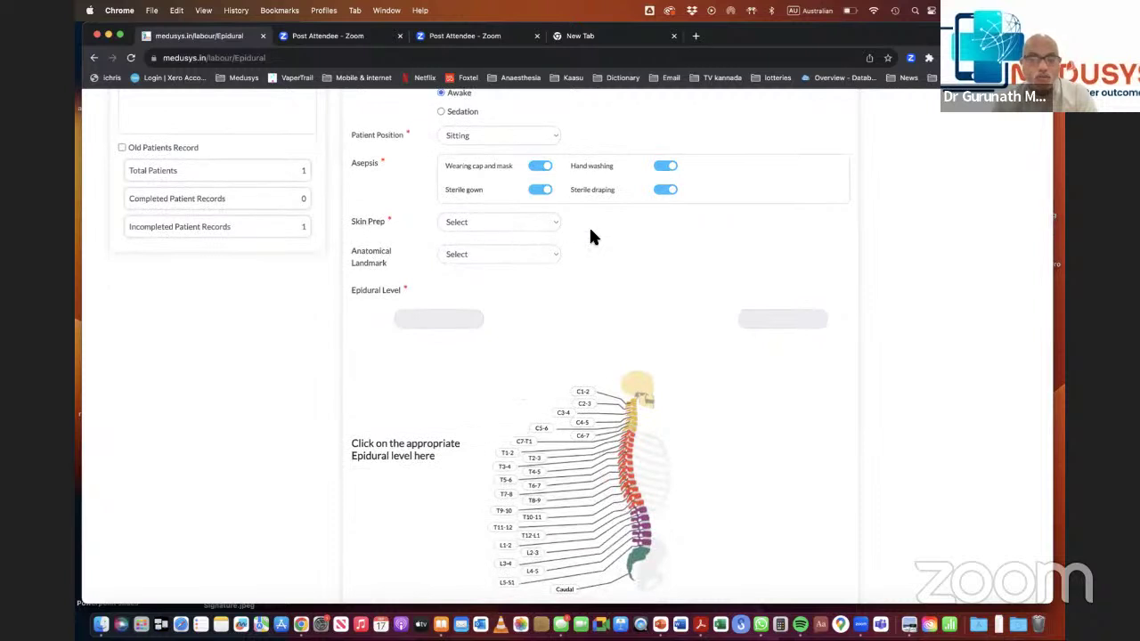
pyautogui.scroll(-1, 577, 304)
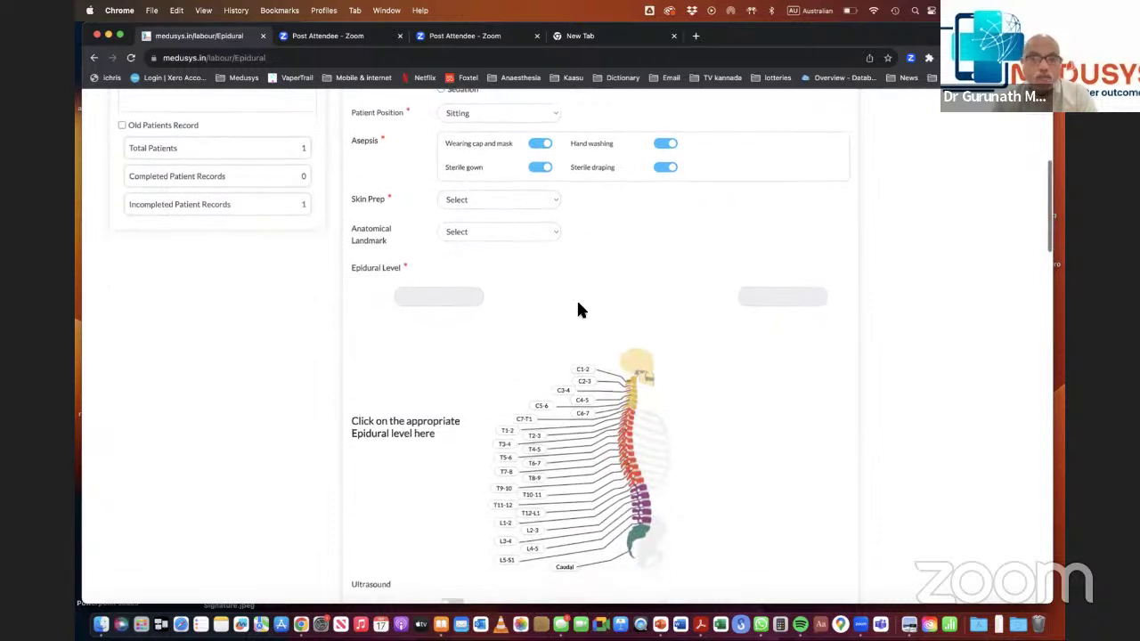
pyautogui.click(516, 204)
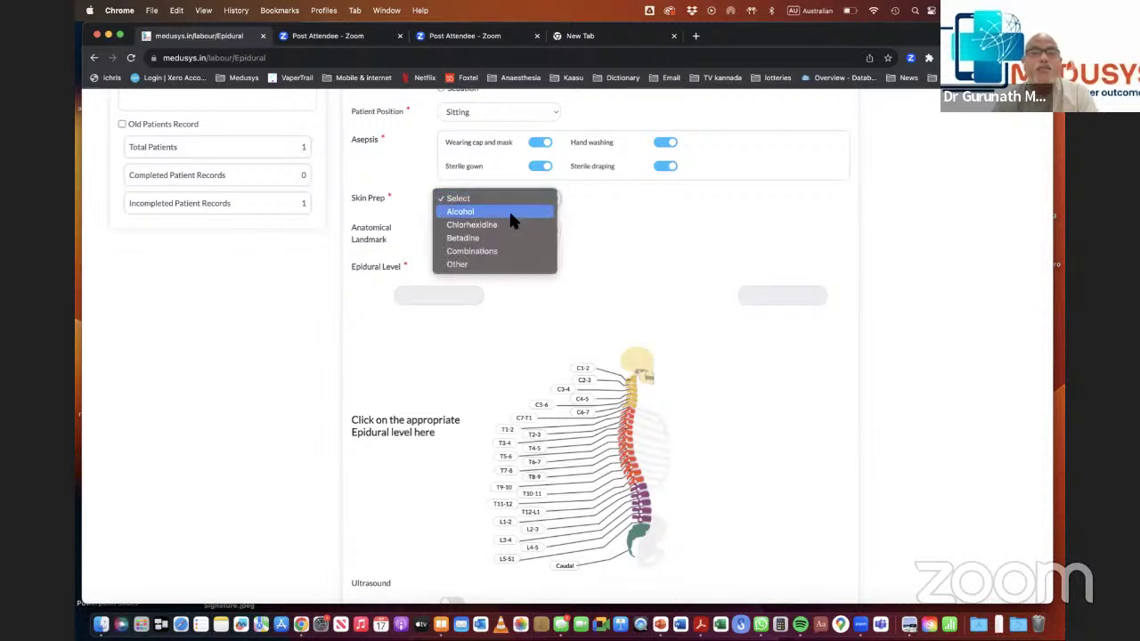
pyautogui.click(522, 225)
pyautogui.scroll(-3, 581, 270)
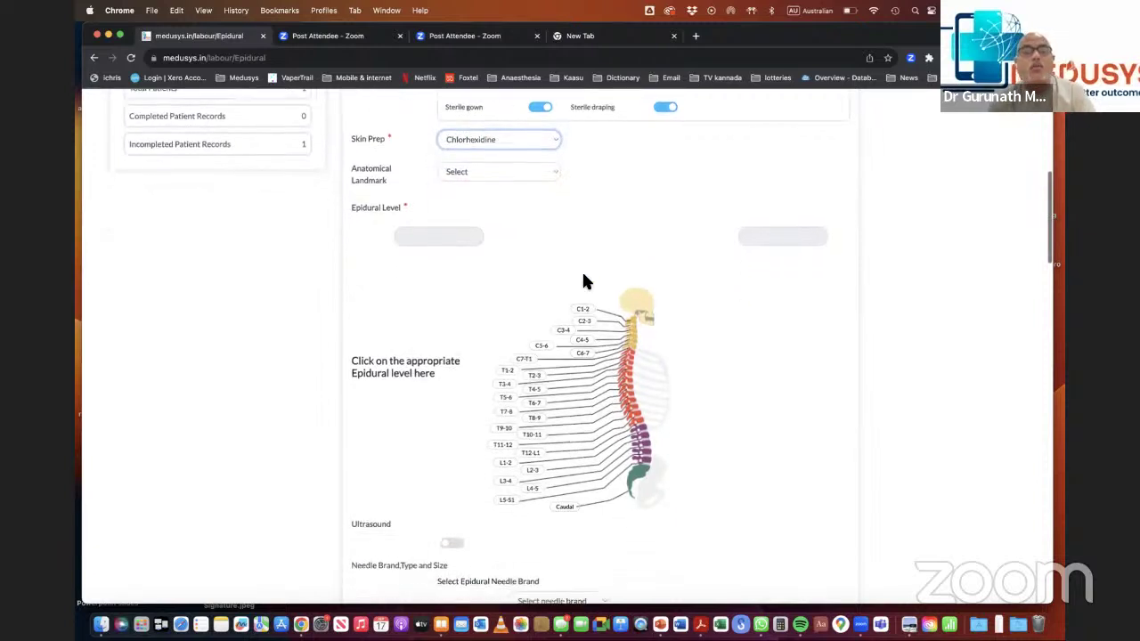
pyautogui.click(538, 169)
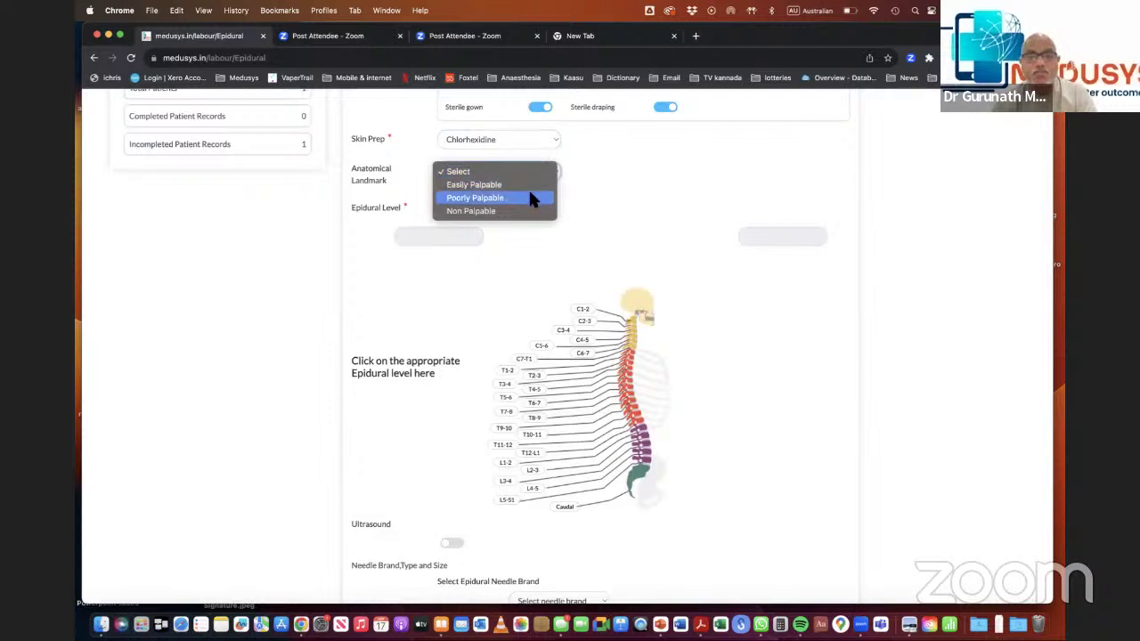
pyautogui.click(529, 194)
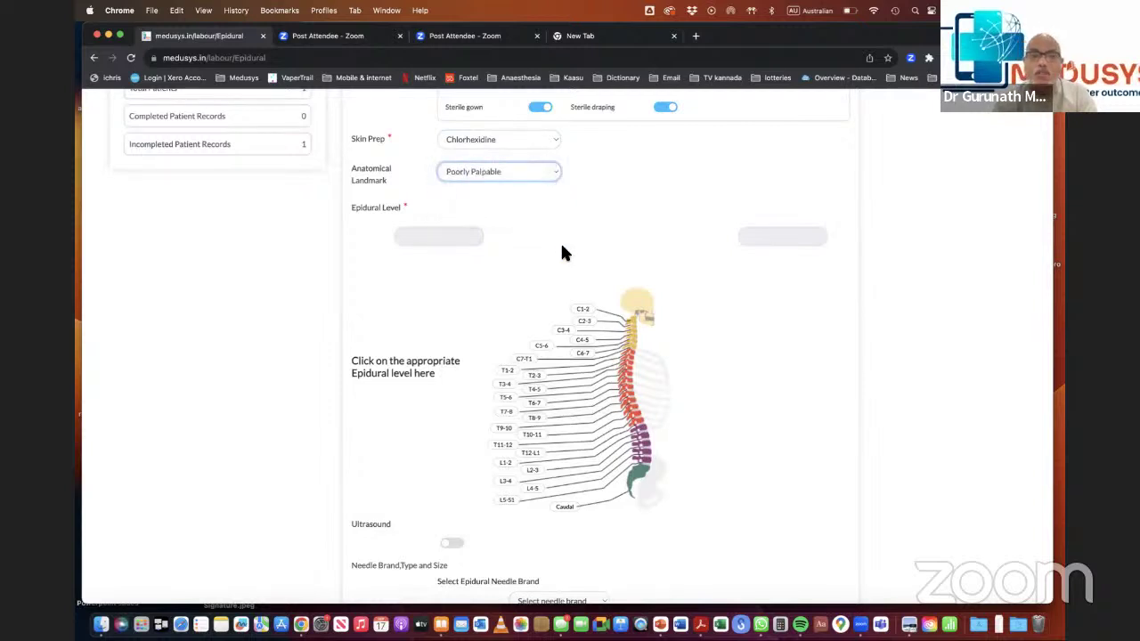
# Choose L3-4 as the epidural level on the spine diagram.
pyautogui.scroll(-3, 552, 294)
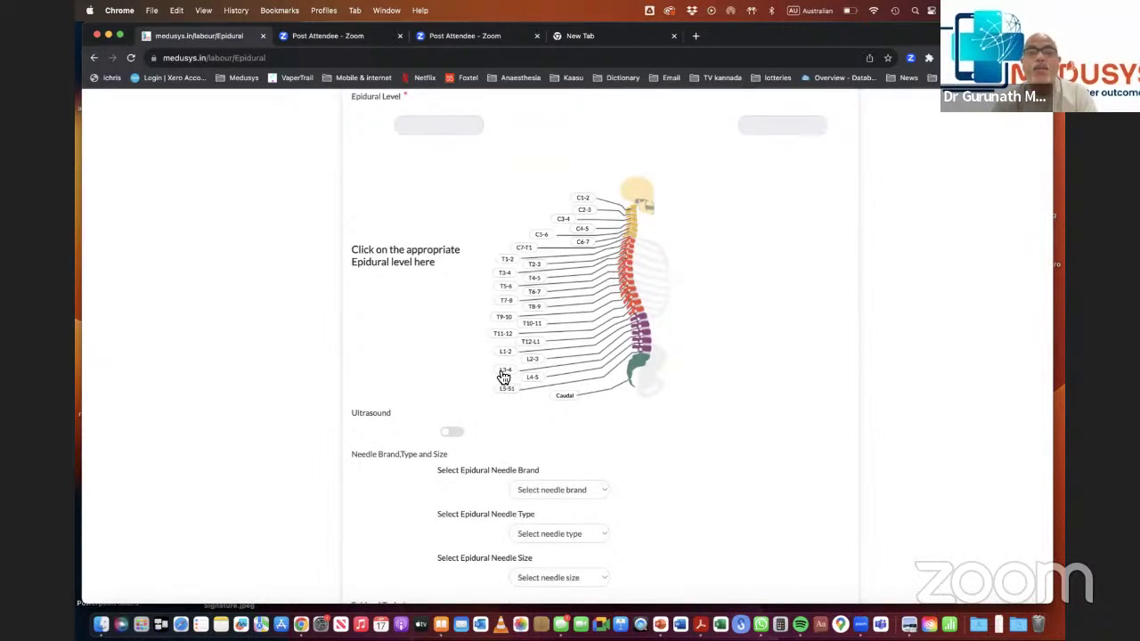
pyautogui.click(508, 372)
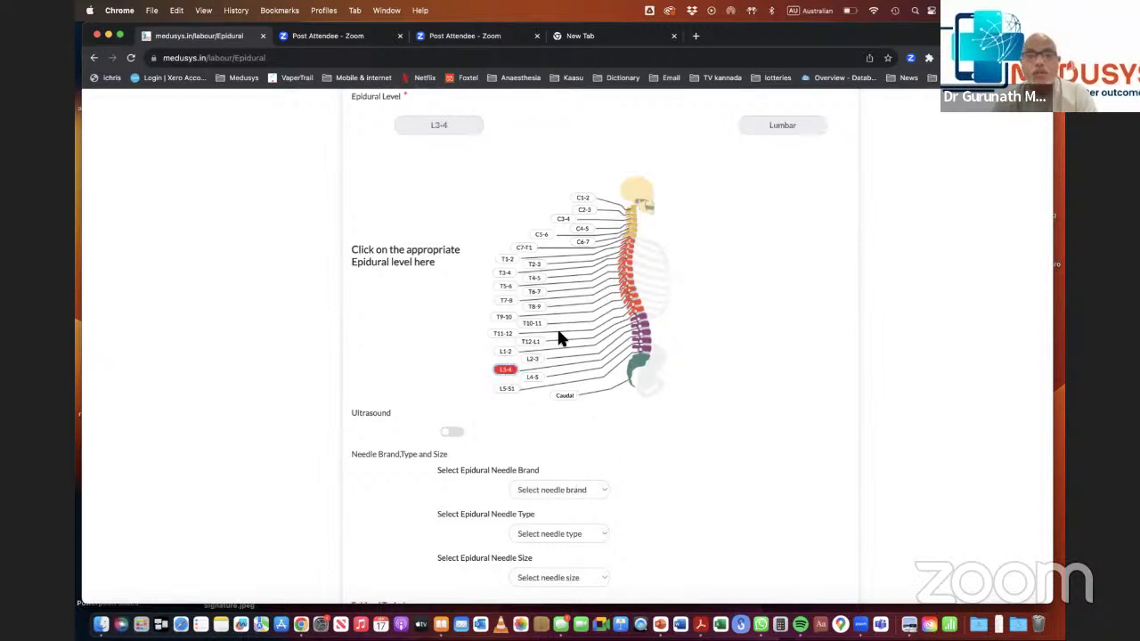
pyautogui.scroll(-6, 557, 328)
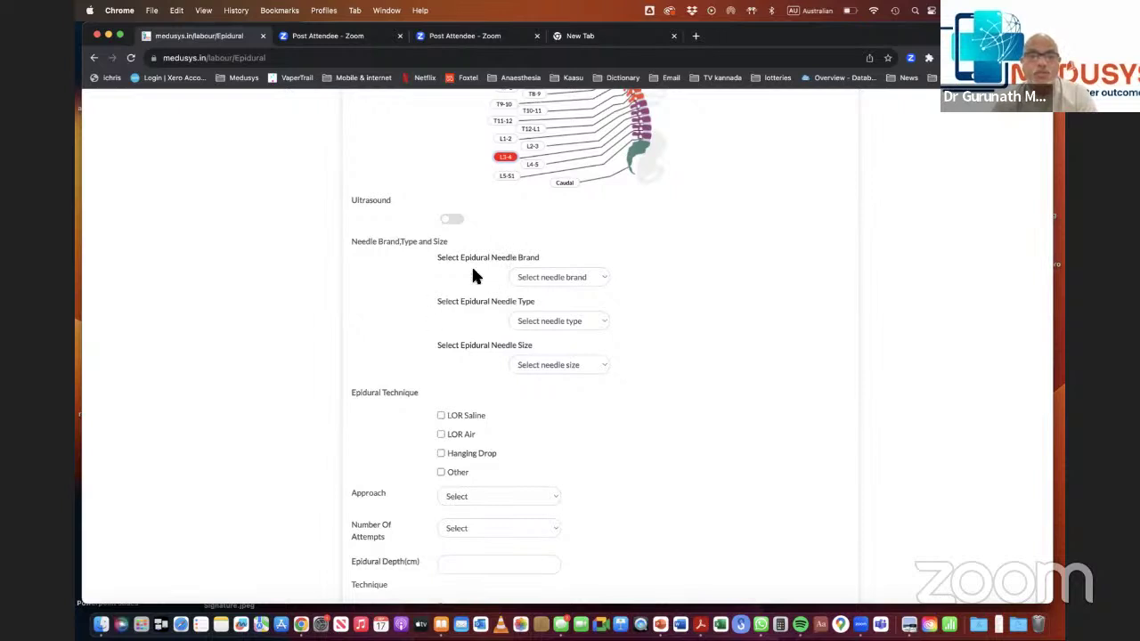
# Set the epidural needle brand to BD, the needle type to Touhy and the needle size to 18G.
pyautogui.click(583, 276)
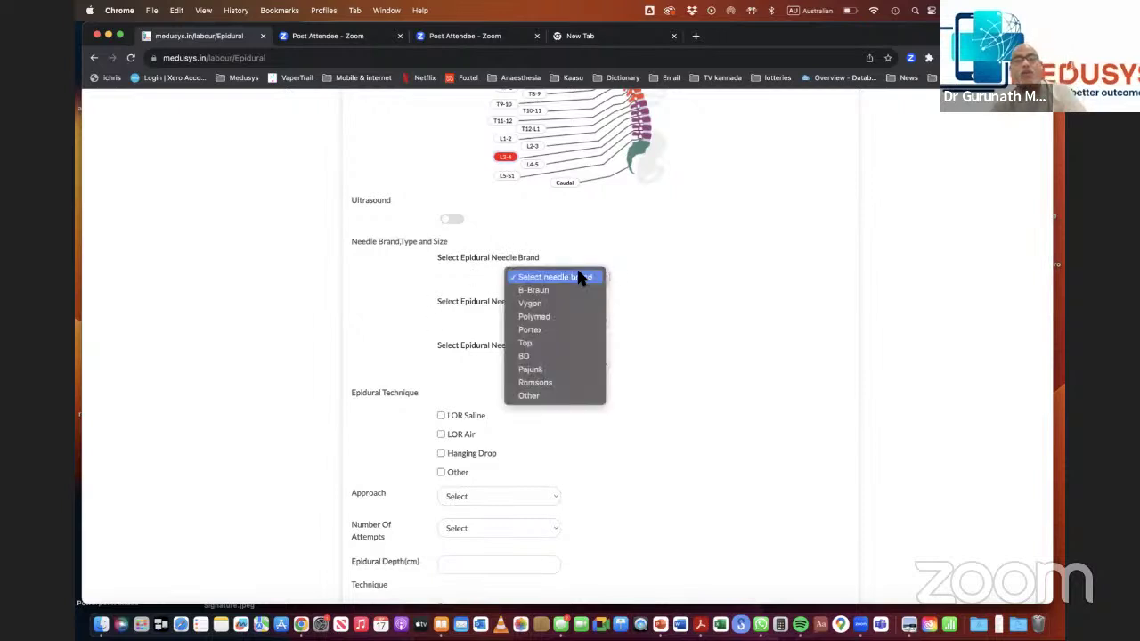
pyautogui.click(558, 355)
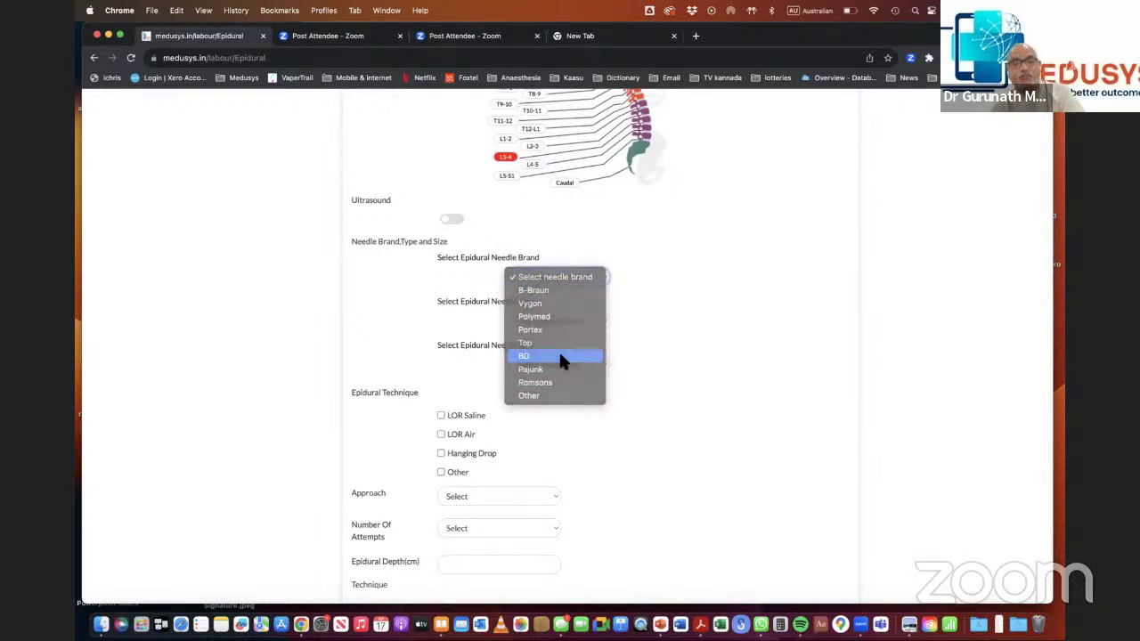
pyautogui.click(560, 316)
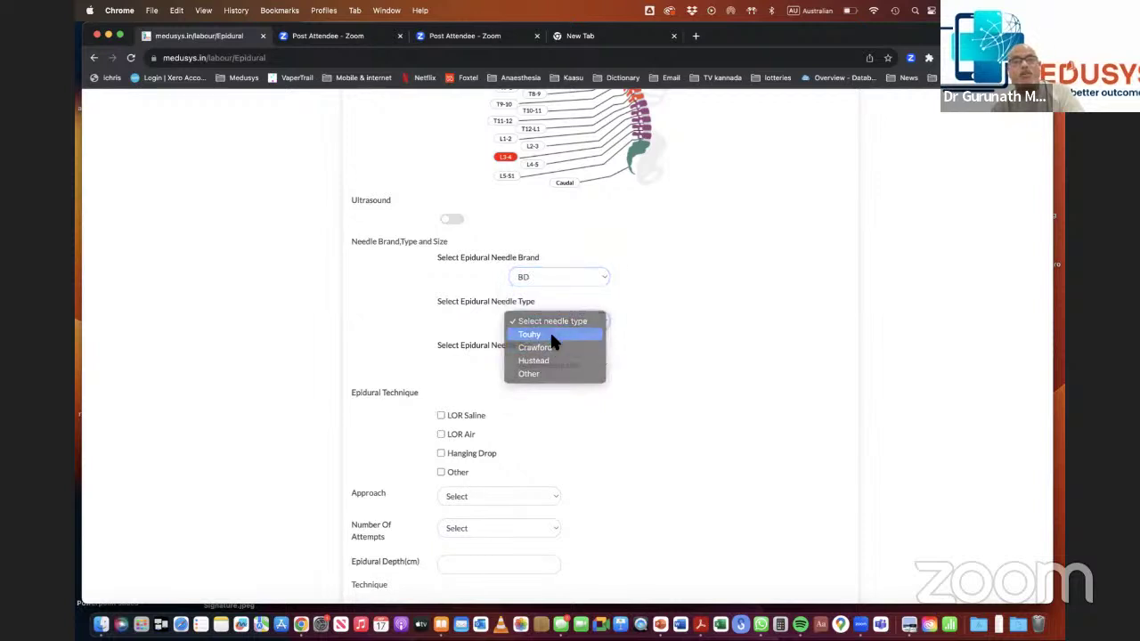
pyautogui.click(549, 332)
pyautogui.click(549, 364)
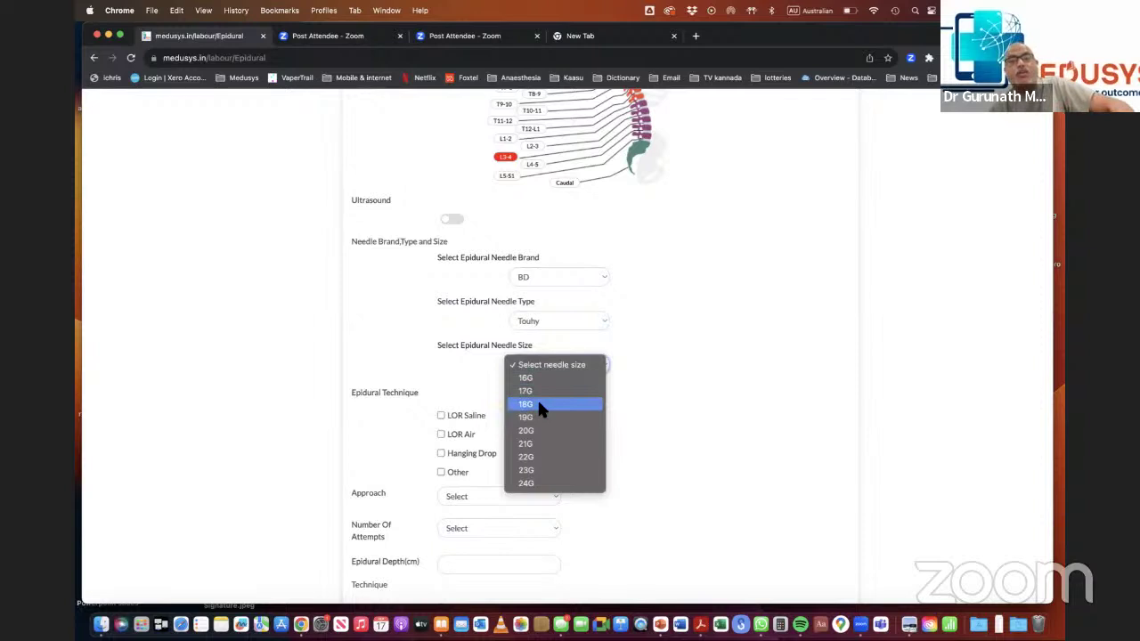
pyautogui.press('Escape')
# Select LOR Saline as the epidural technique and set the approach to Midline.
pyautogui.scroll(-2, 512, 441)
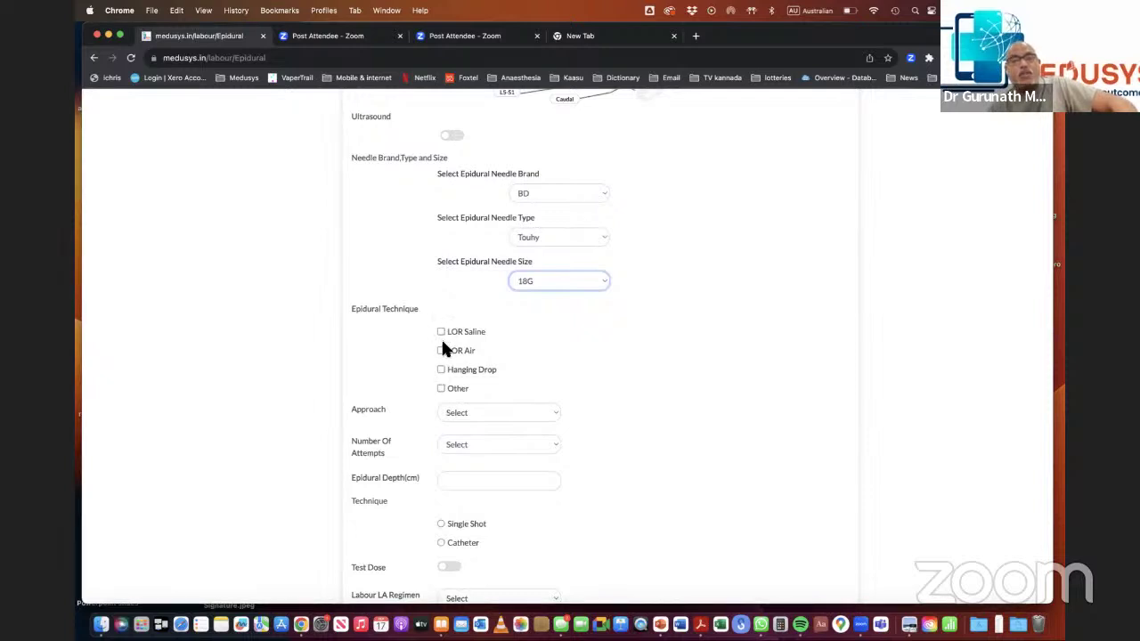
pyautogui.click(441, 332)
pyautogui.scroll(-2, 453, 452)
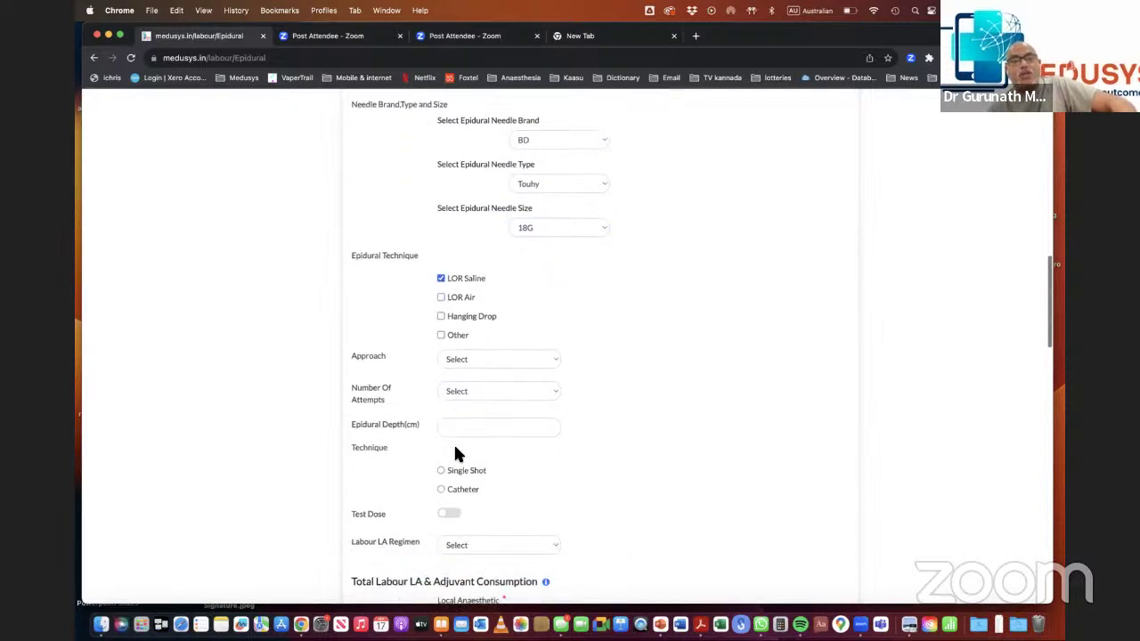
pyautogui.click(494, 359)
pyautogui.click(490, 372)
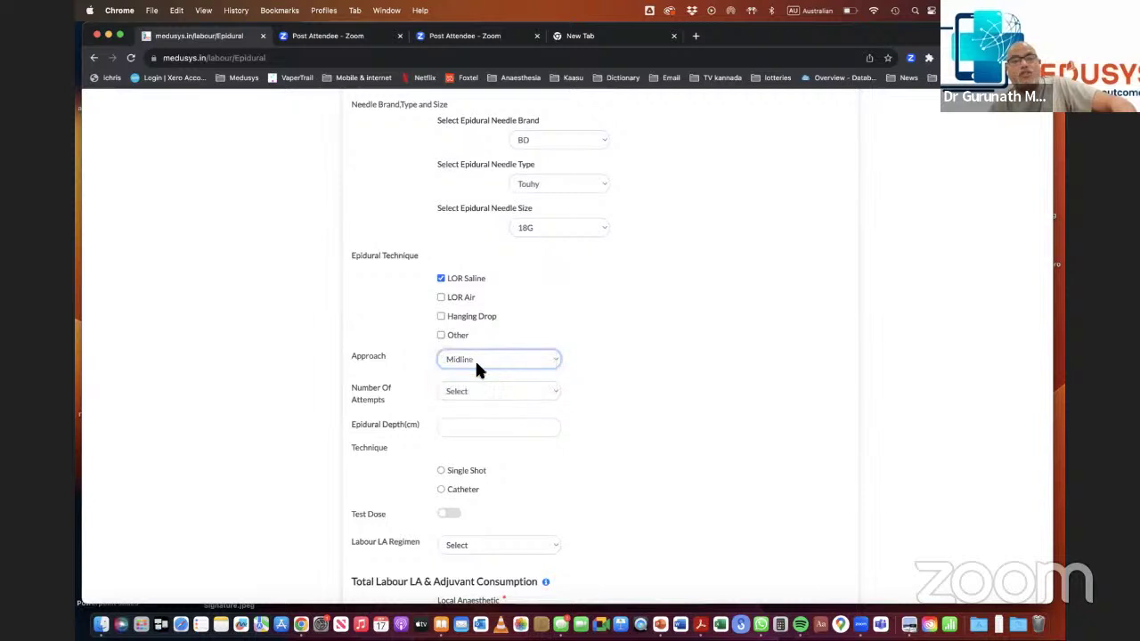
# Set the number of attempts to 2 and the epidural depth to 5 cm.
pyautogui.scroll(-2, 405, 248)
pyautogui.click(453, 277)
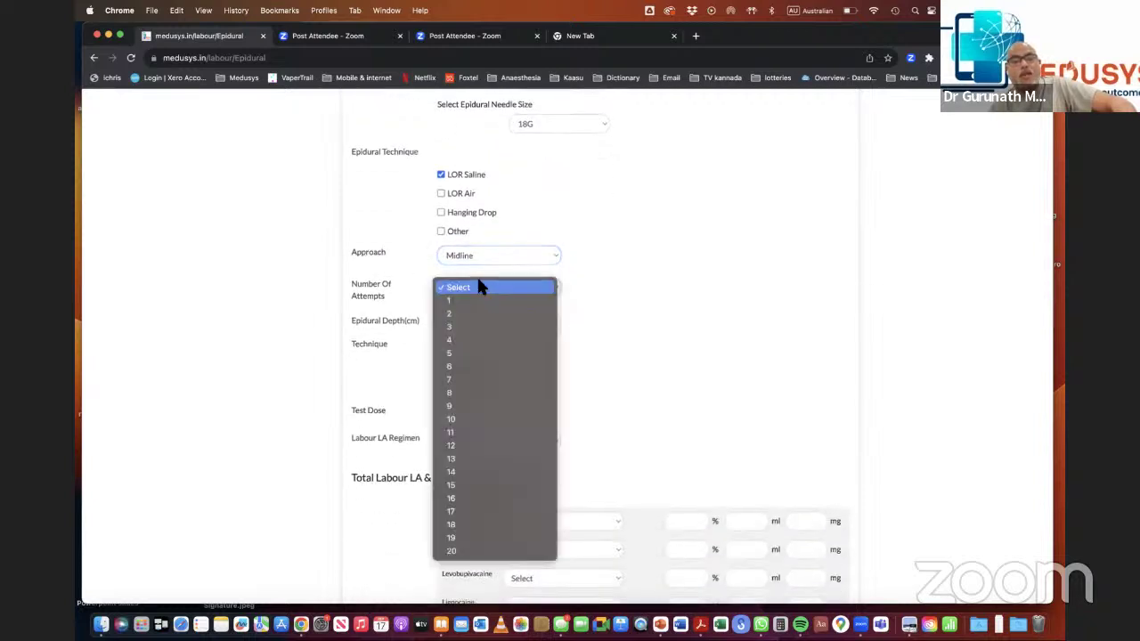
pyautogui.click(472, 313)
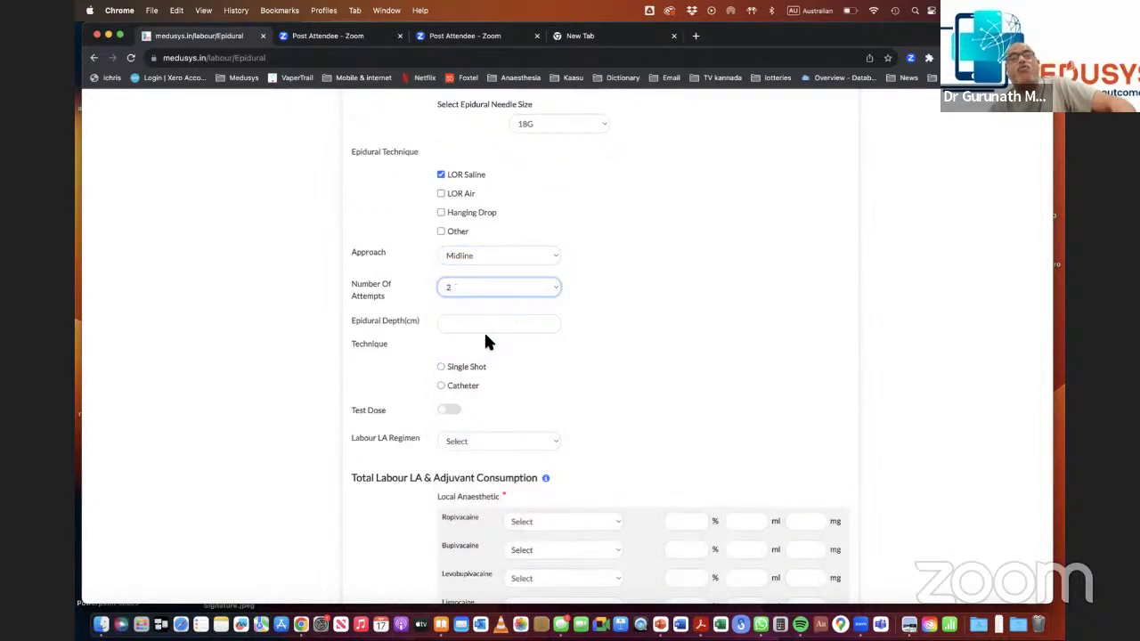
pyautogui.click(481, 328)
pyautogui.write('5')
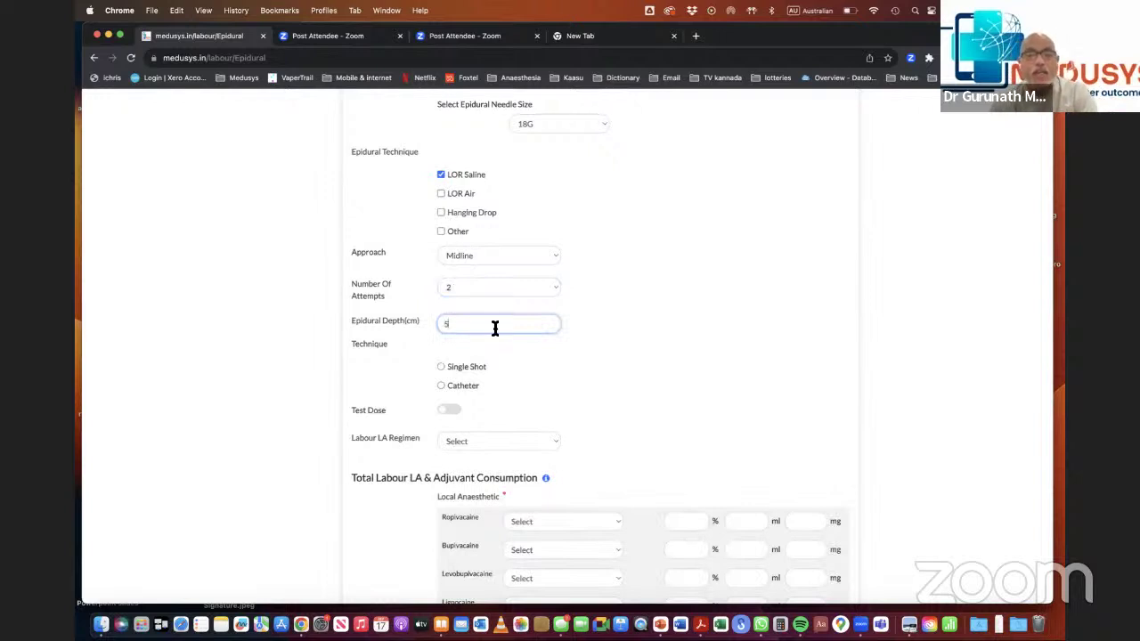
pyautogui.click(535, 355)
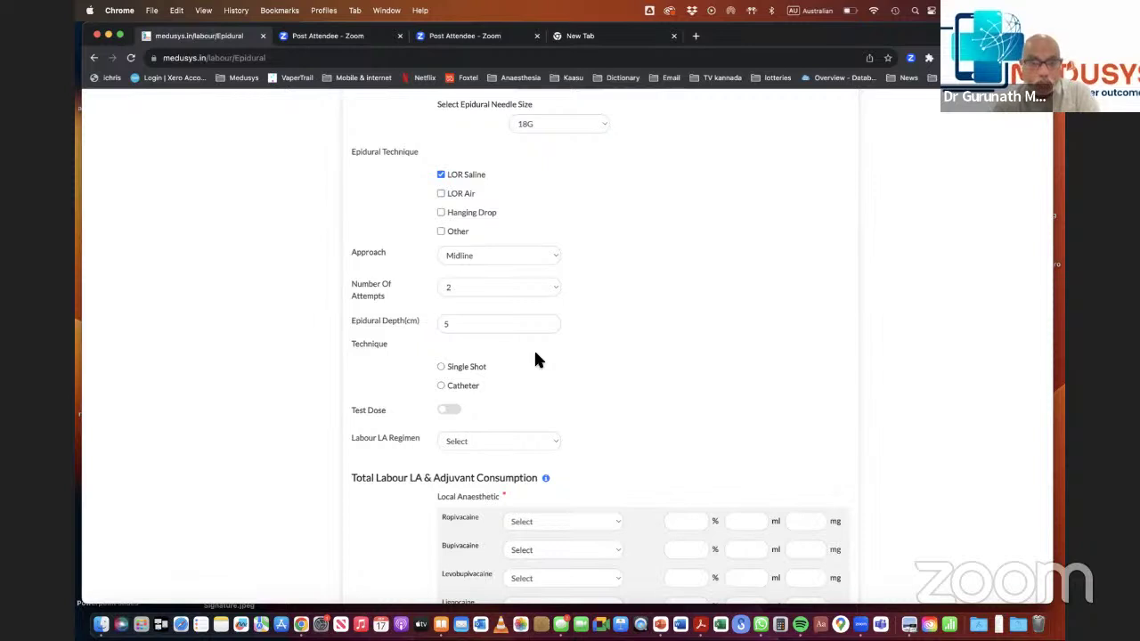
# Choose the Catheter technique and enter 10 cm as the catheter mark at skin.
pyautogui.scroll(-2, 535, 358)
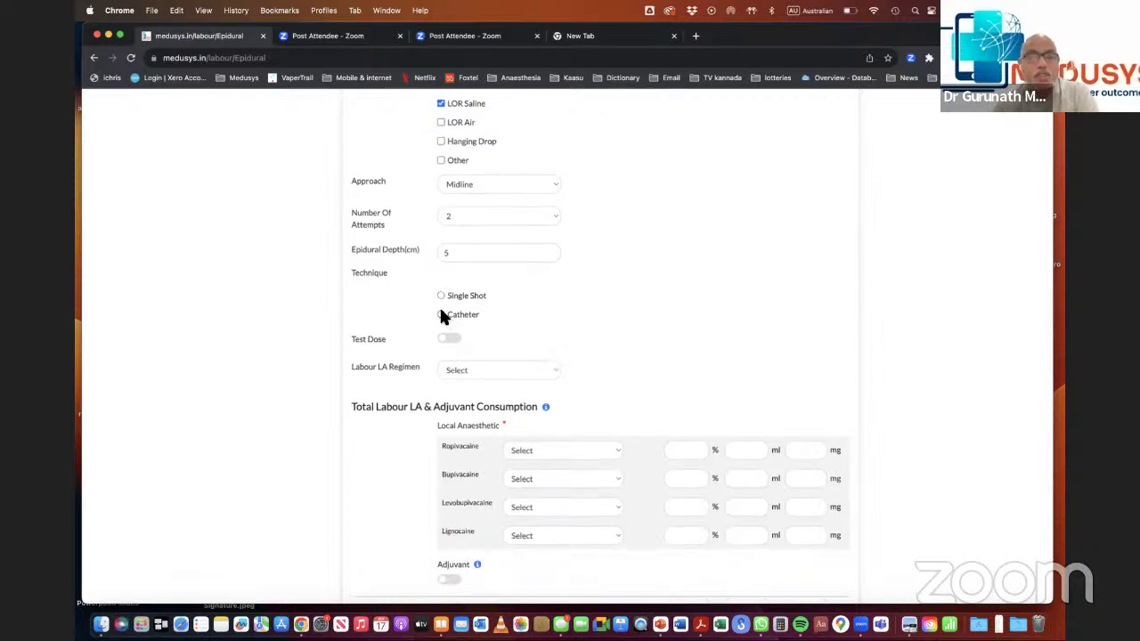
pyautogui.click(441, 314)
pyautogui.click(558, 341)
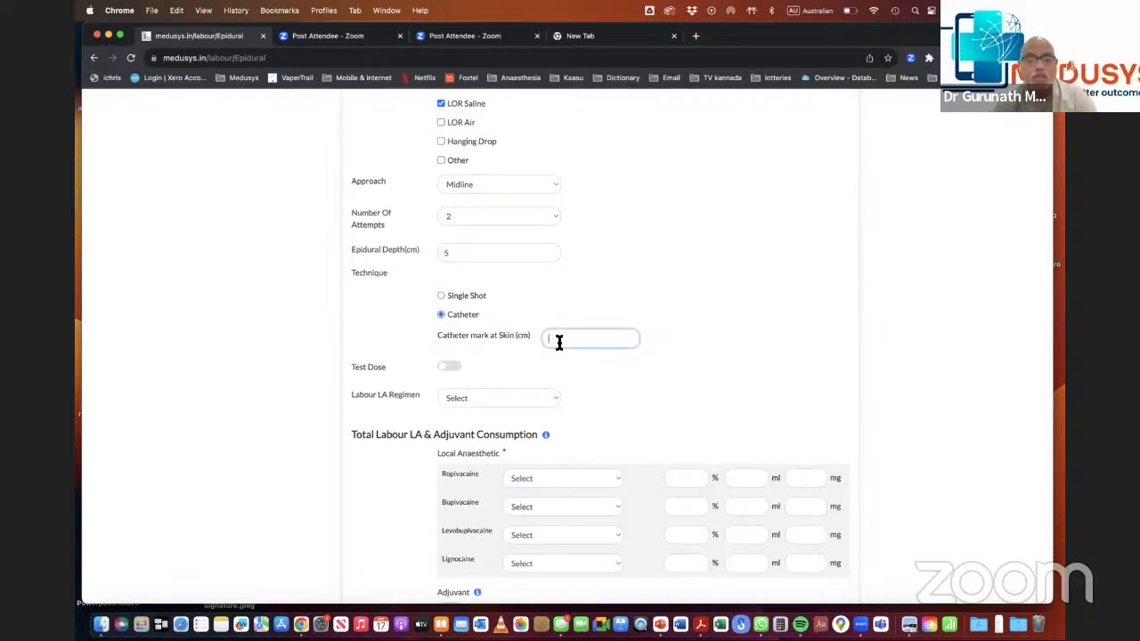
pyautogui.write('10')
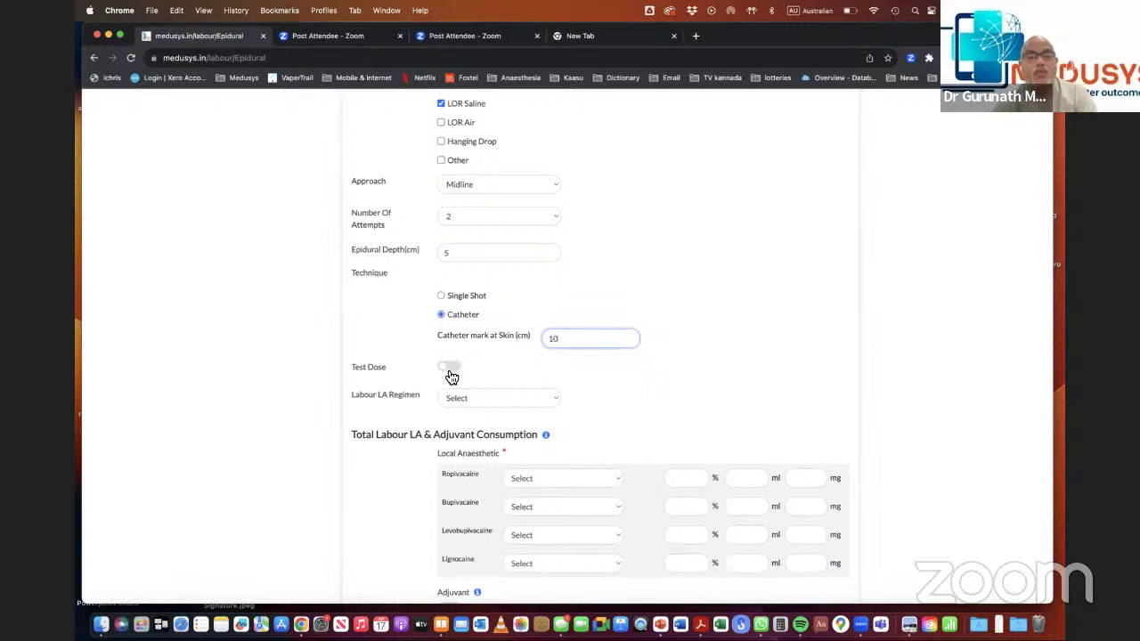
# Enable Test Dose and set the Labour LA Regimen to Intermittent Bolus.
pyautogui.click(450, 368)
pyautogui.scroll(-3, 452, 376)
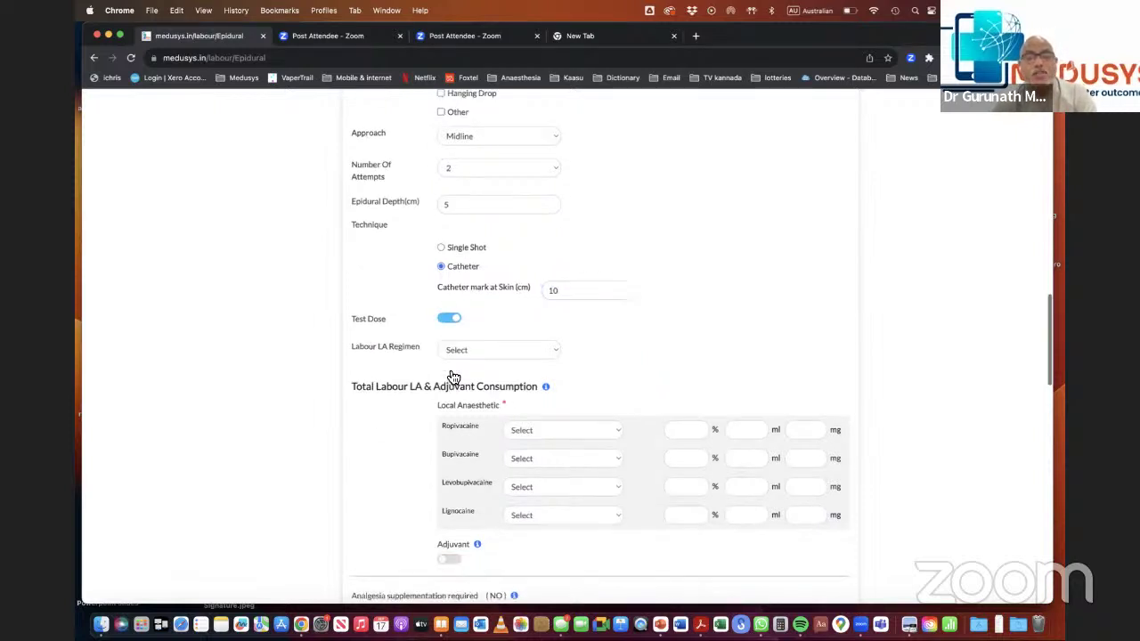
pyautogui.click(518, 255)
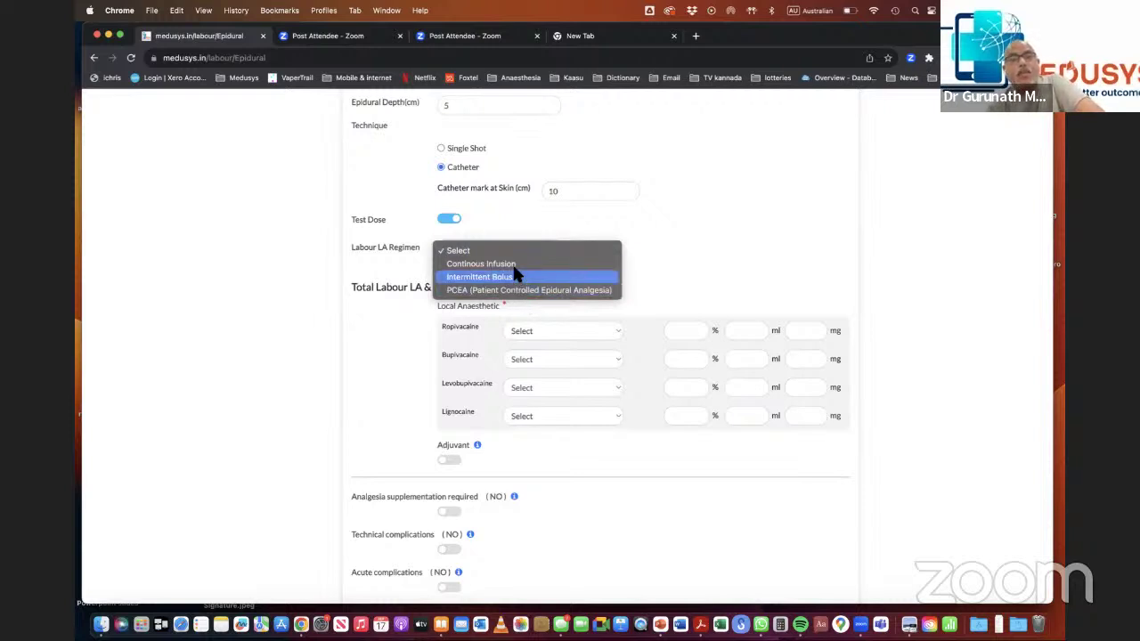
pyautogui.click(516, 278)
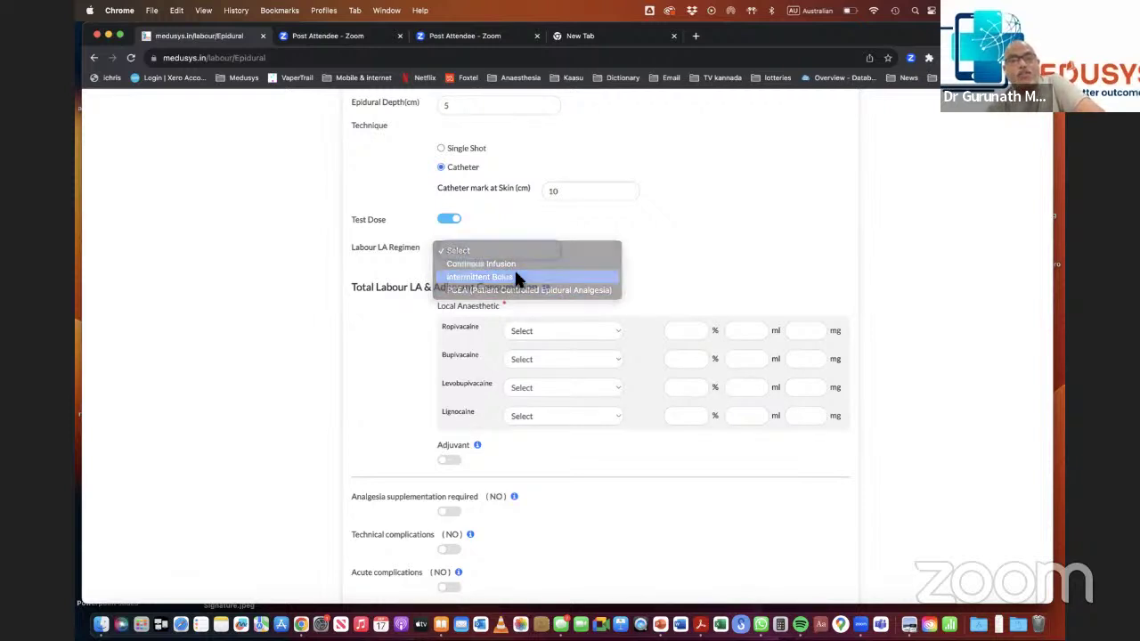
# Record Ropivacaine With Adrenaline as the local anaesthetic at 0.1 % and 15 ml.
pyautogui.click(582, 331)
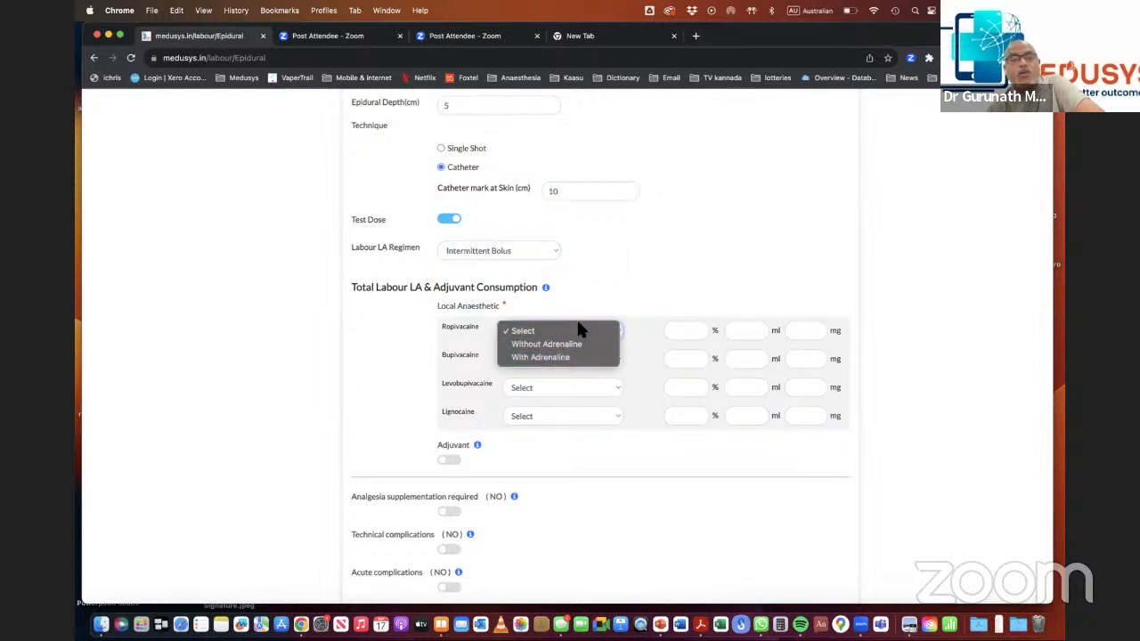
pyautogui.click(570, 357)
pyautogui.click(681, 332)
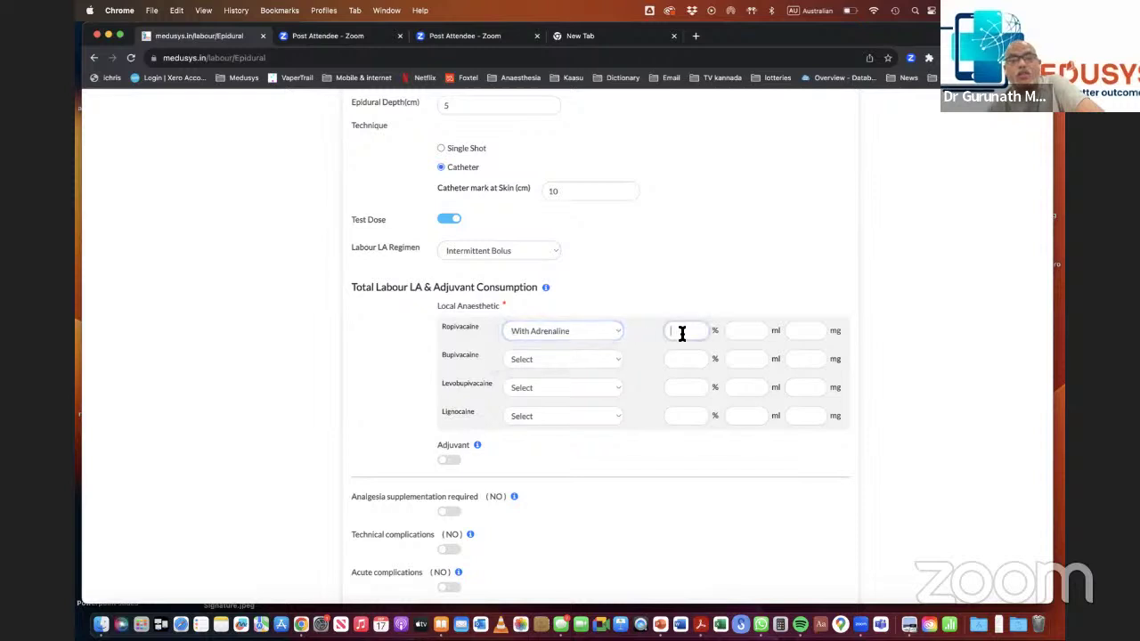
pyautogui.write('0.1')
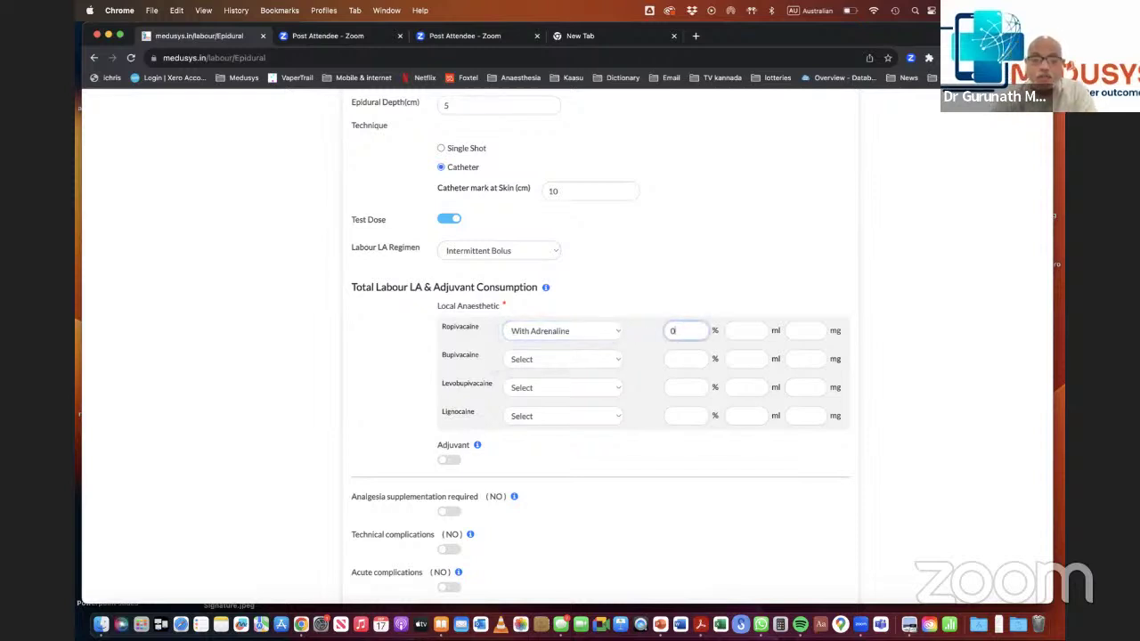
pyautogui.click(748, 332)
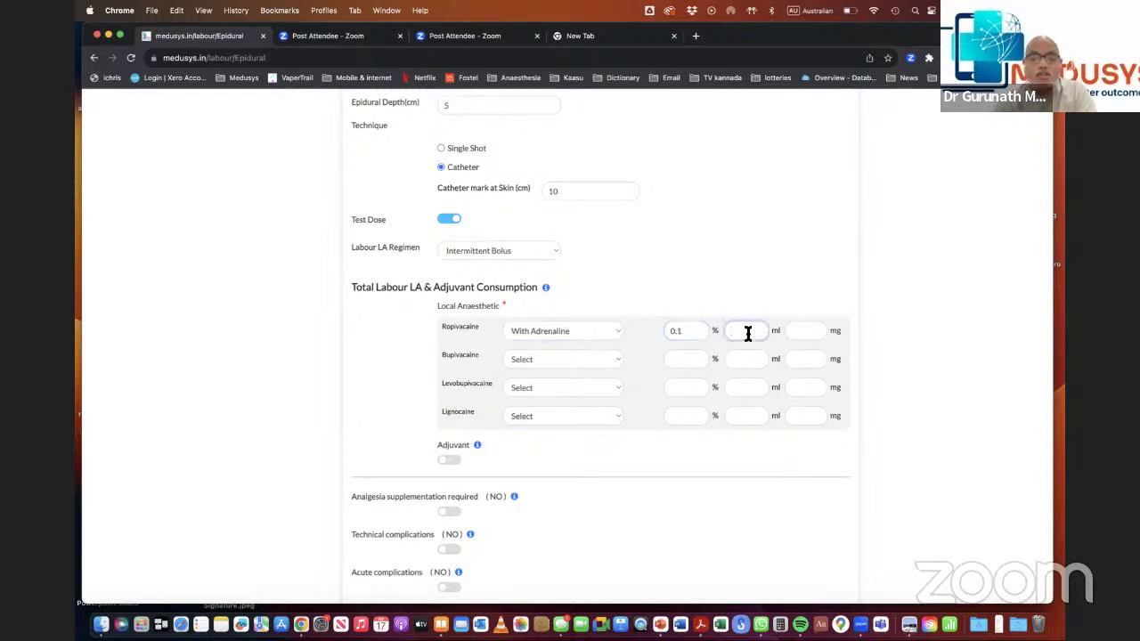
pyautogui.write('15')
pyautogui.click(918, 345)
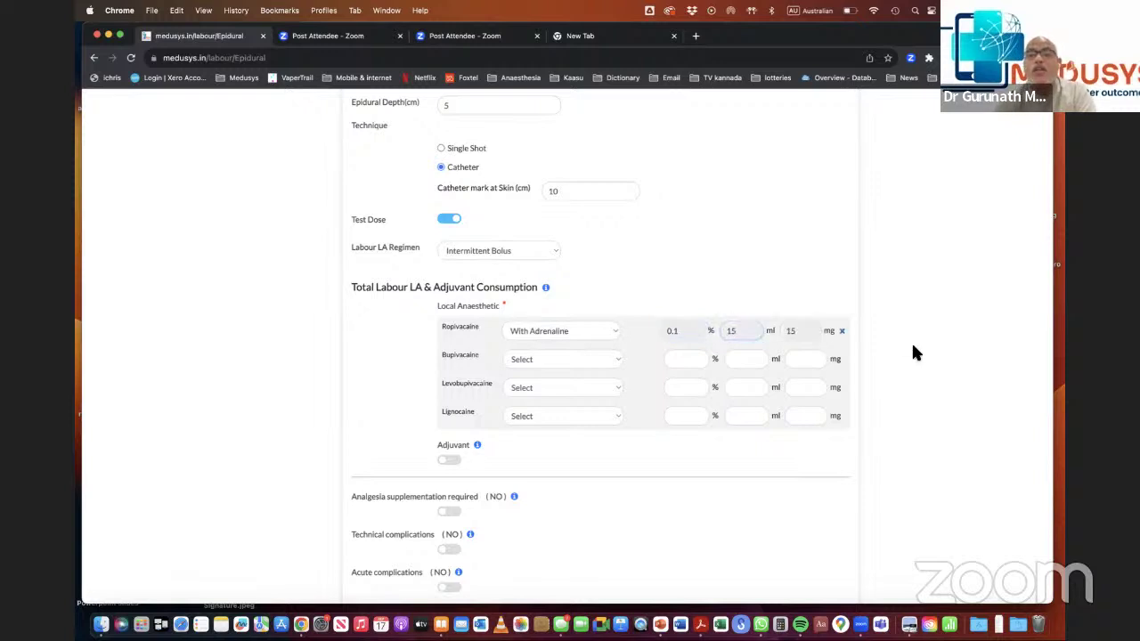
# Enable Adjuvant and add the opioid Fentanyl with a dose of 10 micrograms.
pyautogui.scroll(-2, 837, 331)
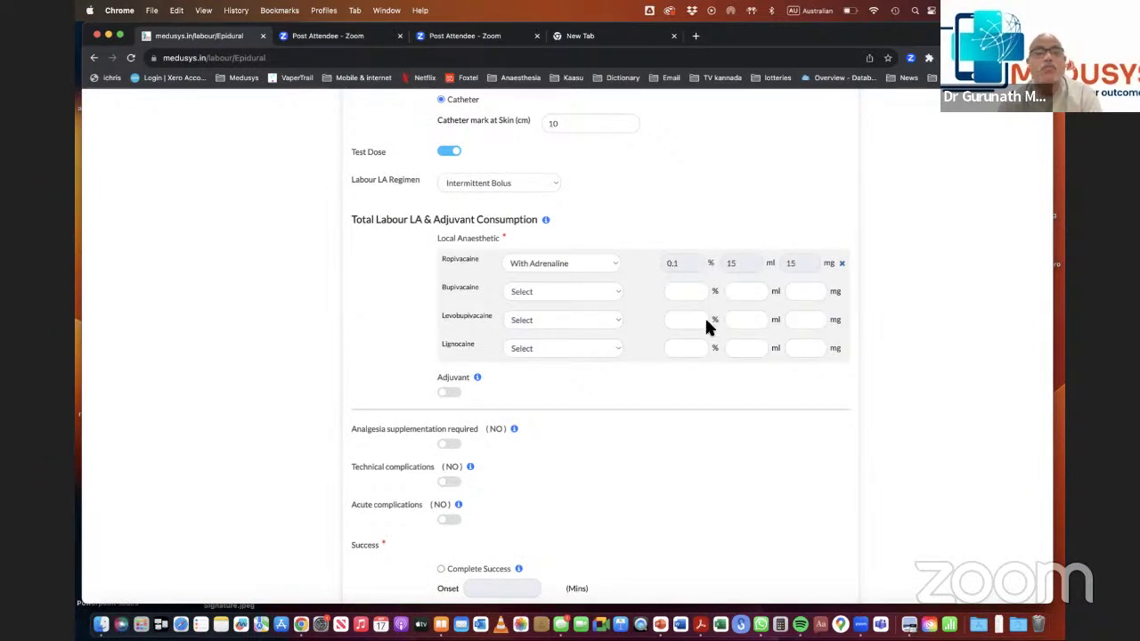
pyautogui.scroll(-2, 715, 327)
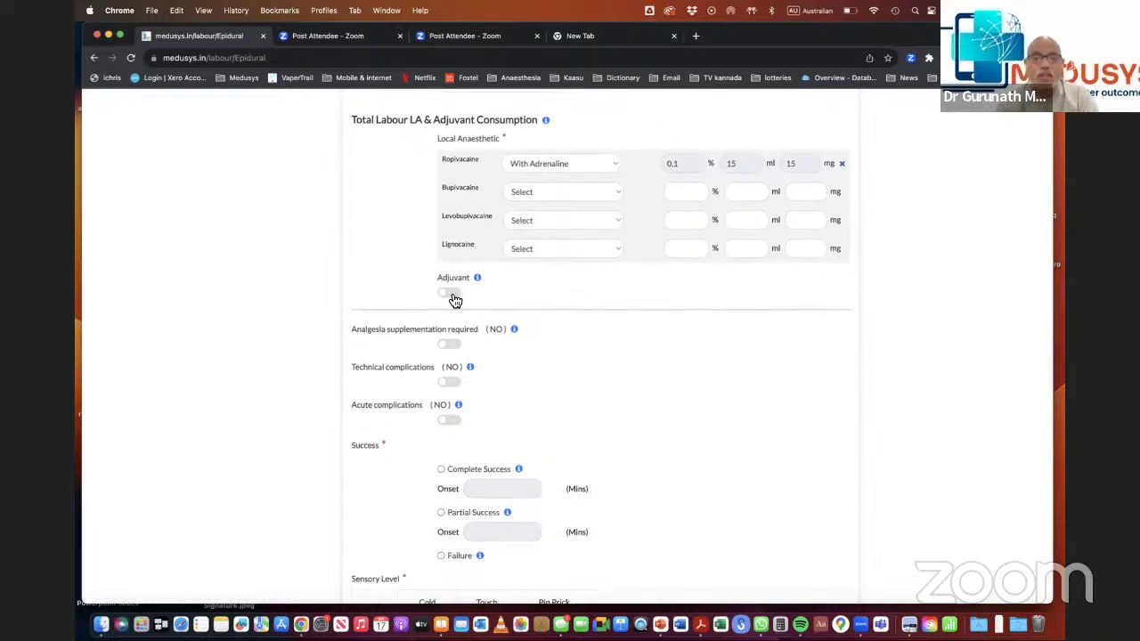
pyautogui.click(451, 295)
pyautogui.click(441, 314)
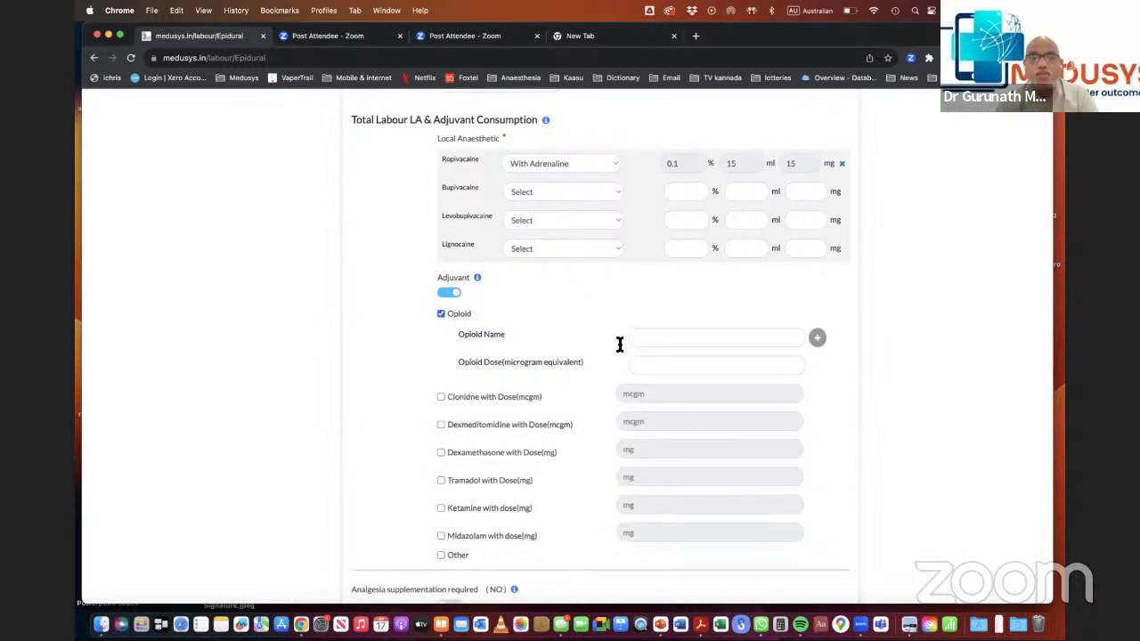
pyautogui.click(663, 339)
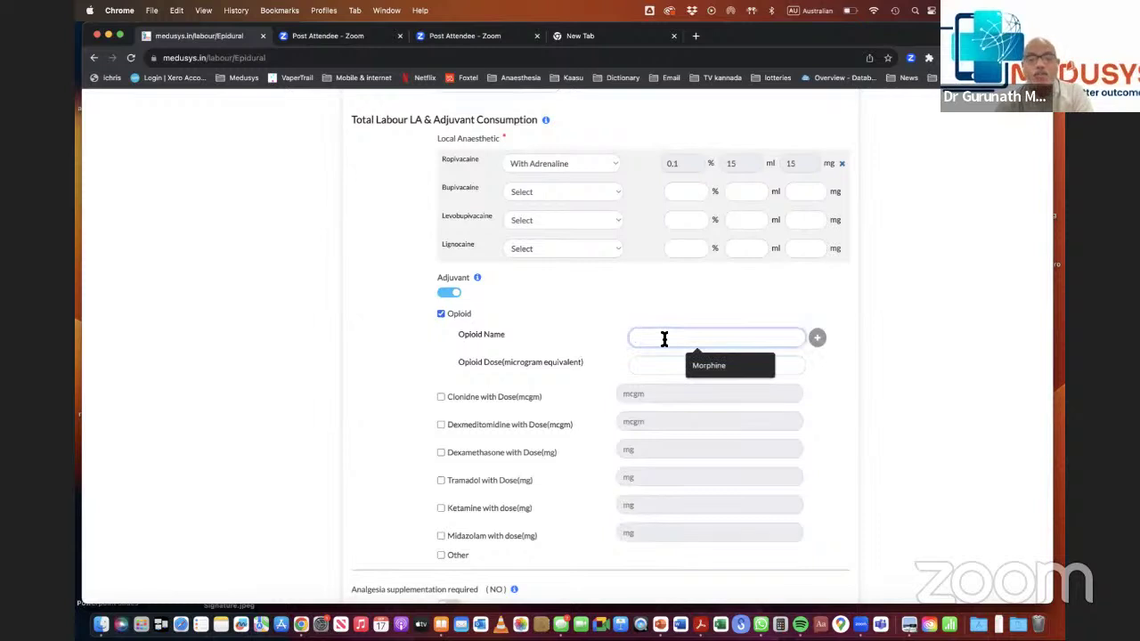
pyautogui.write('Fentanyl')
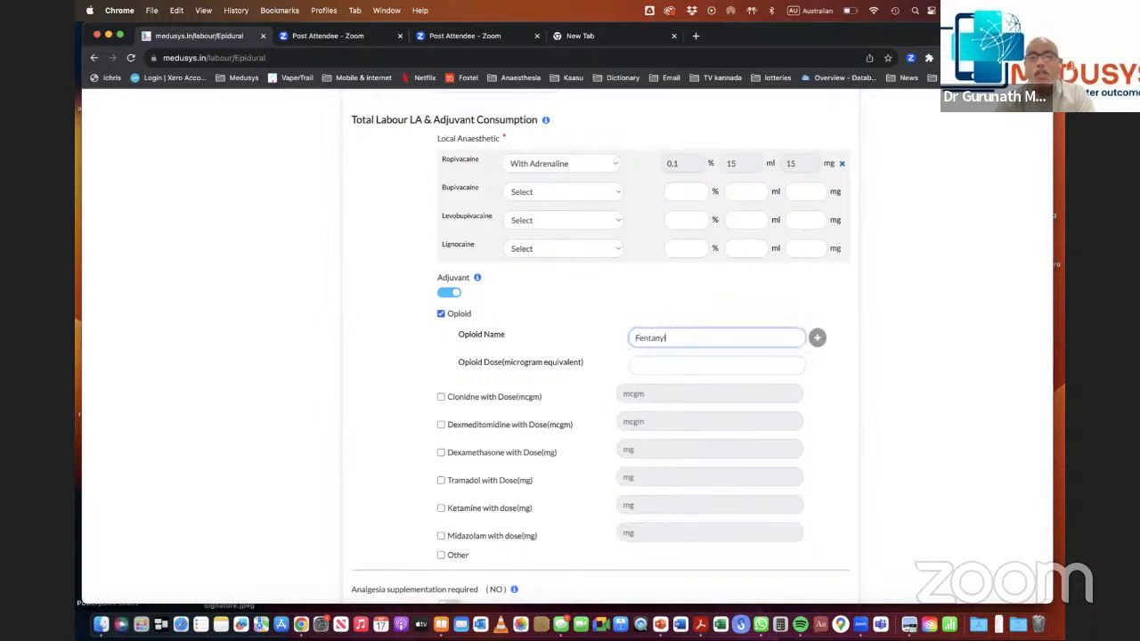
pyautogui.click(686, 370)
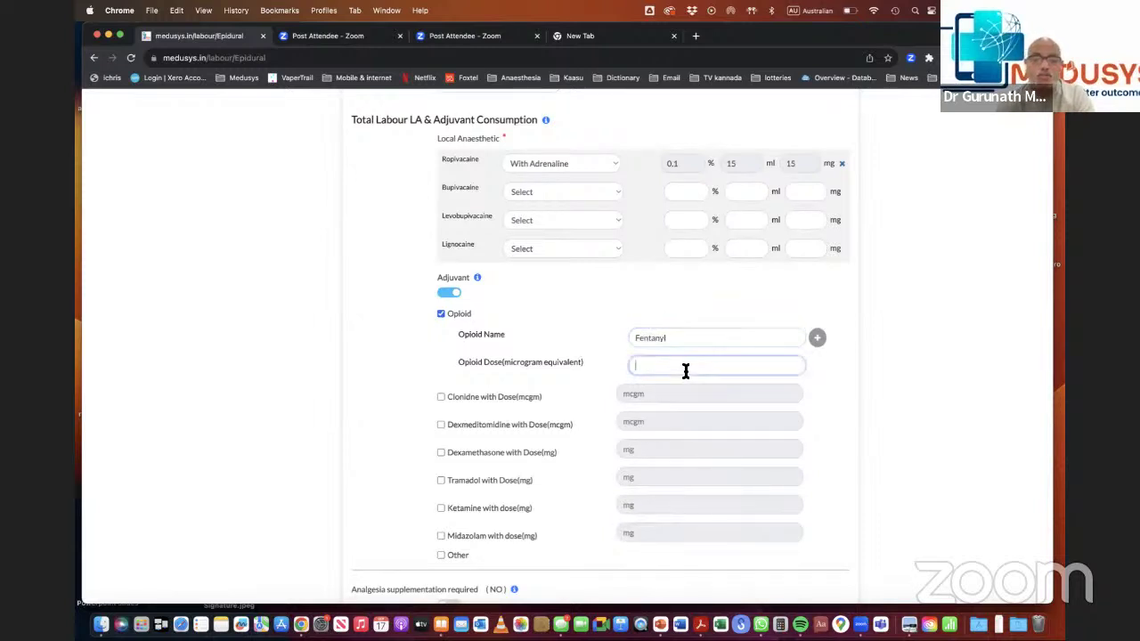
pyautogui.write('10')
# Preview the options under Analgesia supplementation required and Technical complications, returning each to NO.
pyautogui.scroll(-1, 959, 449)
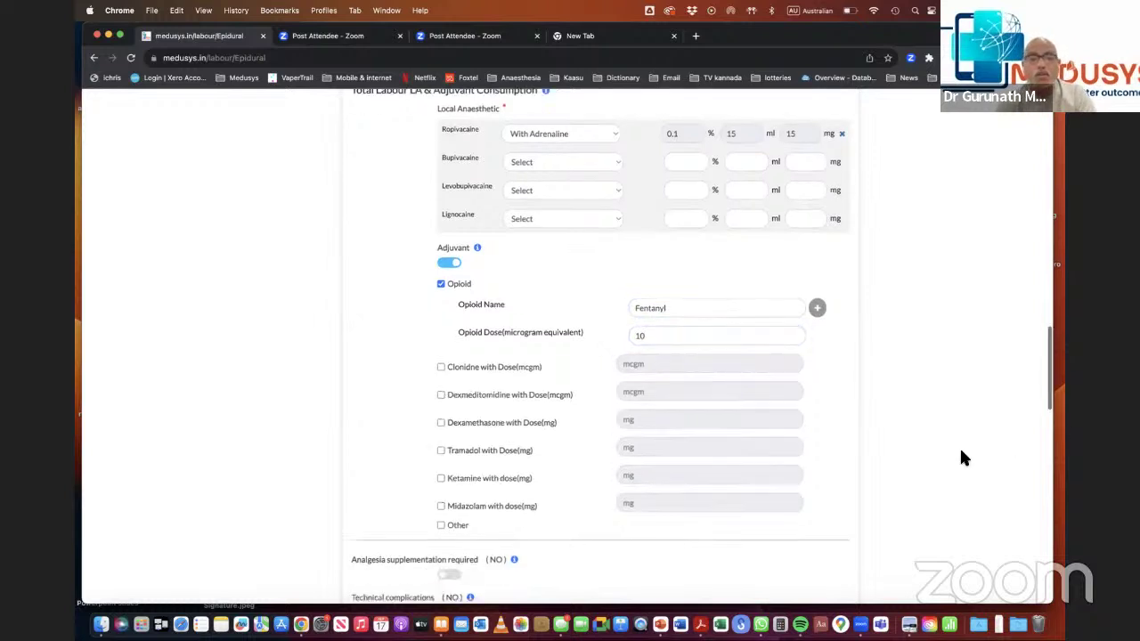
pyautogui.scroll(-4, 958, 446)
pyautogui.scroll(-4, 498, 426)
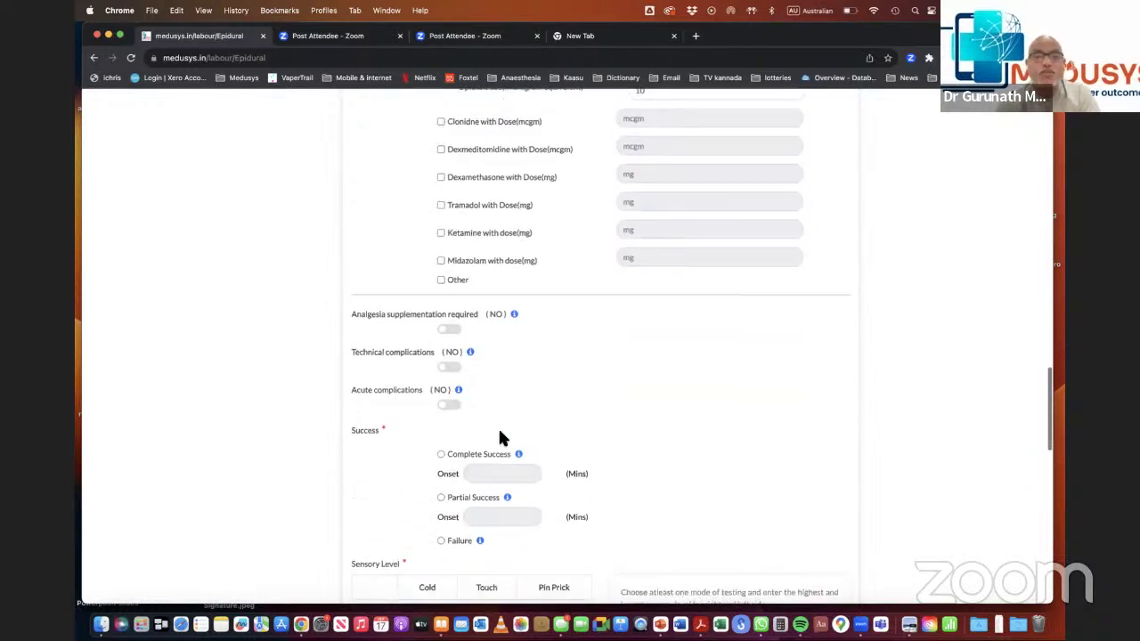
pyautogui.click(453, 328)
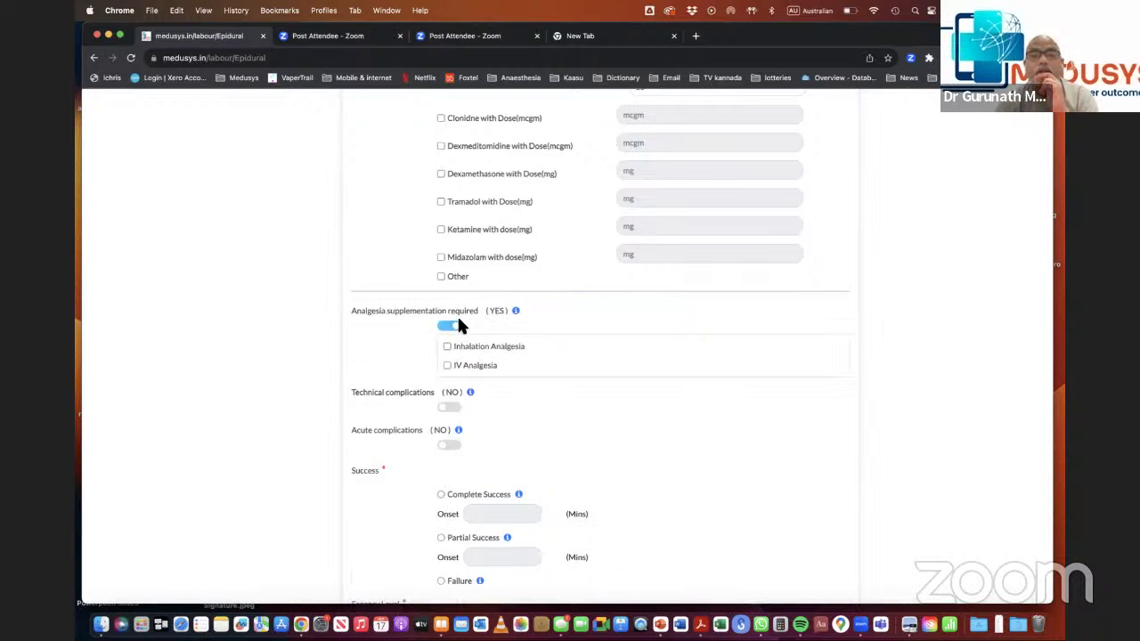
pyautogui.click(450, 326)
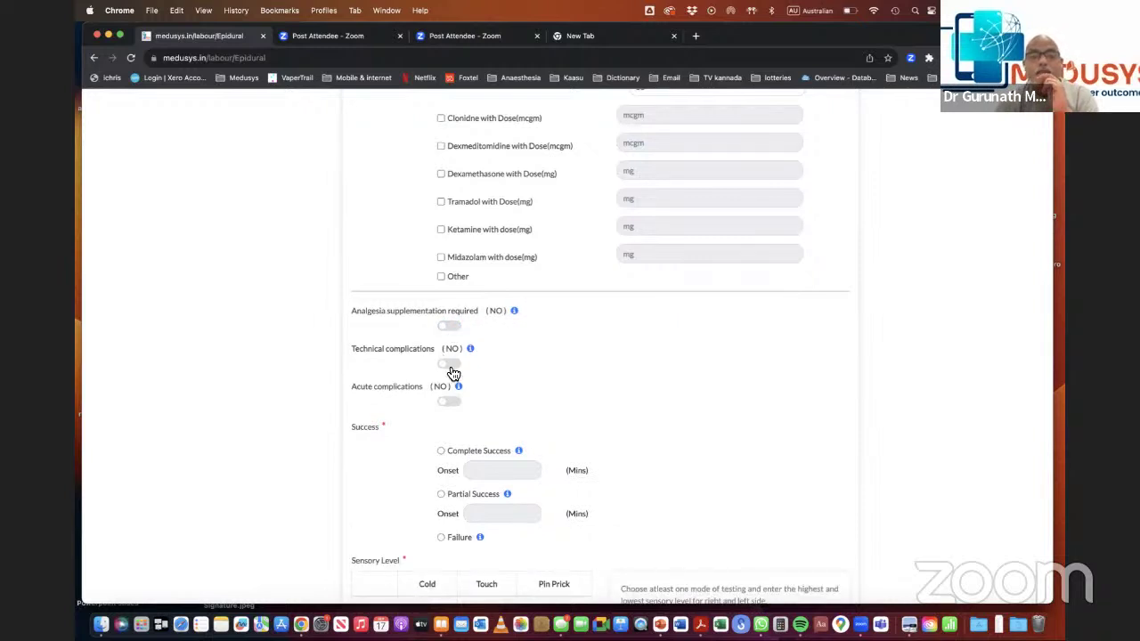
pyautogui.click(451, 365)
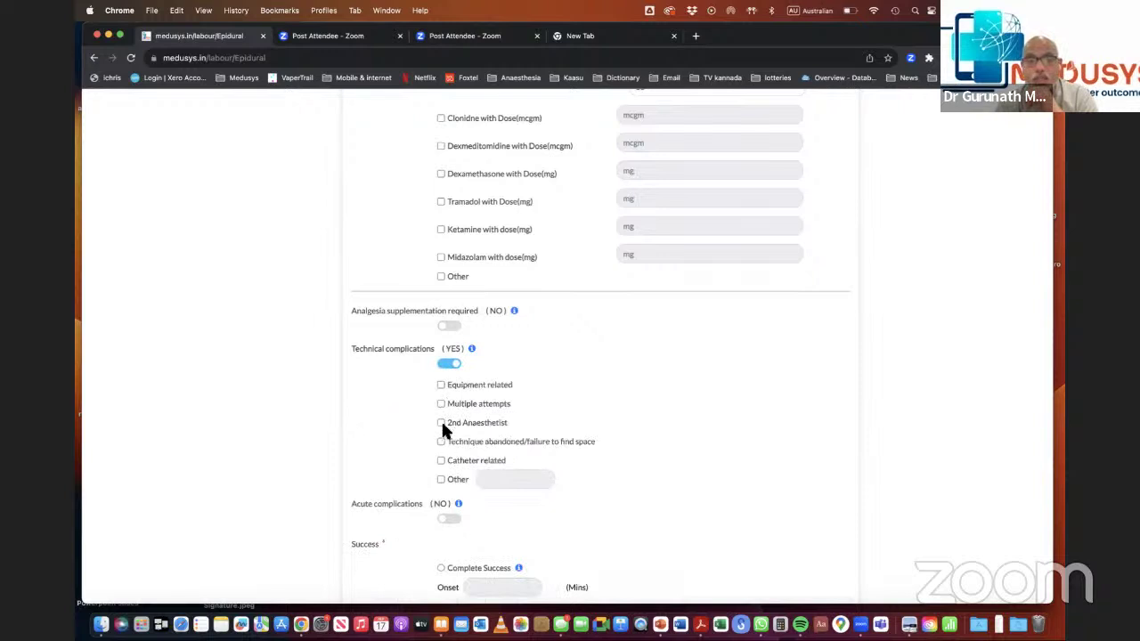
pyautogui.click(450, 365)
# Return Technical complications to NO, then preview the Acute complications options and set that back to NO as well.
pyautogui.click(451, 403)
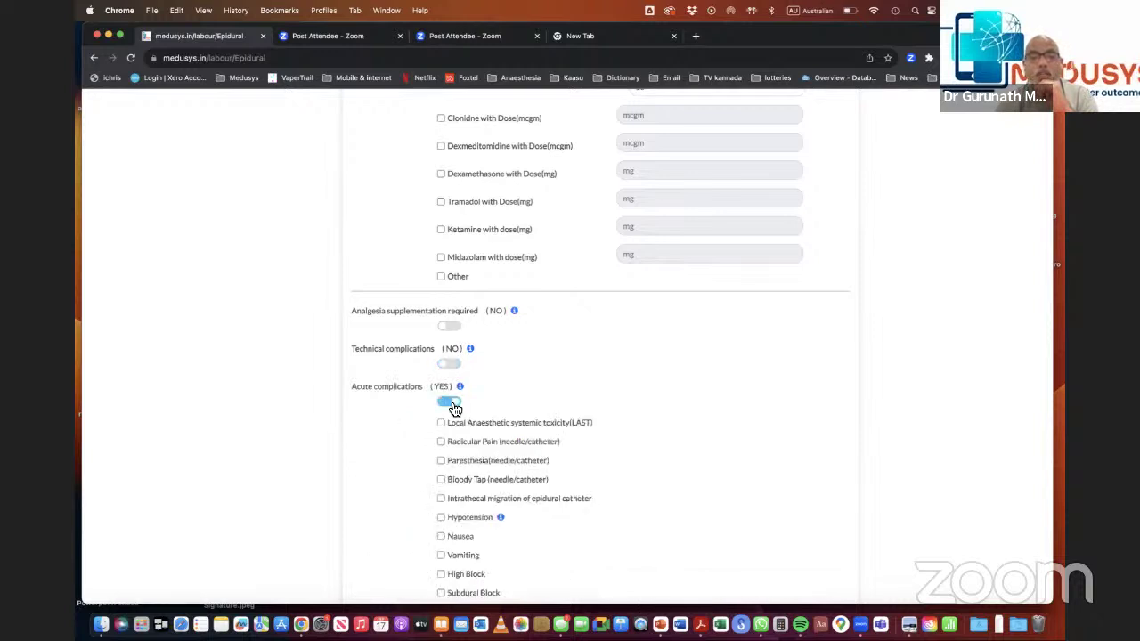
pyautogui.scroll(-5, 452, 405)
pyautogui.scroll(3, 452, 374)
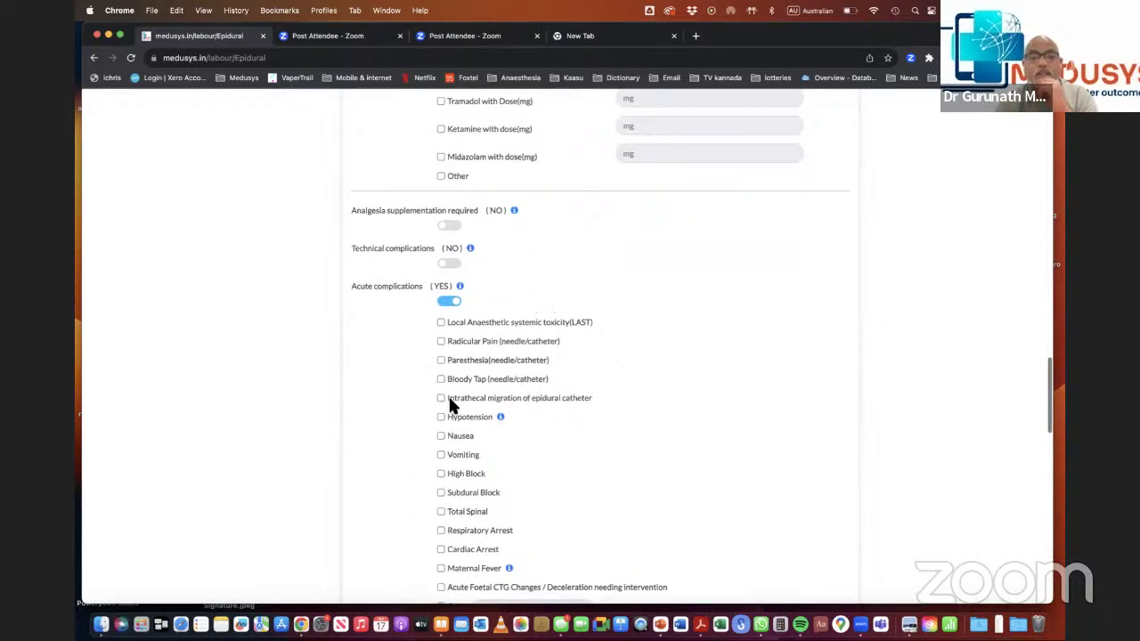
pyautogui.click(449, 302)
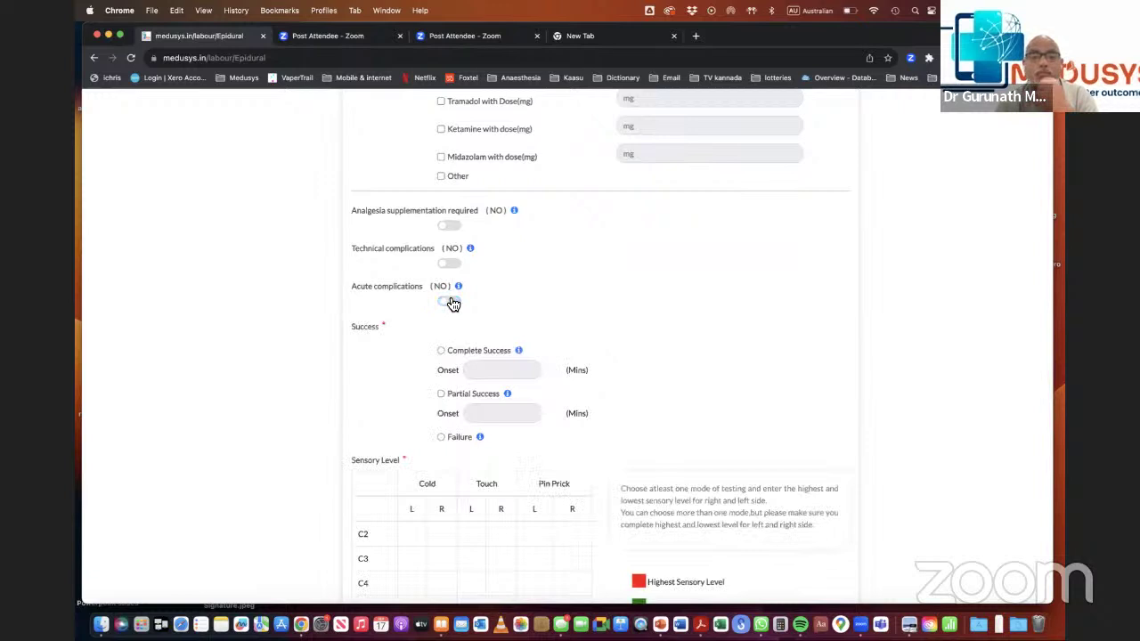
# Record the epidural's outcome as Complete Success with an onset of 10 minutes.
pyautogui.scroll(-1, 447, 303)
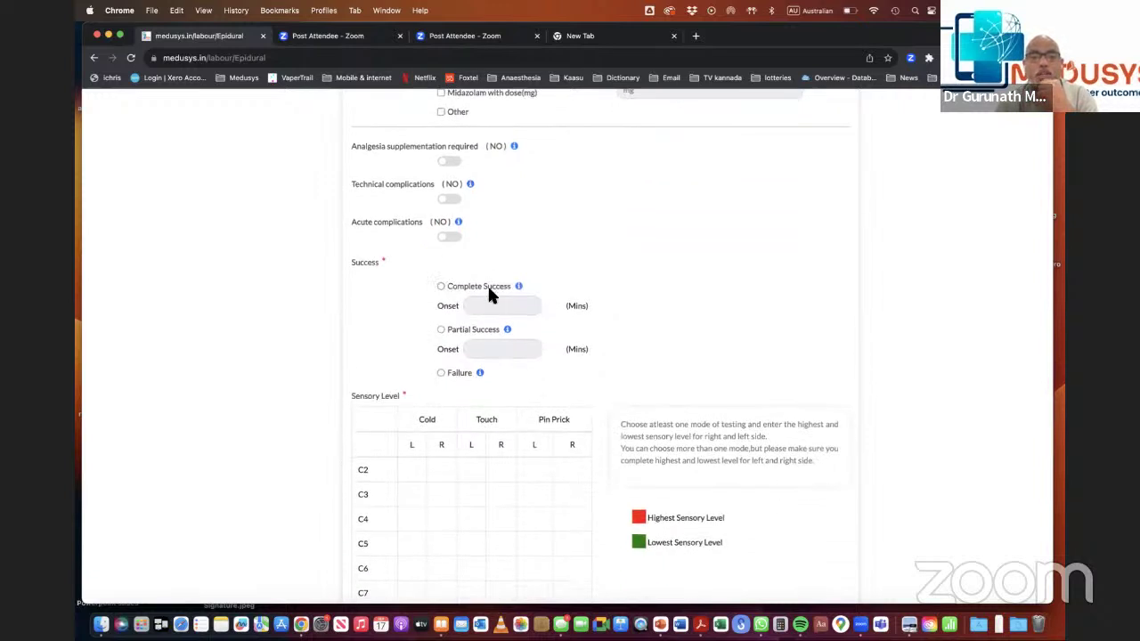
pyautogui.moveTo(518, 284)
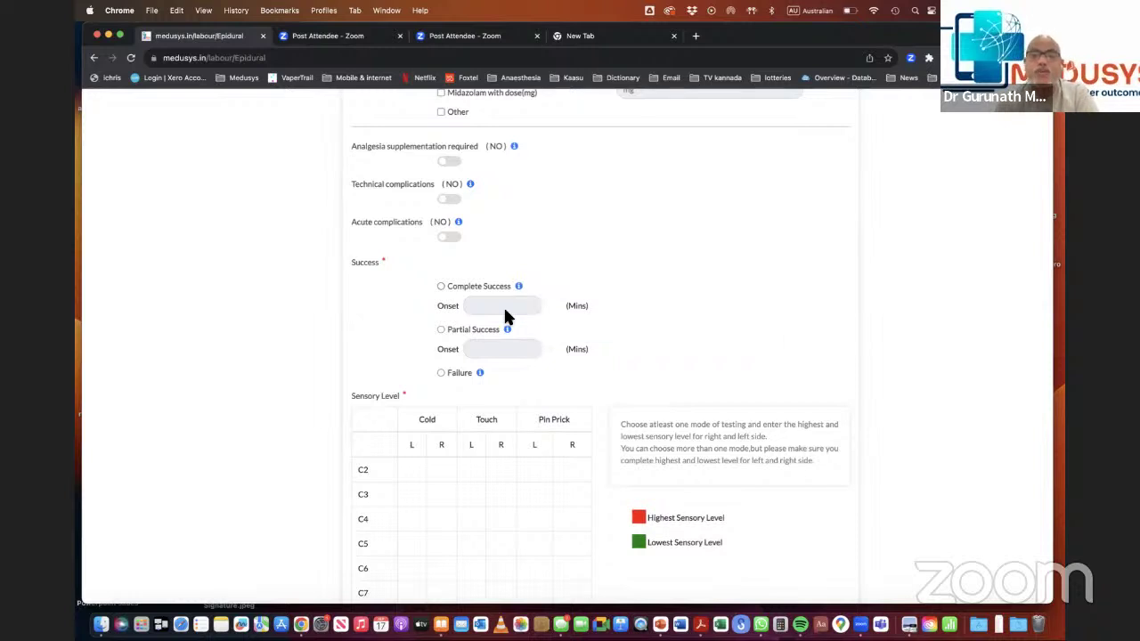
pyautogui.scroll(-2, 544, 312)
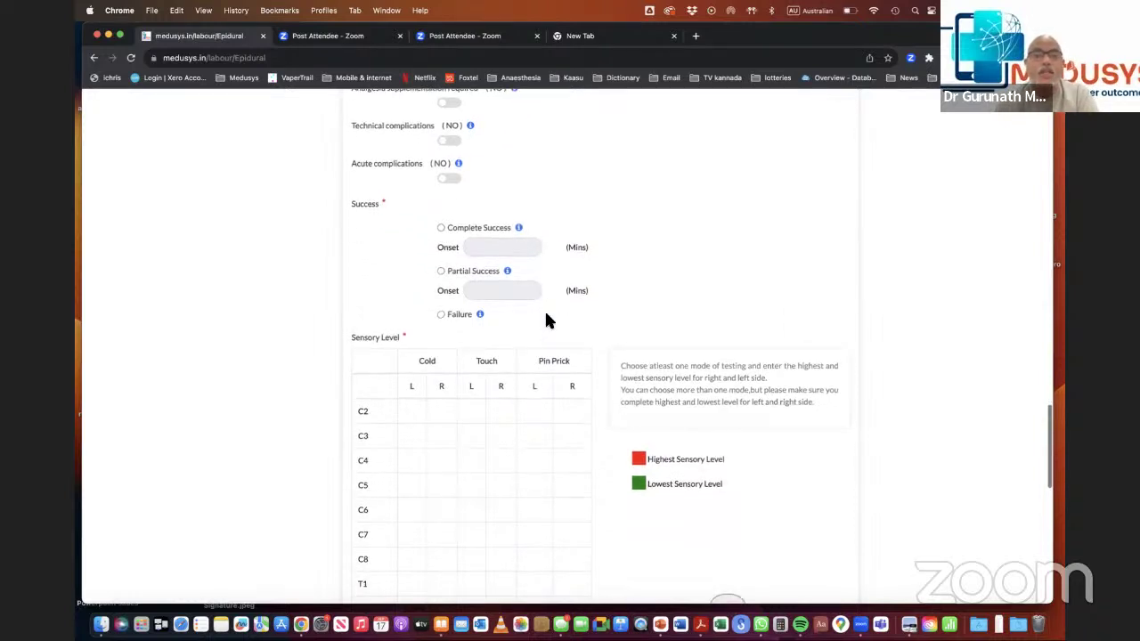
pyautogui.click(440, 227)
pyautogui.click(476, 250)
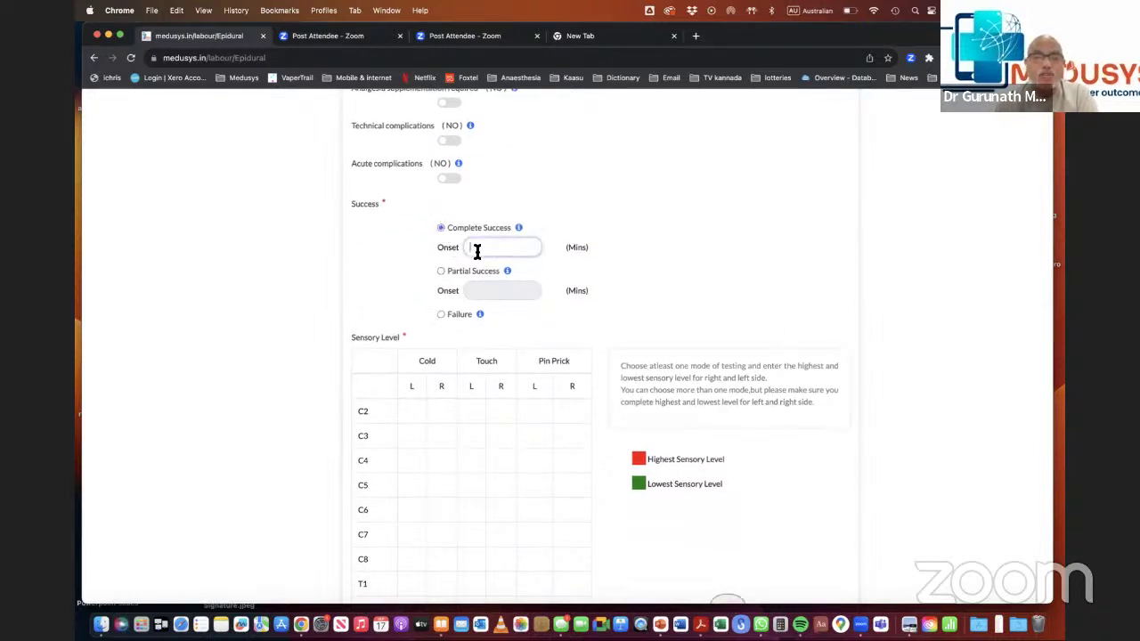
pyautogui.write('20')
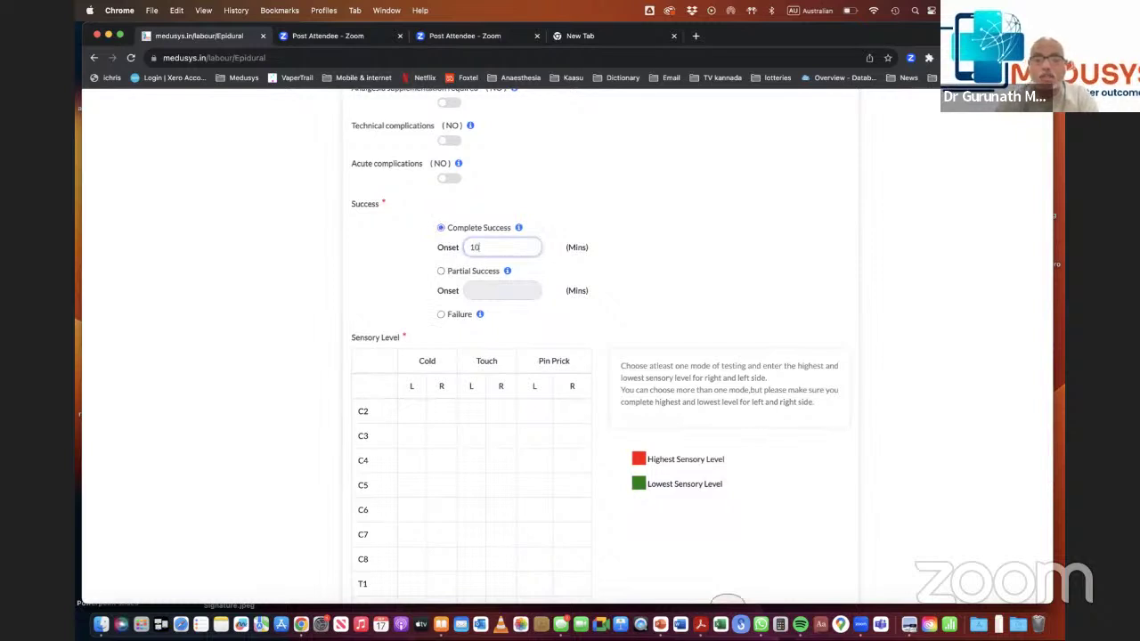
# Mark the left-side Cold sensory levels, with T7 as the highest and S1 as the lowest.
pyautogui.scroll(-5, 238, 258)
pyautogui.scroll(-3, 393, 385)
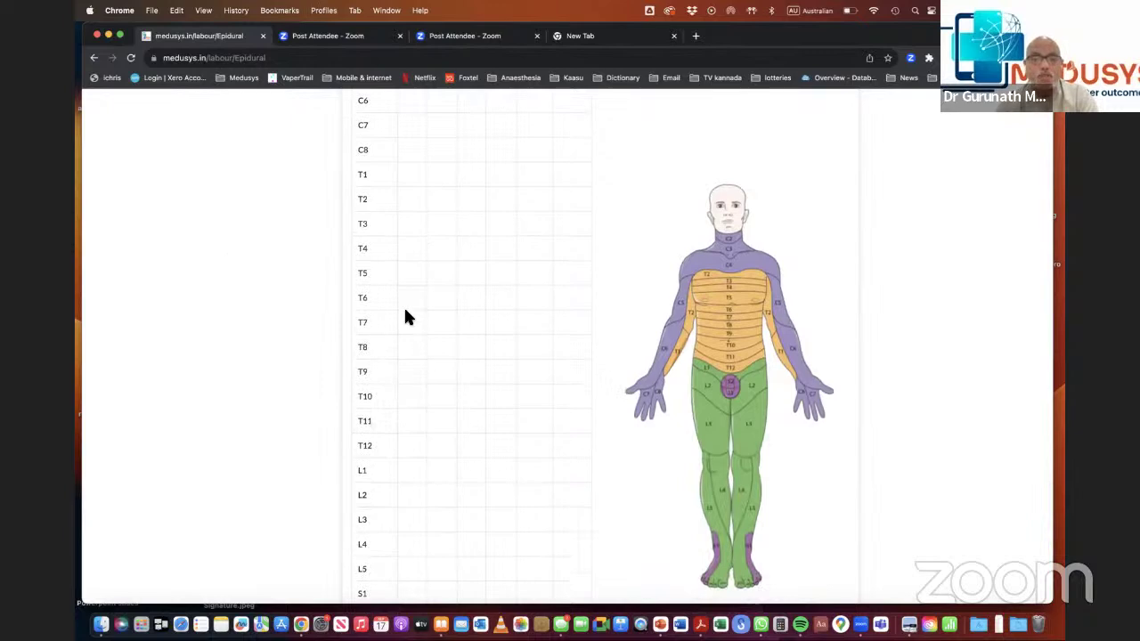
pyautogui.click(405, 317)
pyautogui.click(535, 155)
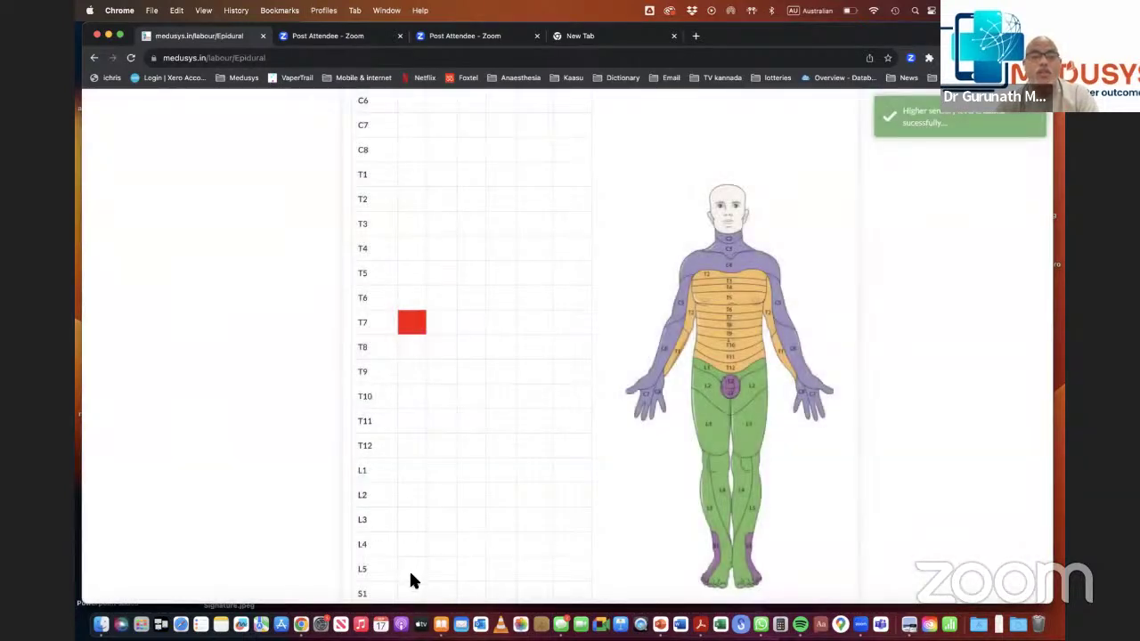
pyautogui.scroll(-2, 411, 580)
pyautogui.click(406, 498)
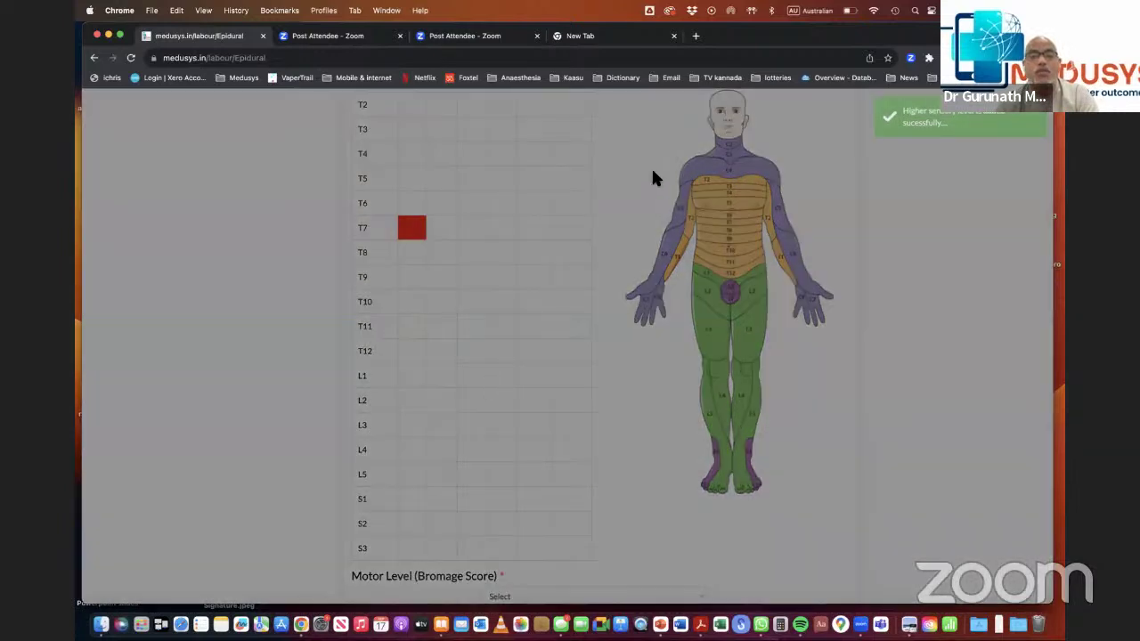
pyautogui.click(597, 162)
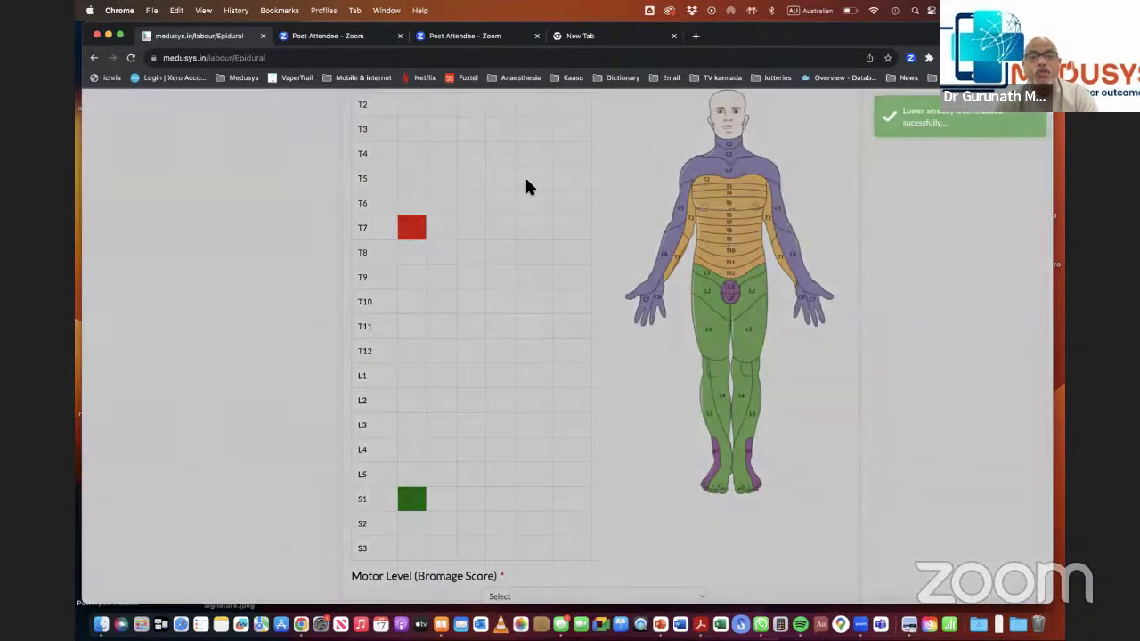
# Mark the right-side Cold sensory levels, with T7 as the highest and L4 as the lowest.
pyautogui.click(534, 154)
pyautogui.click(439, 455)
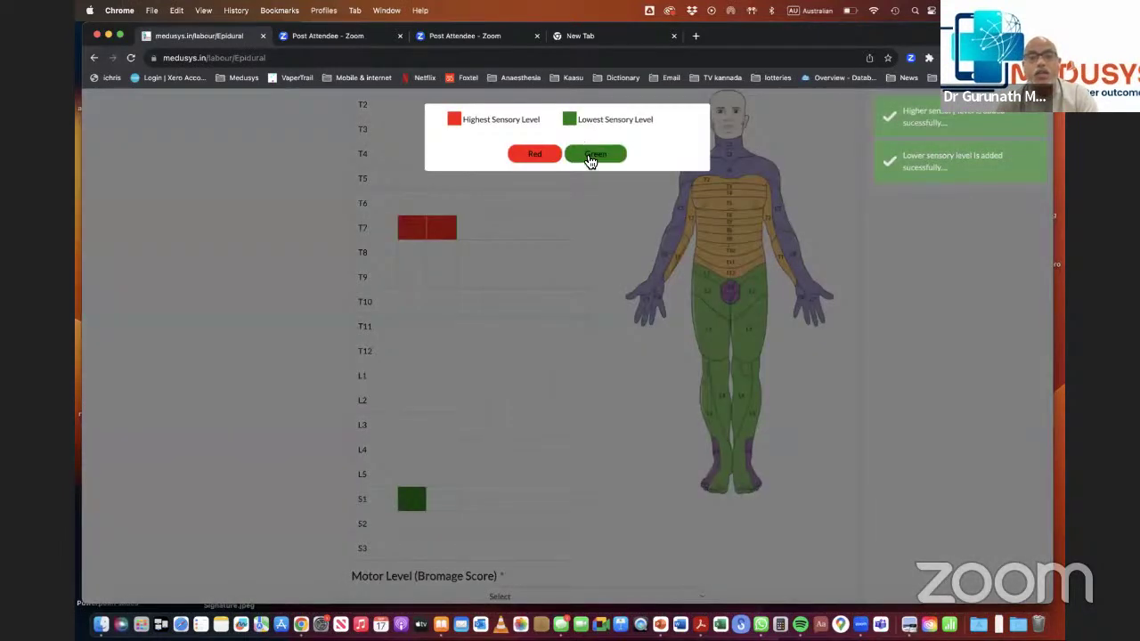
pyautogui.click(590, 157)
# Set the Motor Level (Bromage Score) to 2 (Unable to flex Knees, but with free movement of feet) and save the Epidural form.
pyautogui.scroll(-5, 588, 312)
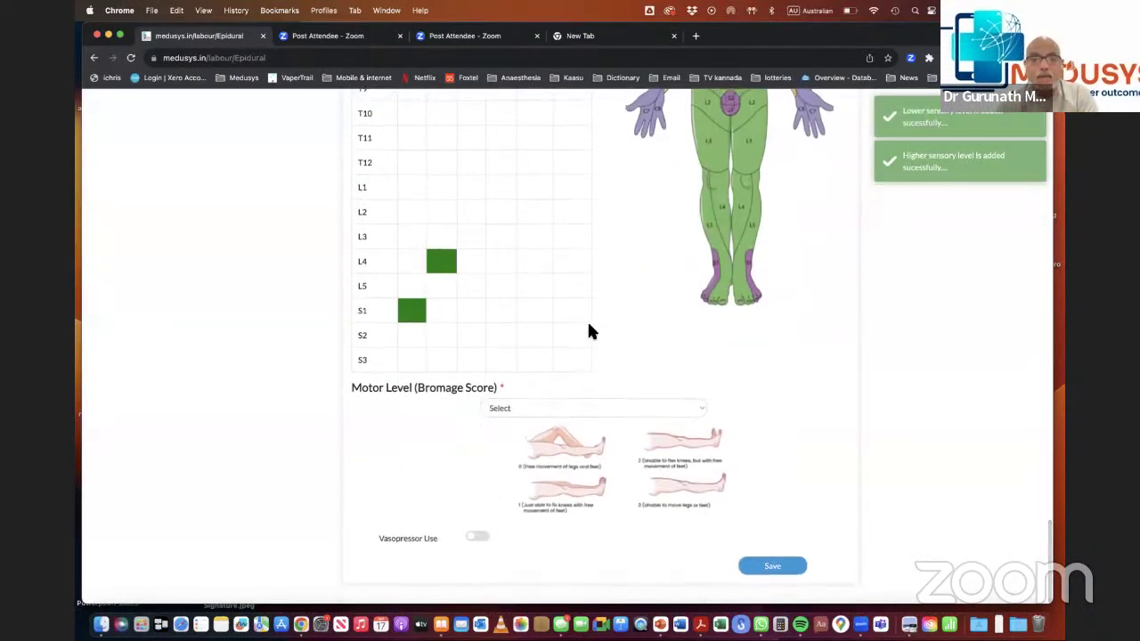
pyautogui.click(549, 407)
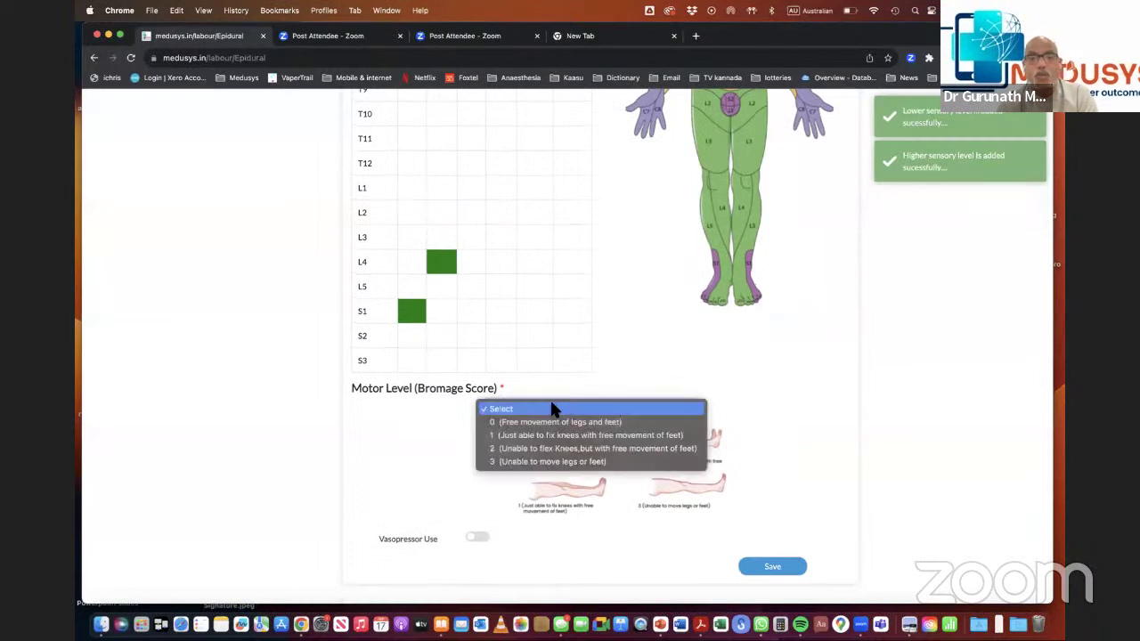
pyautogui.click(548, 448)
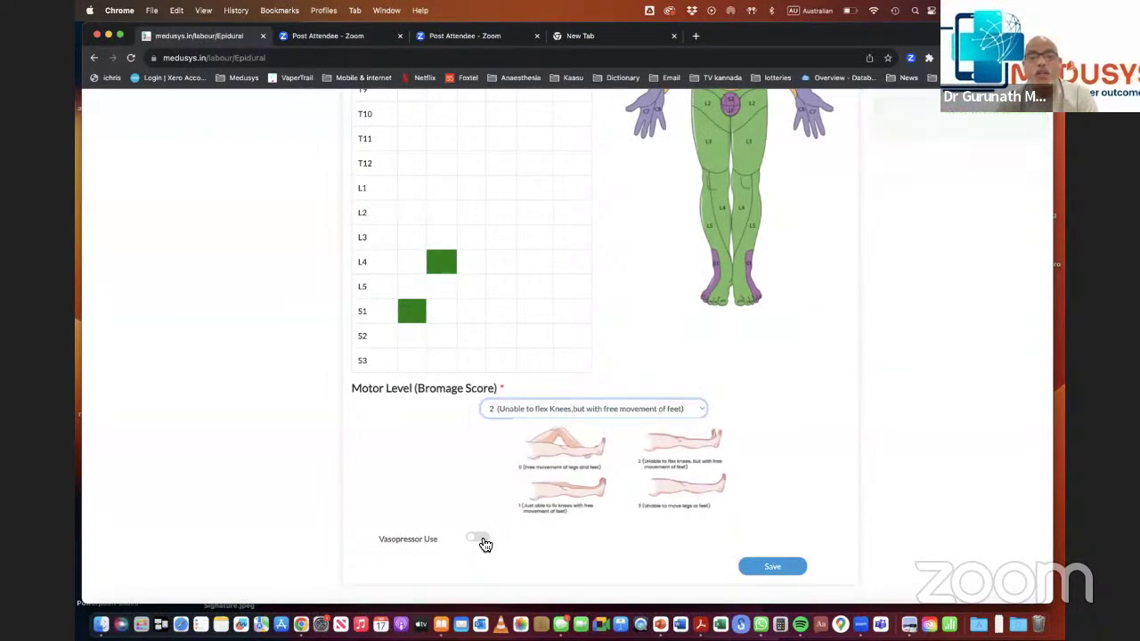
pyautogui.click(800, 571)
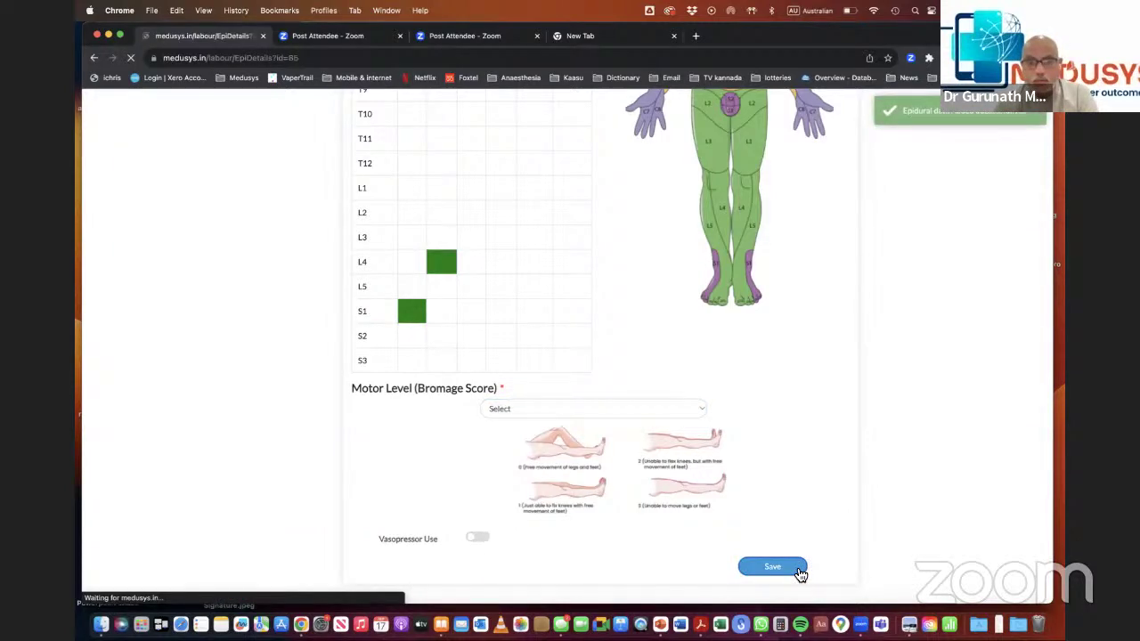
# Review the saved Epidural record, including its technical and acute complications sections.
pyautogui.scroll(-15, 869, 472)
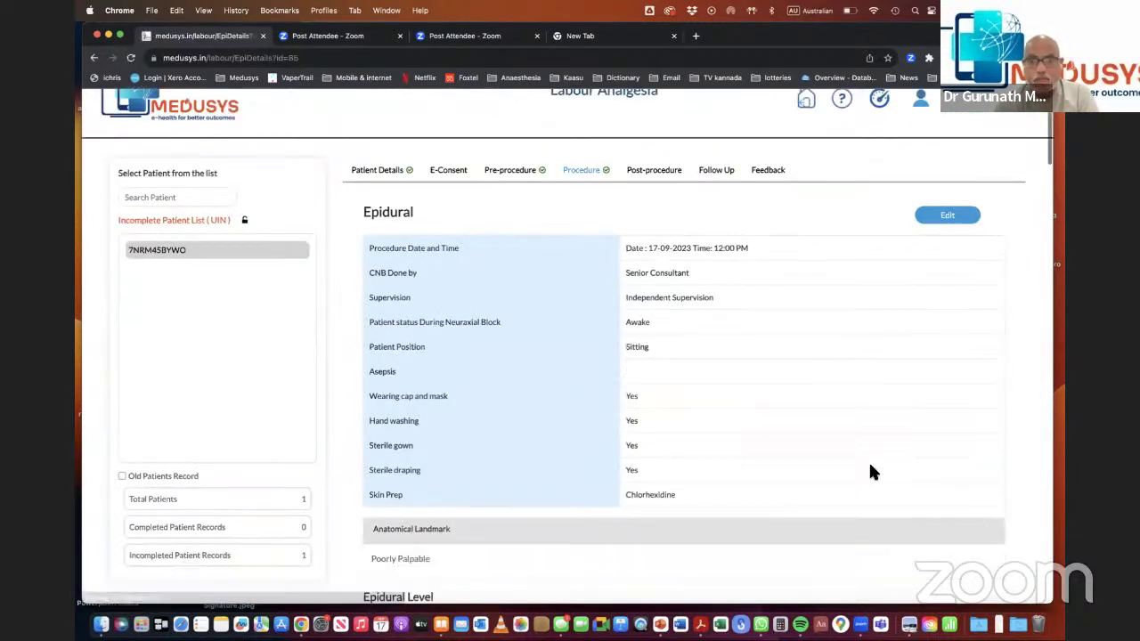
pyautogui.scroll(-8, 868, 460)
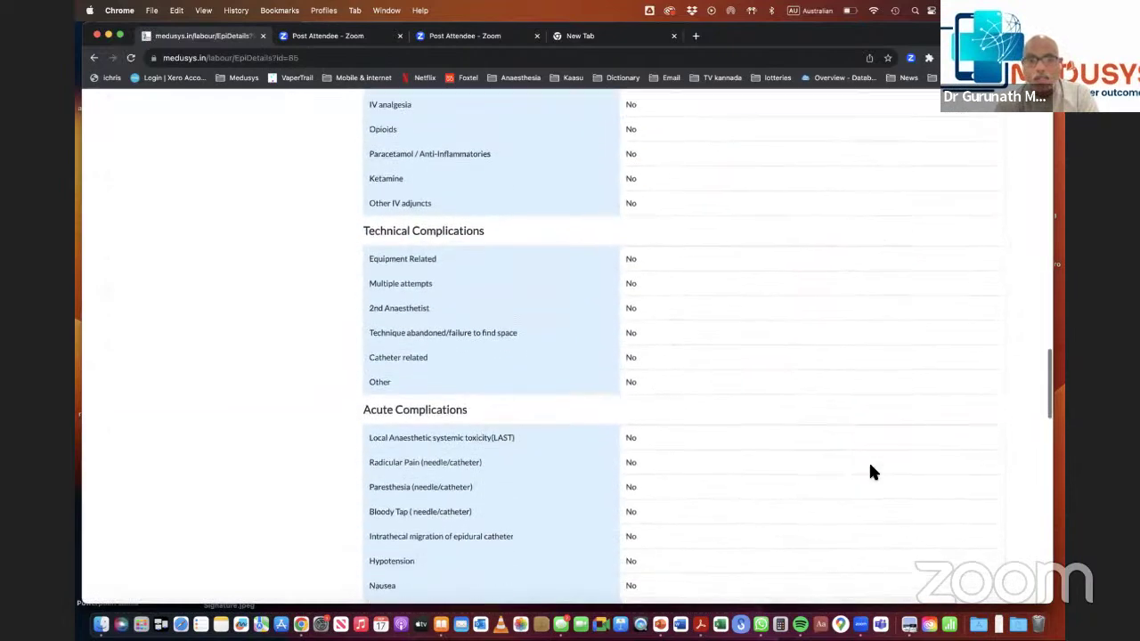
pyautogui.scroll(20, 868, 460)
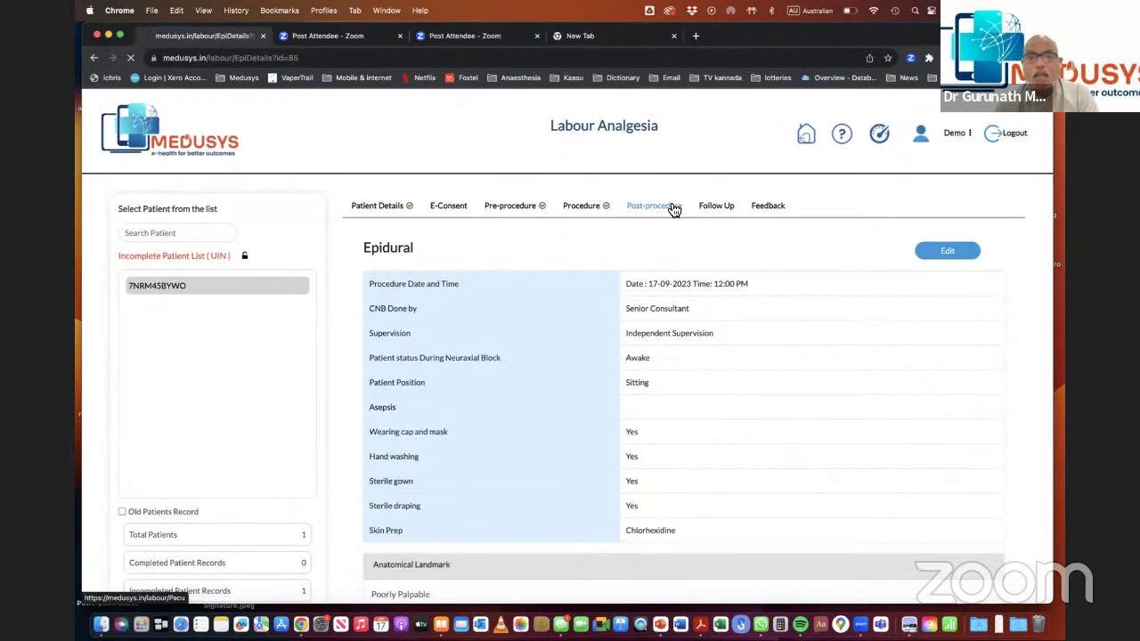
# Open the patient's Post-procedure form and look through its fields, from labour duration to vasopressor use.
pyautogui.click(669, 209)
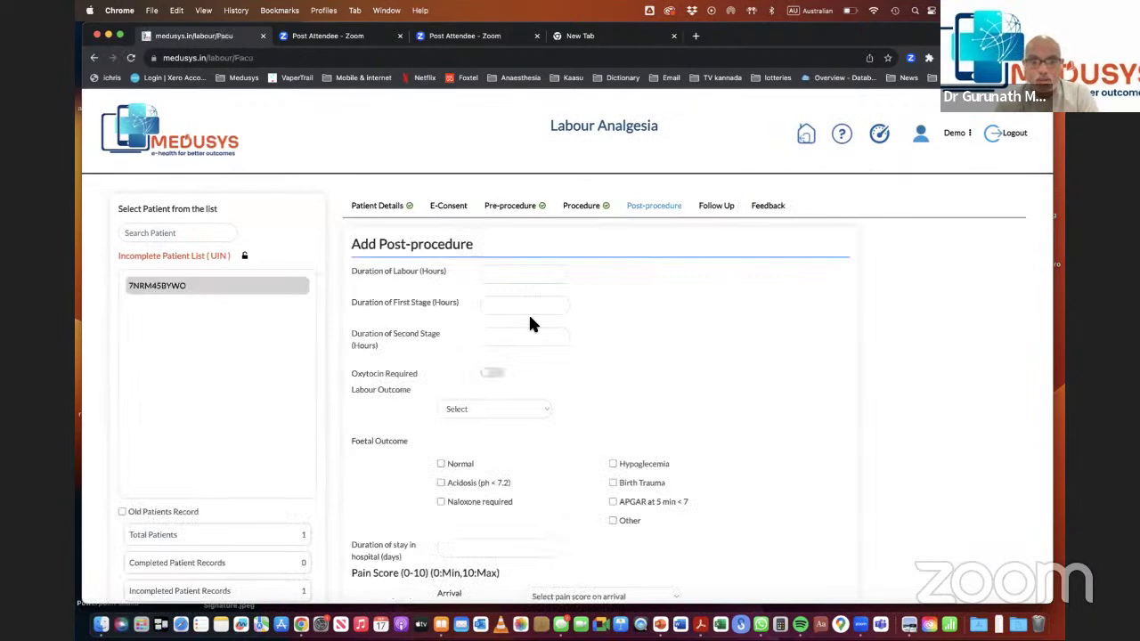
pyautogui.scroll(-1, 528, 312)
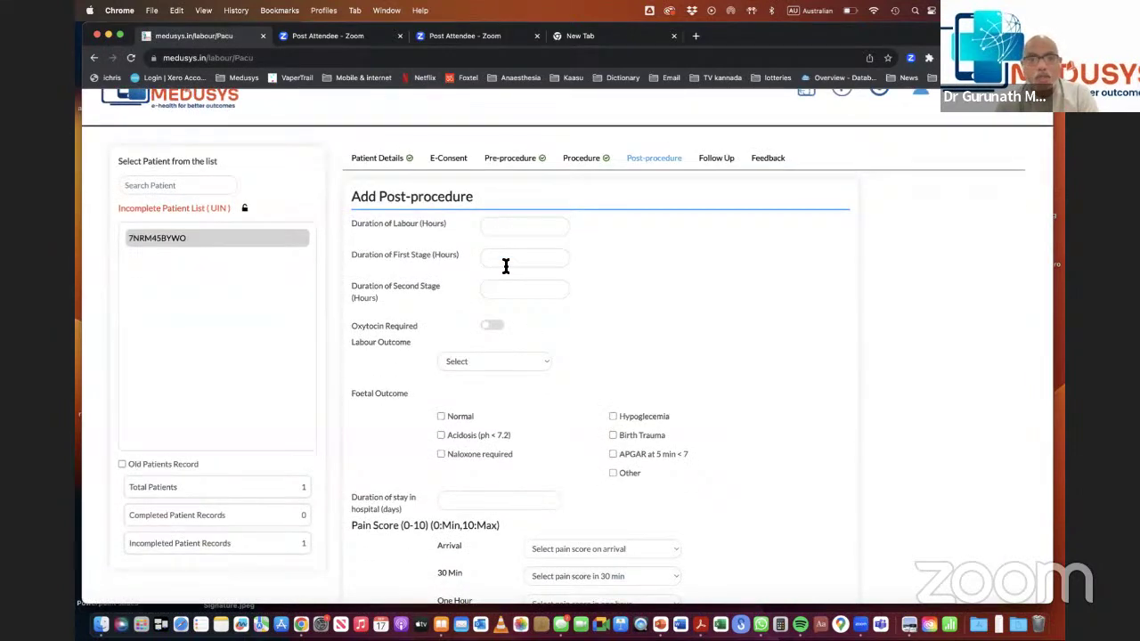
pyautogui.scroll(-3, 504, 265)
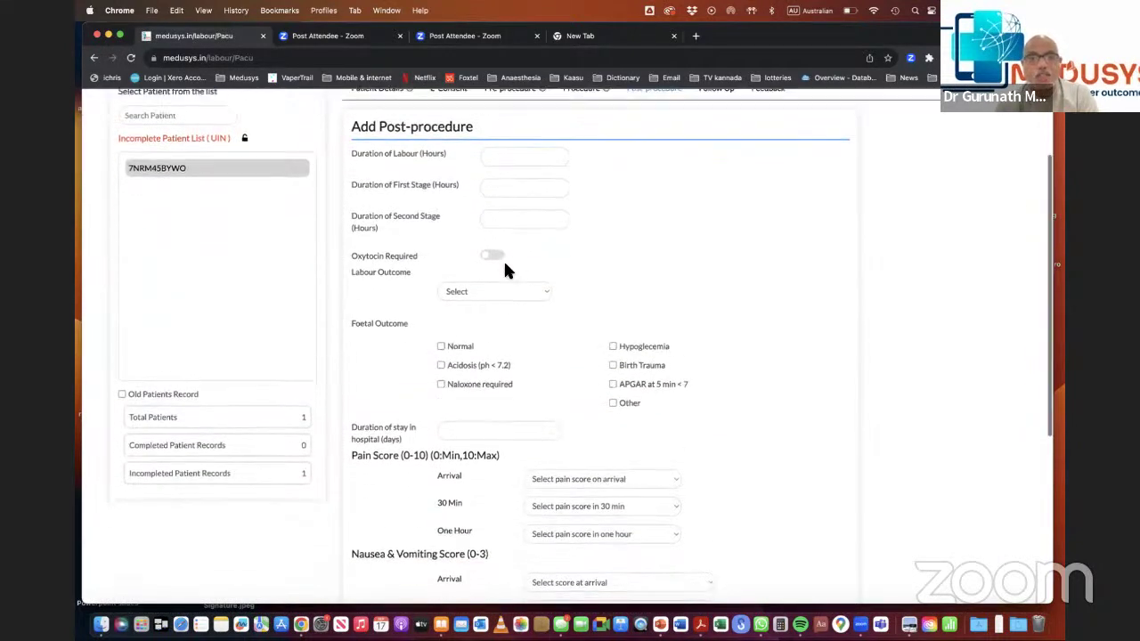
pyautogui.scroll(-1, 503, 265)
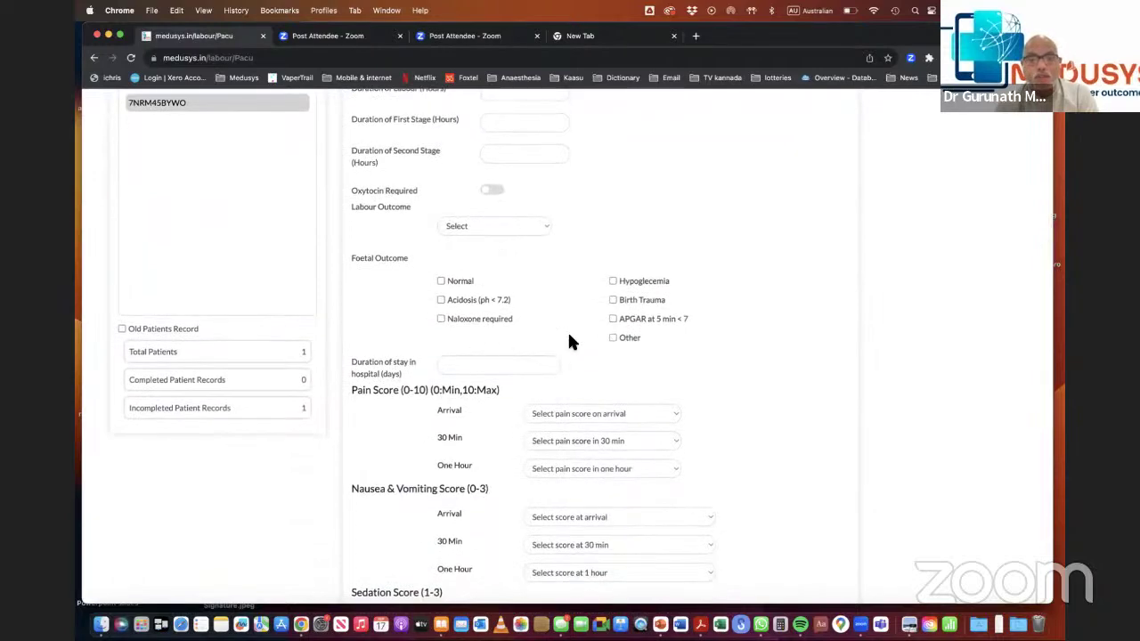
pyautogui.scroll(-2, 567, 343)
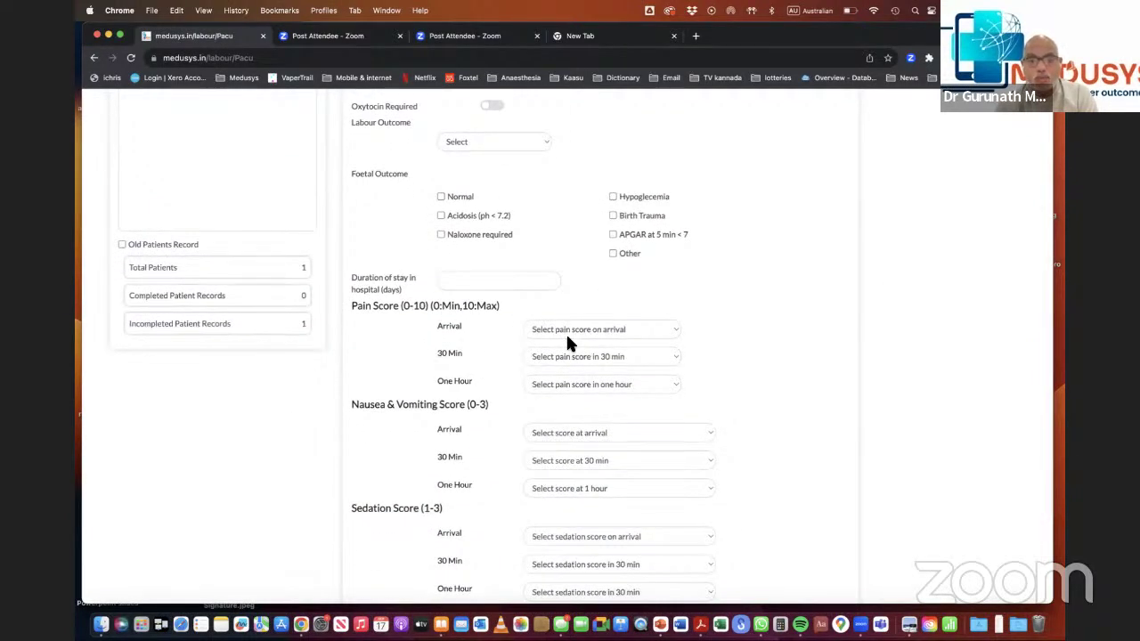
pyautogui.scroll(-2, 567, 343)
pyautogui.scroll(-2, 567, 343)
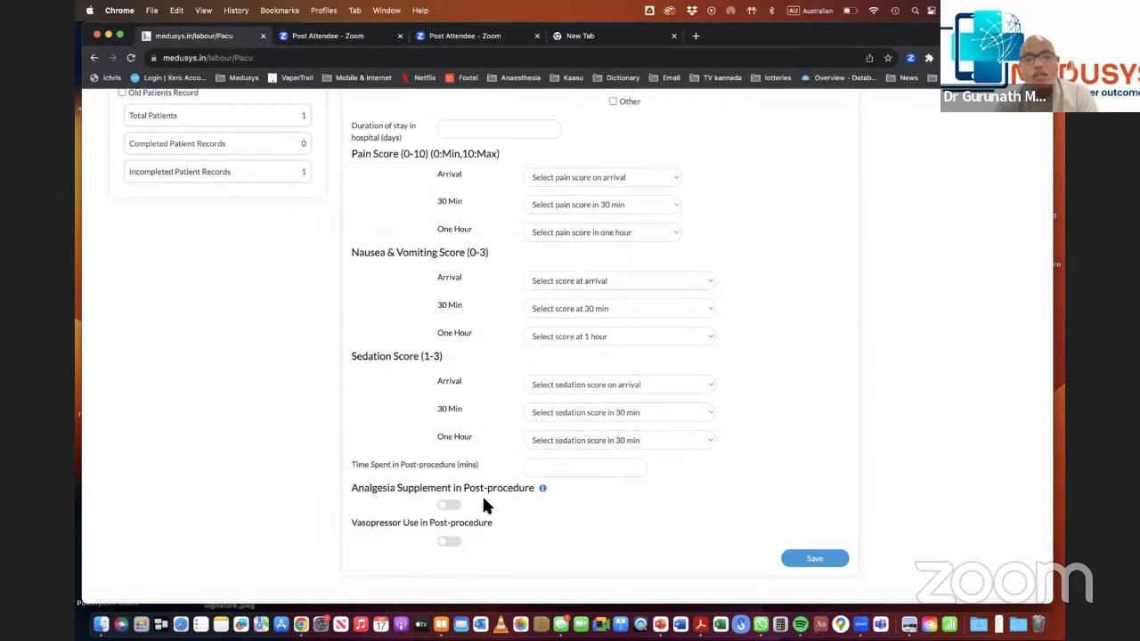
pyautogui.scroll(8, 483, 504)
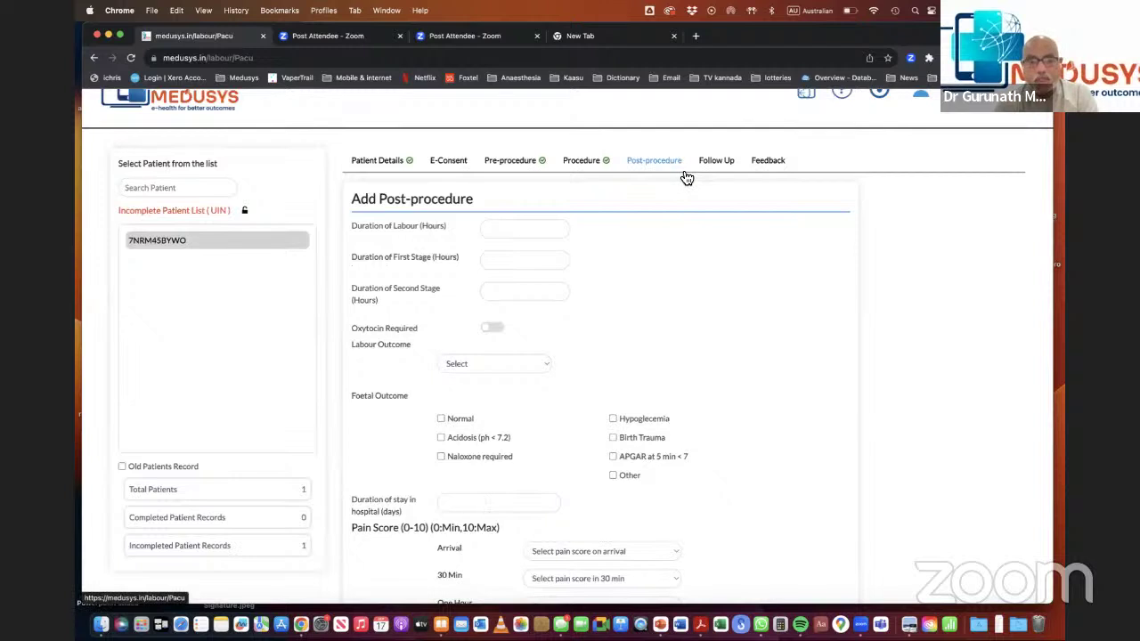
# Enter a labour duration of 6 hours, with 3 hours for the first stage and 3 hours for the second.
pyautogui.click(523, 231)
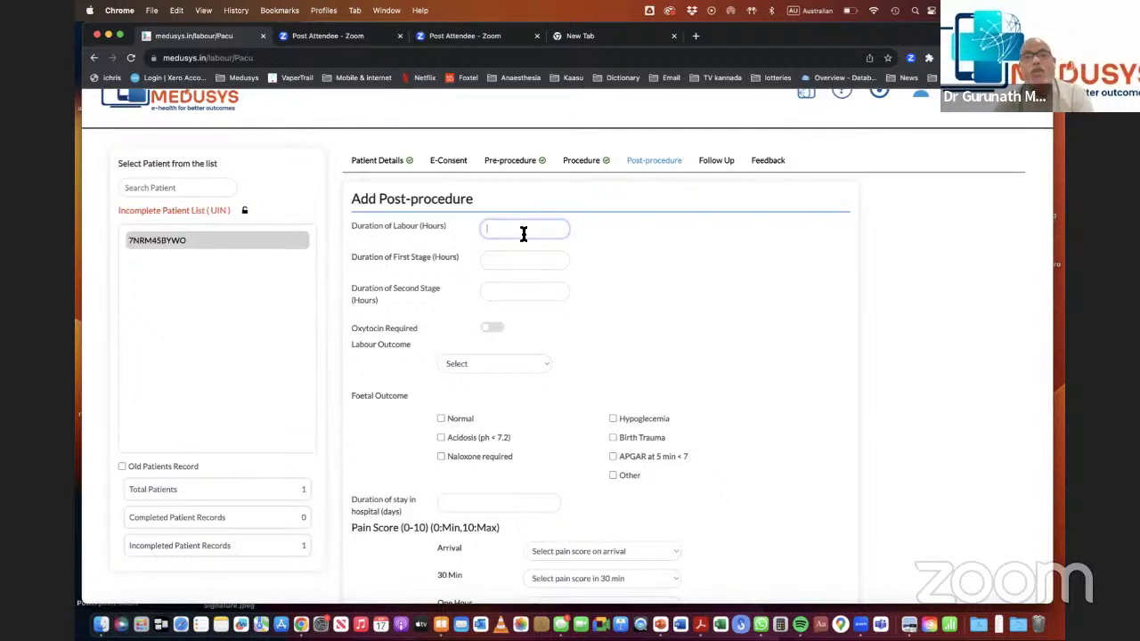
pyautogui.write('6')
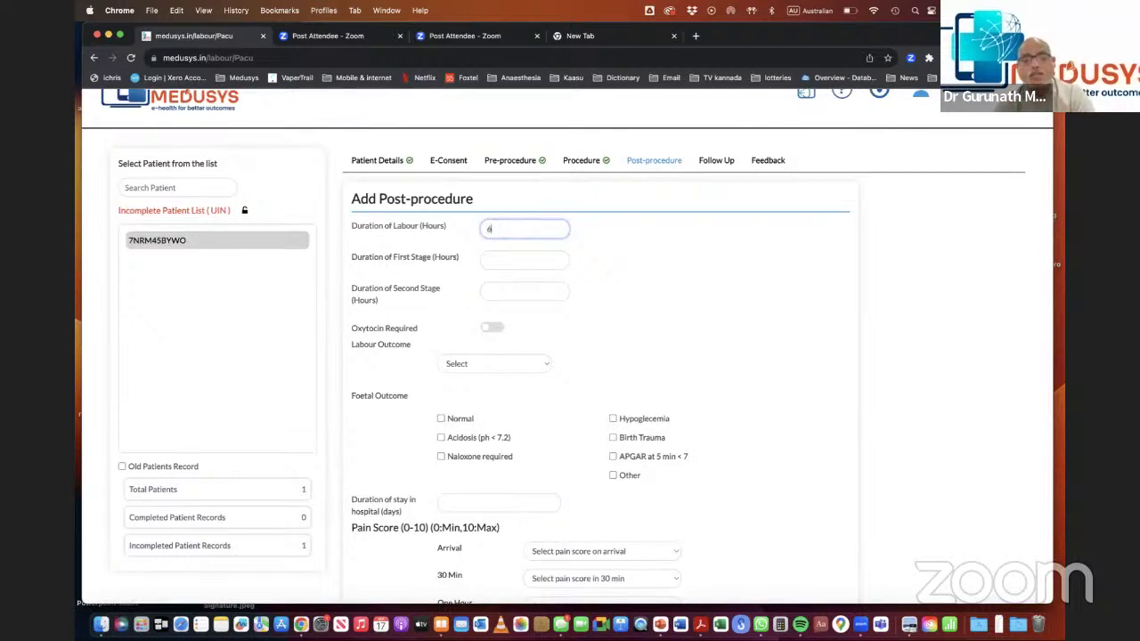
pyautogui.click(522, 268)
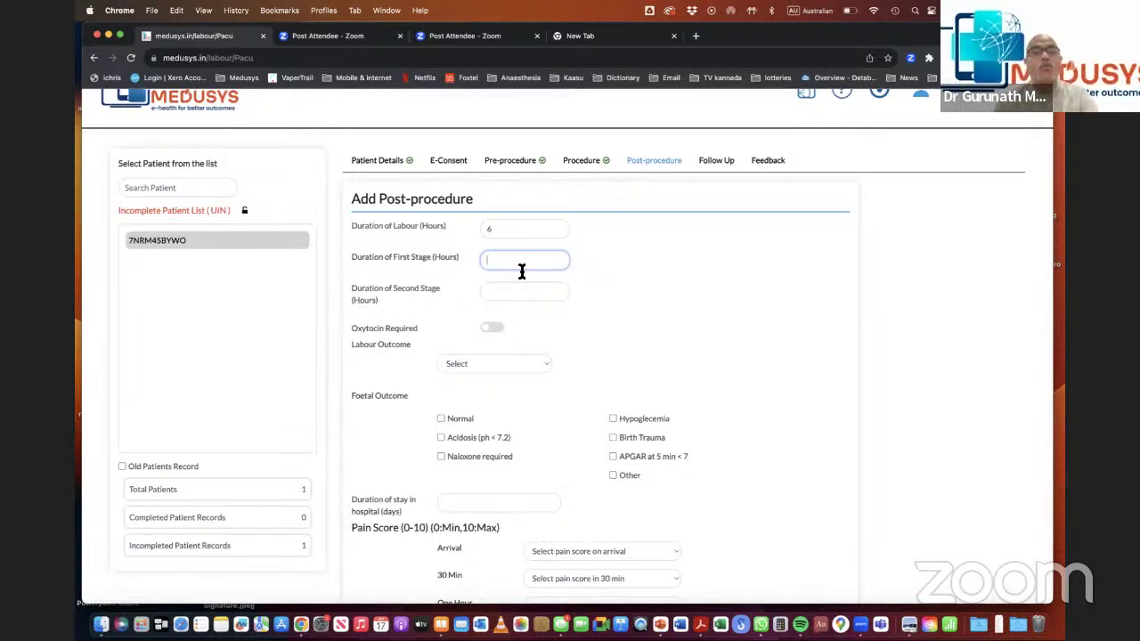
pyautogui.write('3')
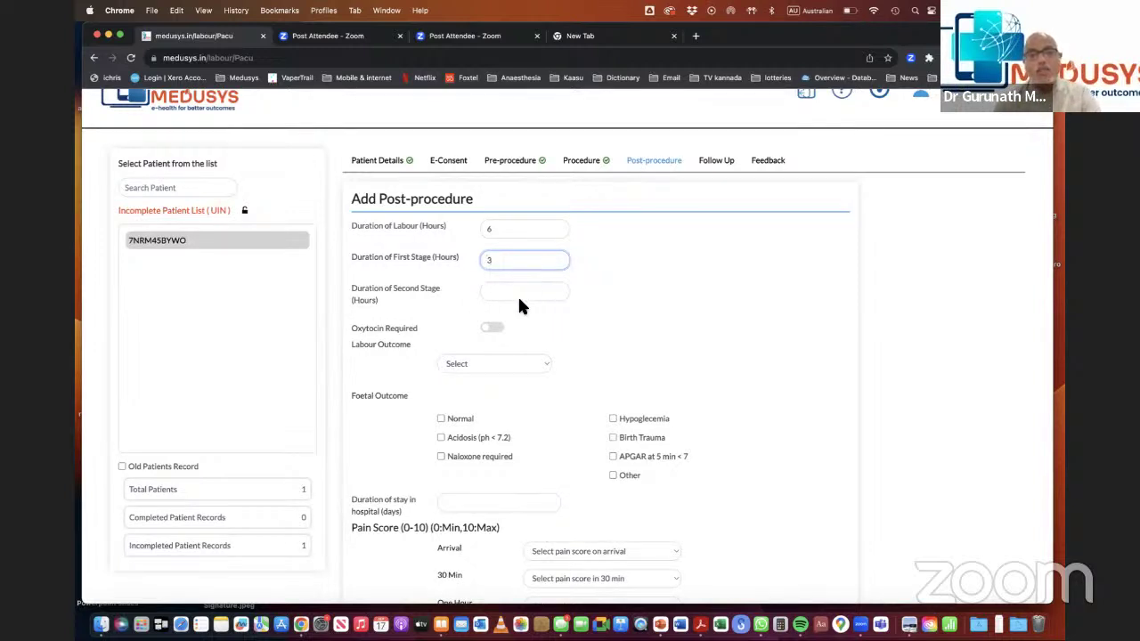
pyautogui.click(516, 300)
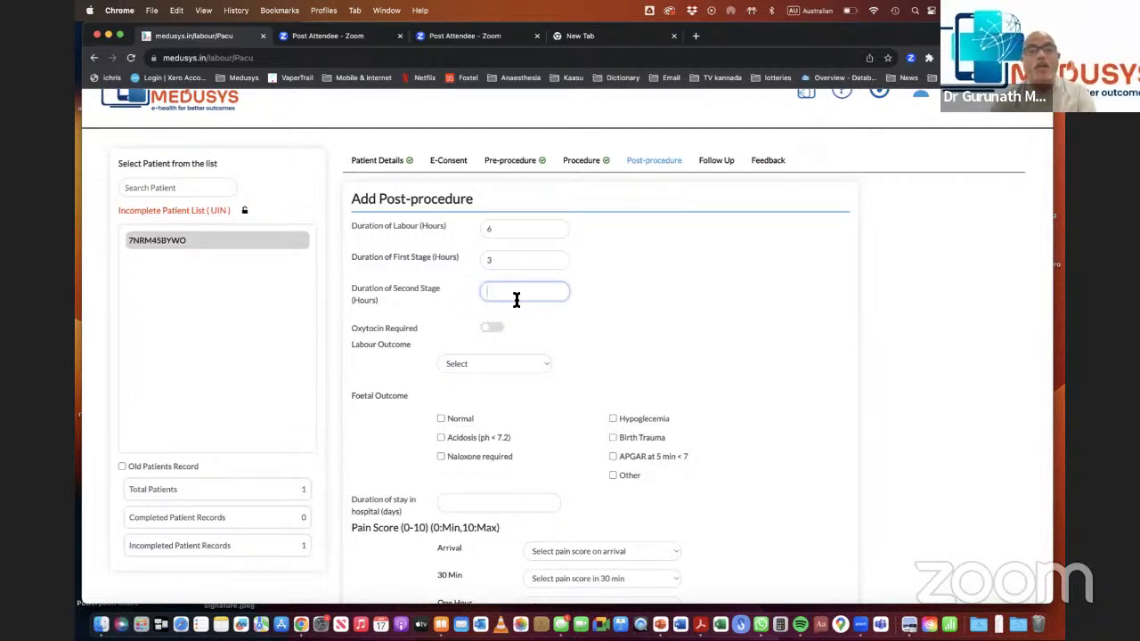
pyautogui.scroll(-1, 516, 300)
pyautogui.write('3')
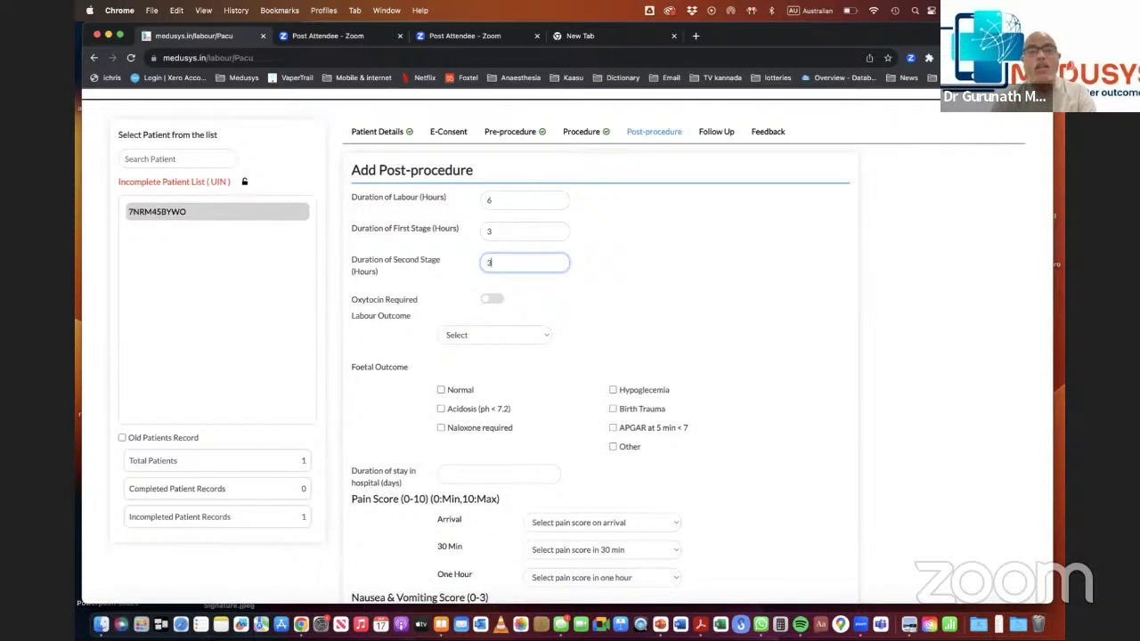
# Mark oxytocin as required and set the labour outcome to Vaginal Delivery with Instrumentation.
pyautogui.click(497, 304)
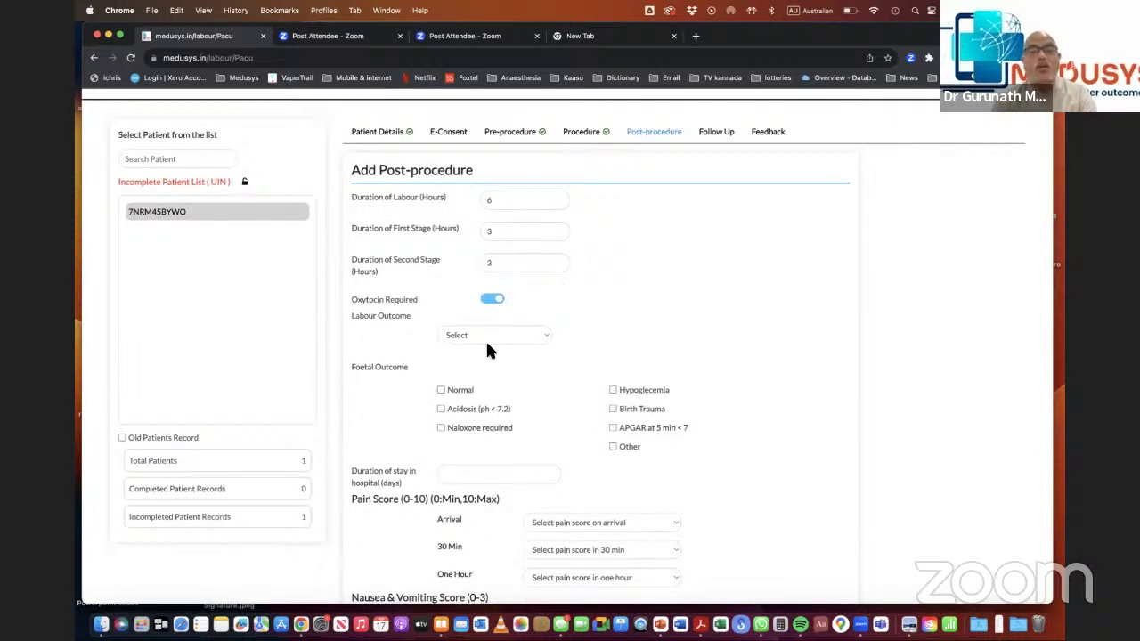
pyautogui.click(483, 338)
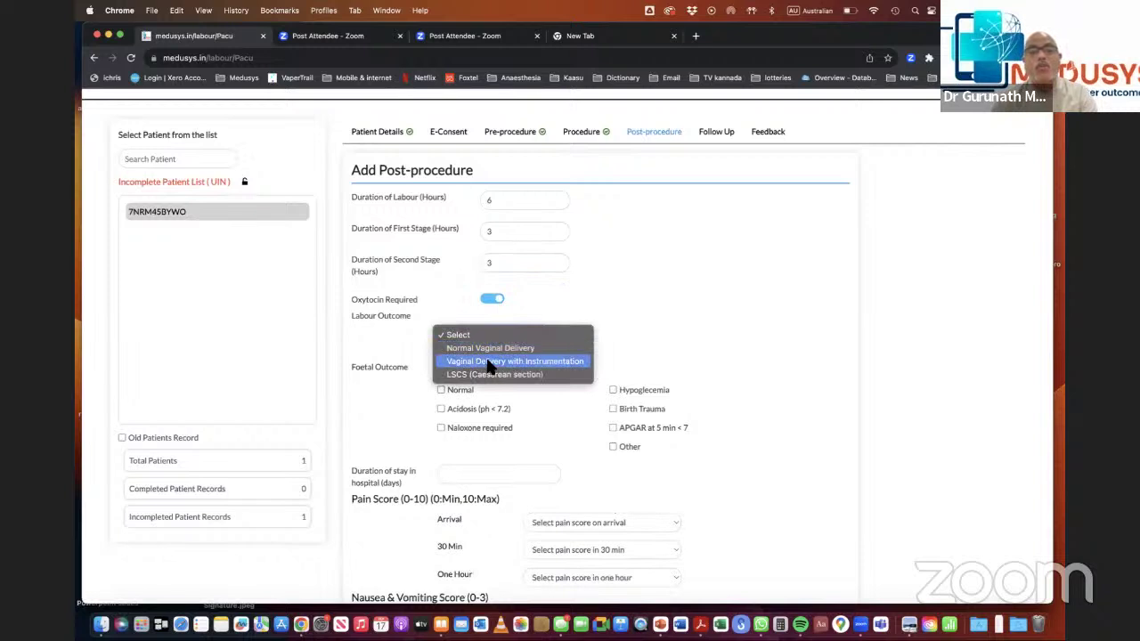
pyautogui.click(488, 365)
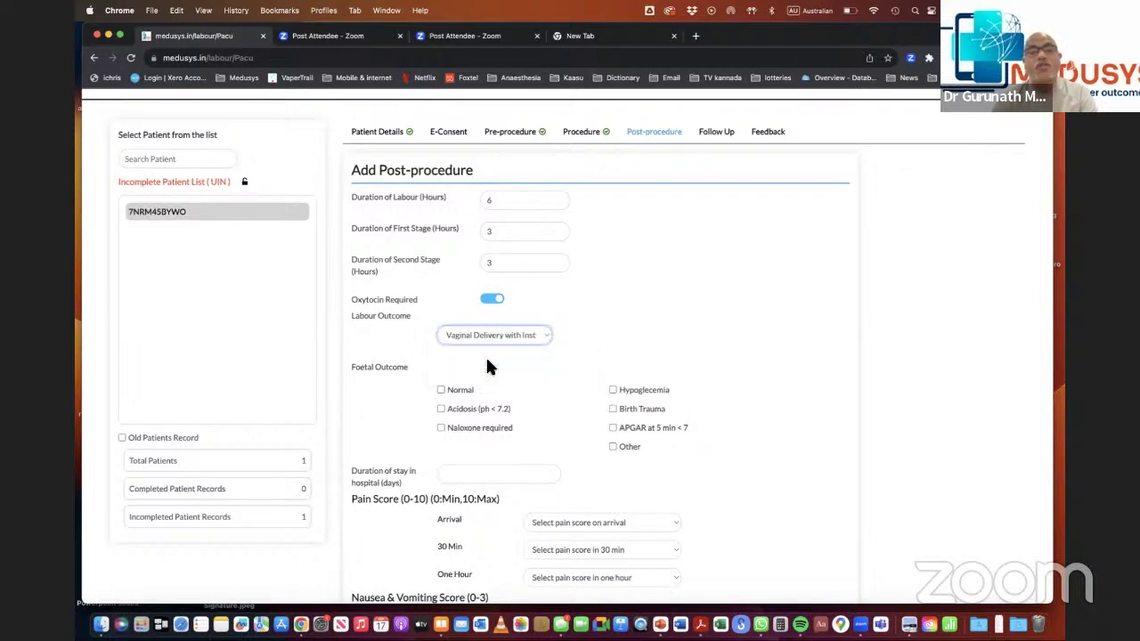
# Mark the foetal outcome as Normal and save the Post-procedure form.
pyautogui.scroll(-3, 485, 355)
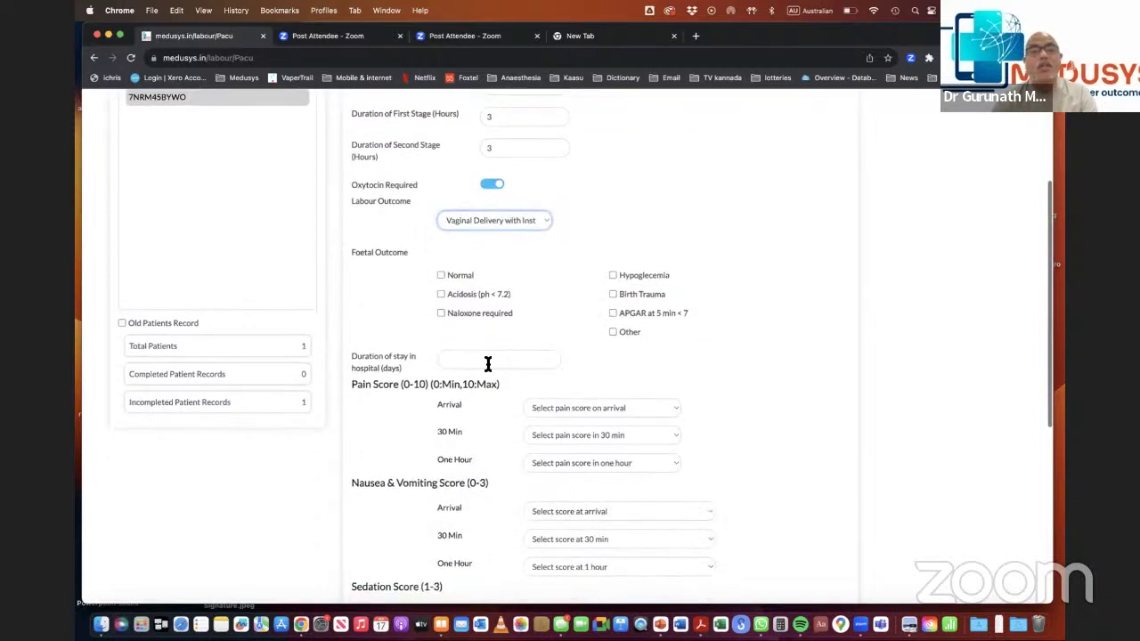
pyautogui.click(440, 276)
pyautogui.scroll(-3, 438, 279)
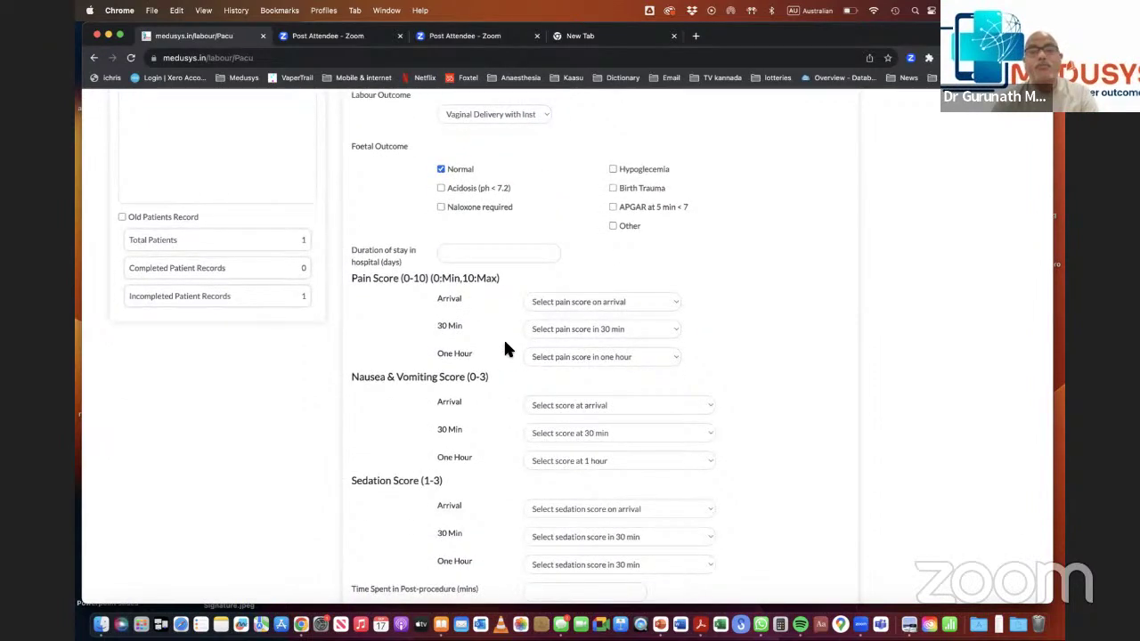
pyautogui.scroll(-6, 503, 347)
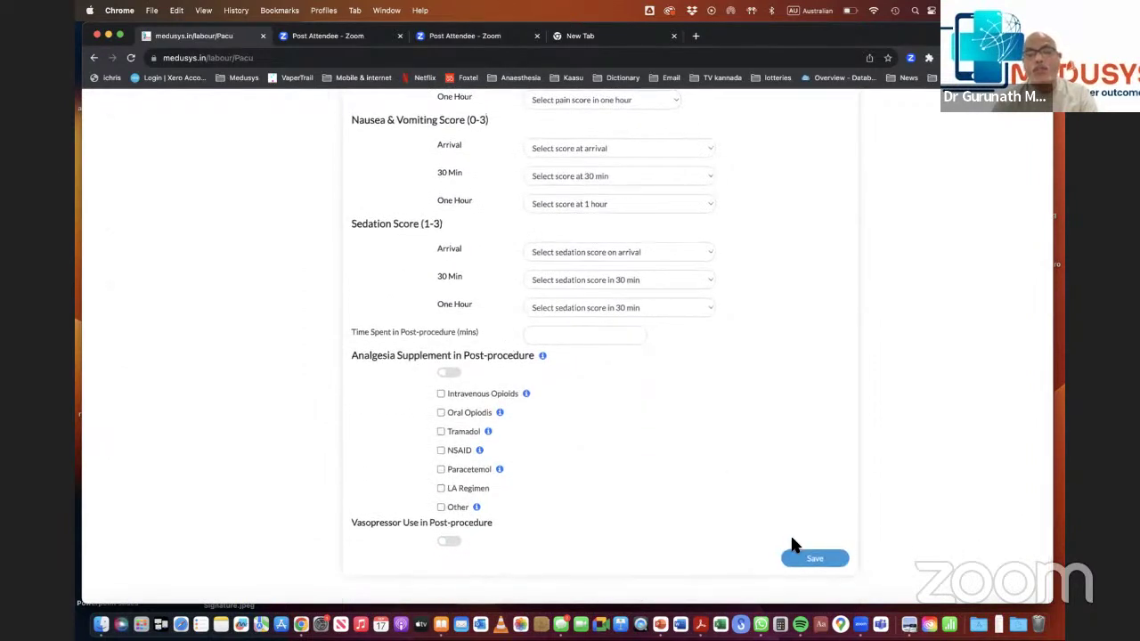
pyautogui.click(807, 561)
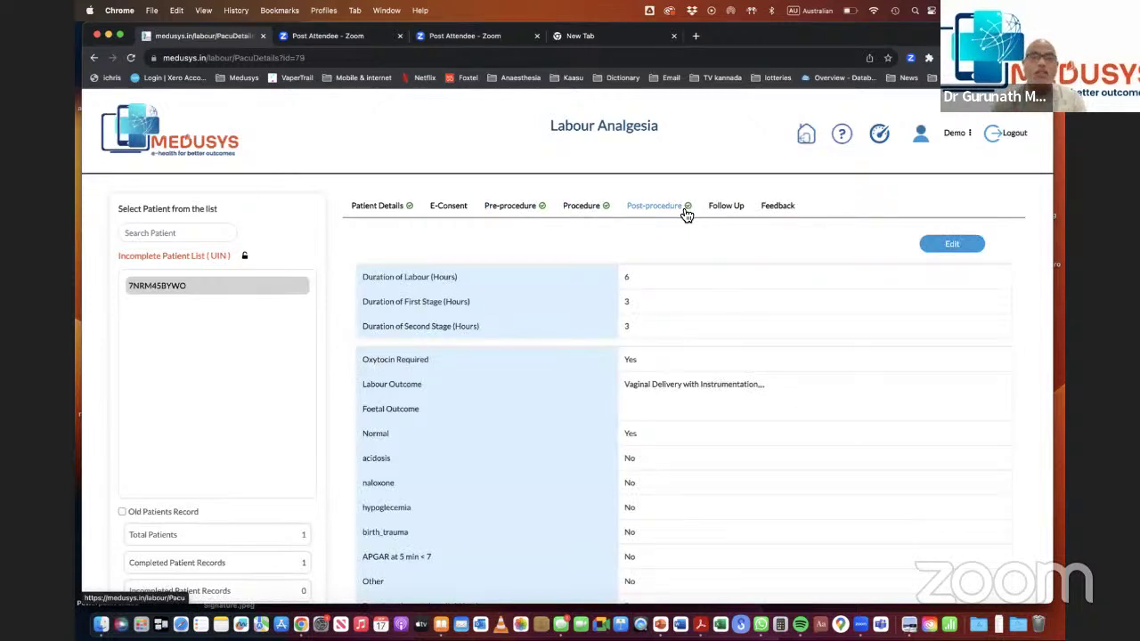
# View the patient's Follow Up and Feedback sections.
pyautogui.click(736, 211)
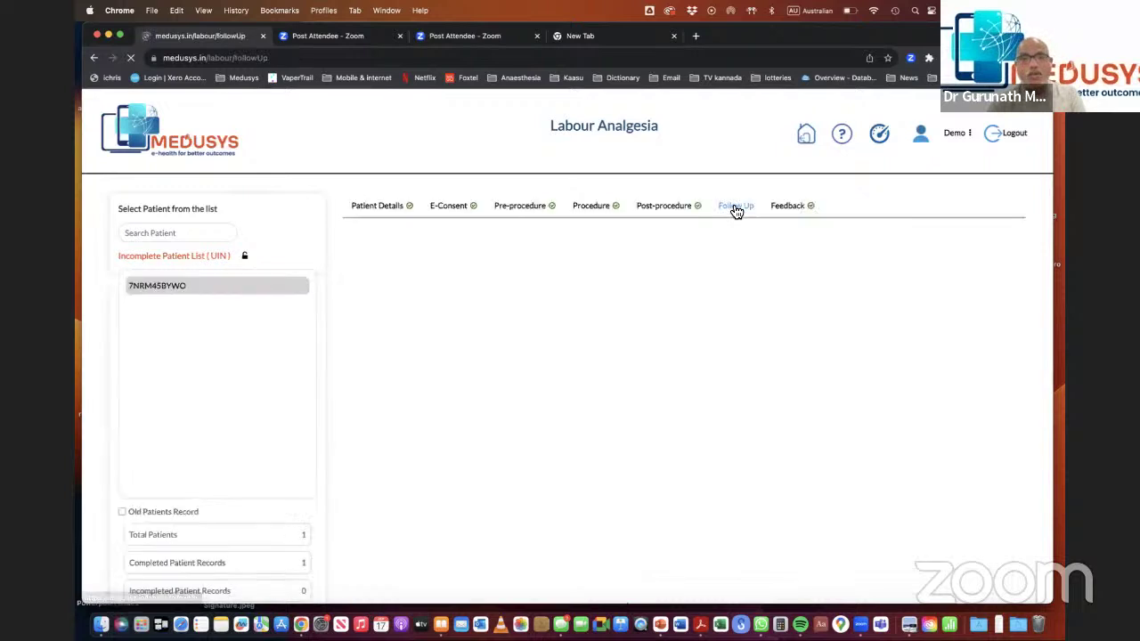
pyautogui.click(786, 214)
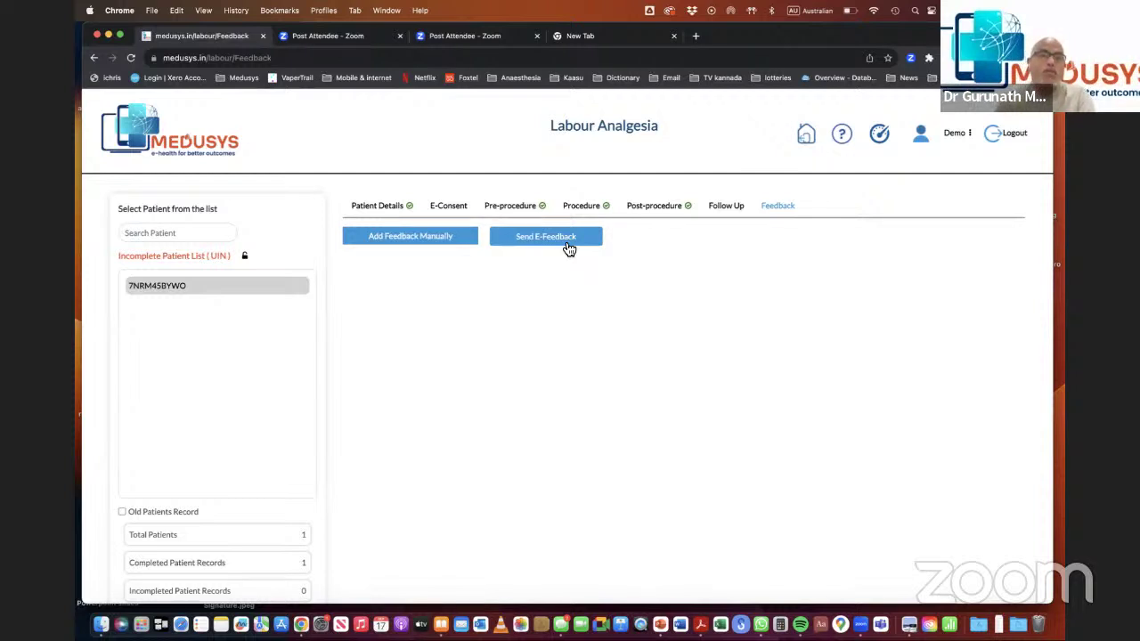
# Return to the home page and open Labour Reports under the Reports & Analytics section of Clinical Databases & Audits.
pyautogui.click(806, 145)
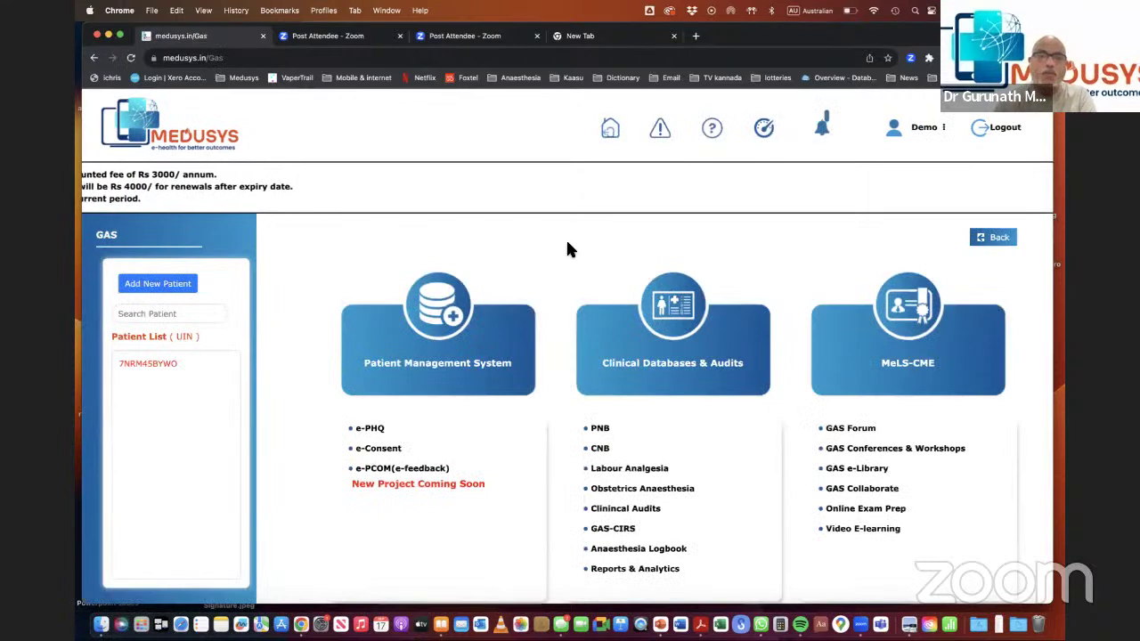
pyautogui.scroll(-3, 585, 233)
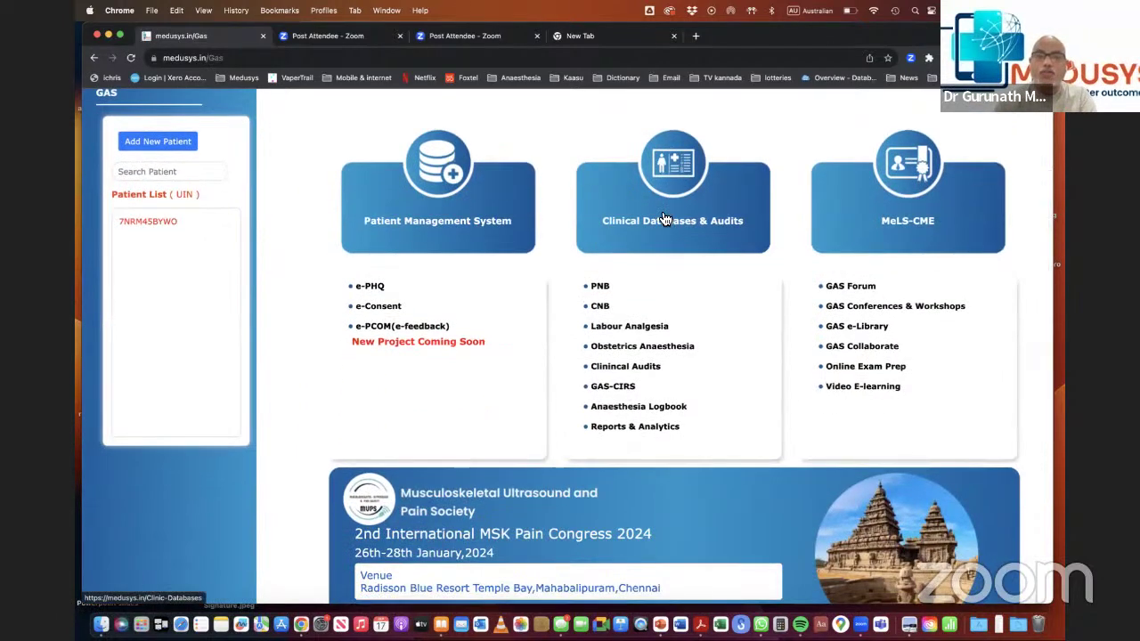
pyautogui.click(663, 219)
pyautogui.scroll(-3, 668, 267)
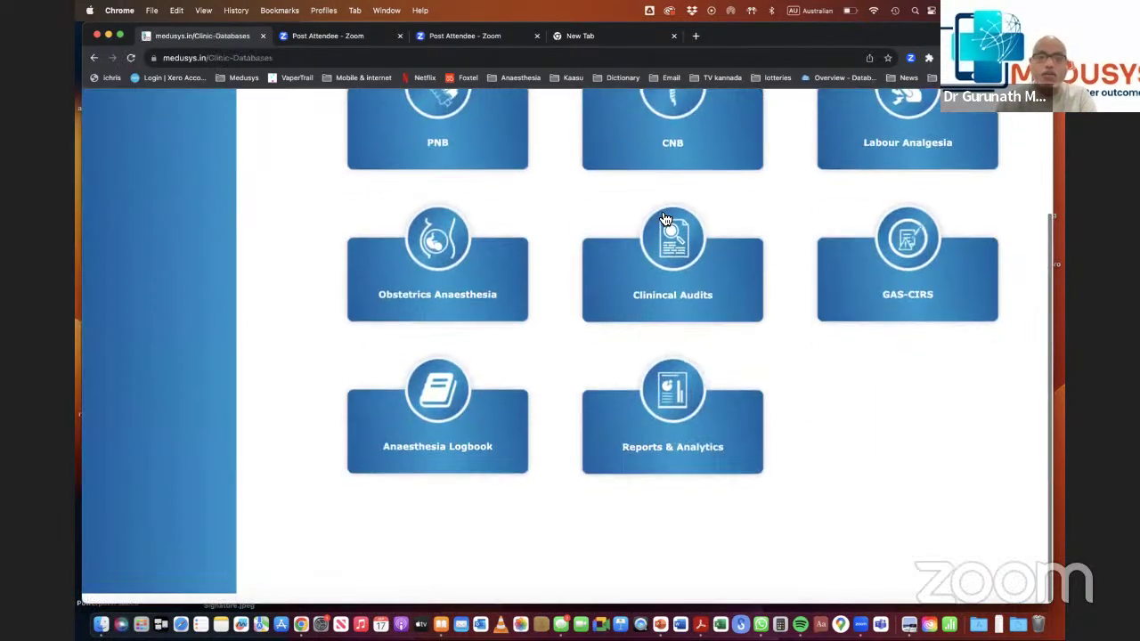
pyautogui.click(683, 459)
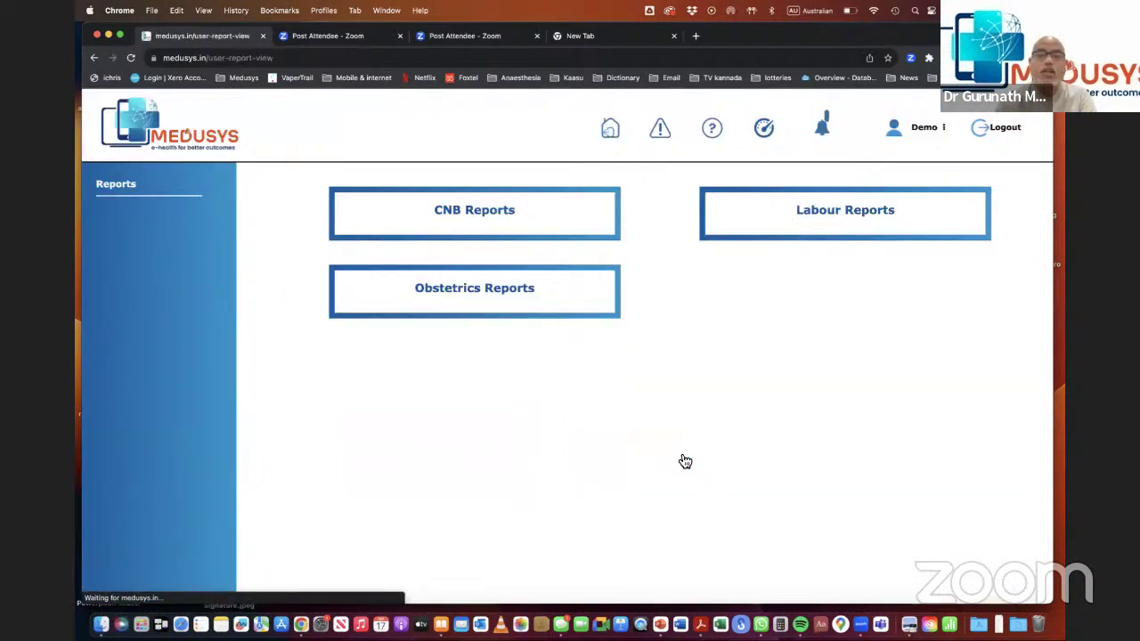
pyautogui.click(845, 221)
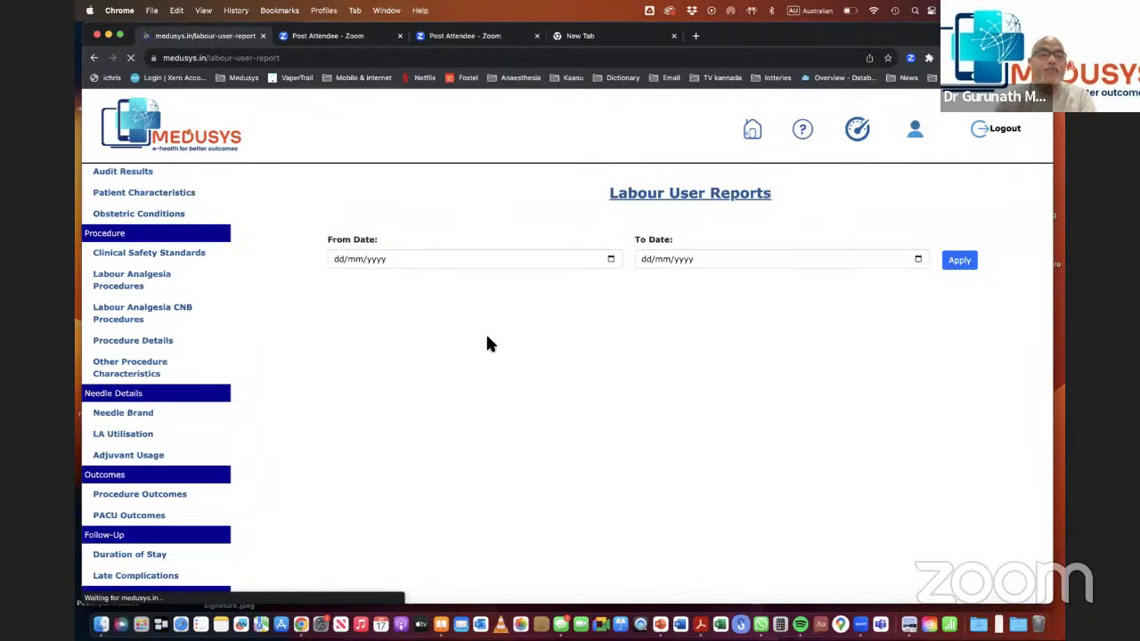
# Look through the available labour report categories, from Audit Results to Feedback.
pyautogui.scroll(-2, 143, 218)
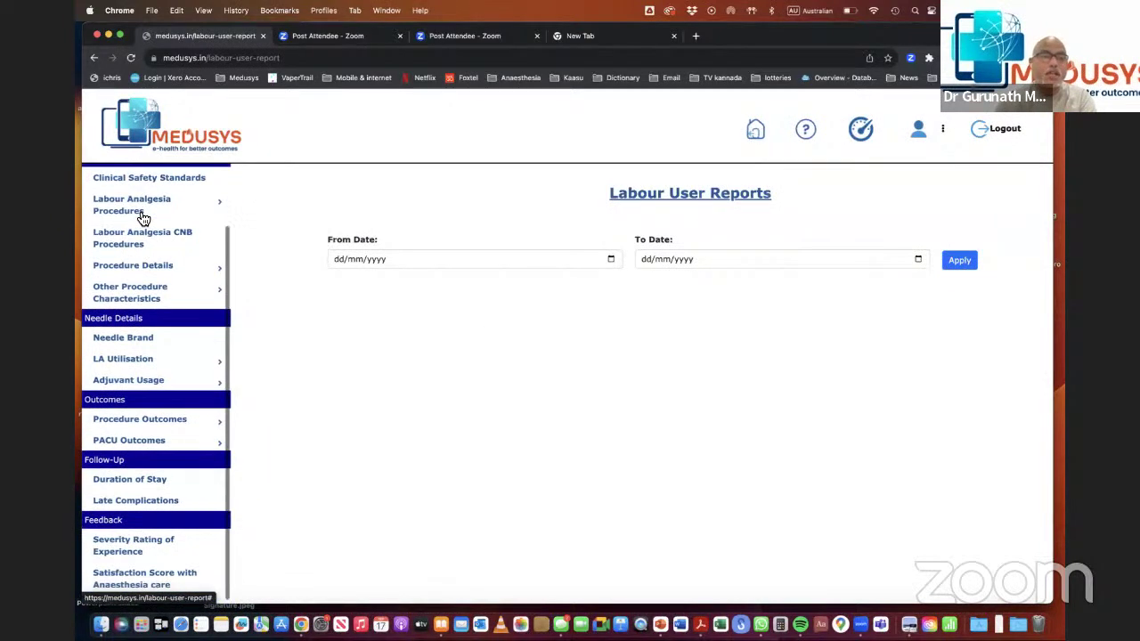
pyautogui.scroll(2, 142, 218)
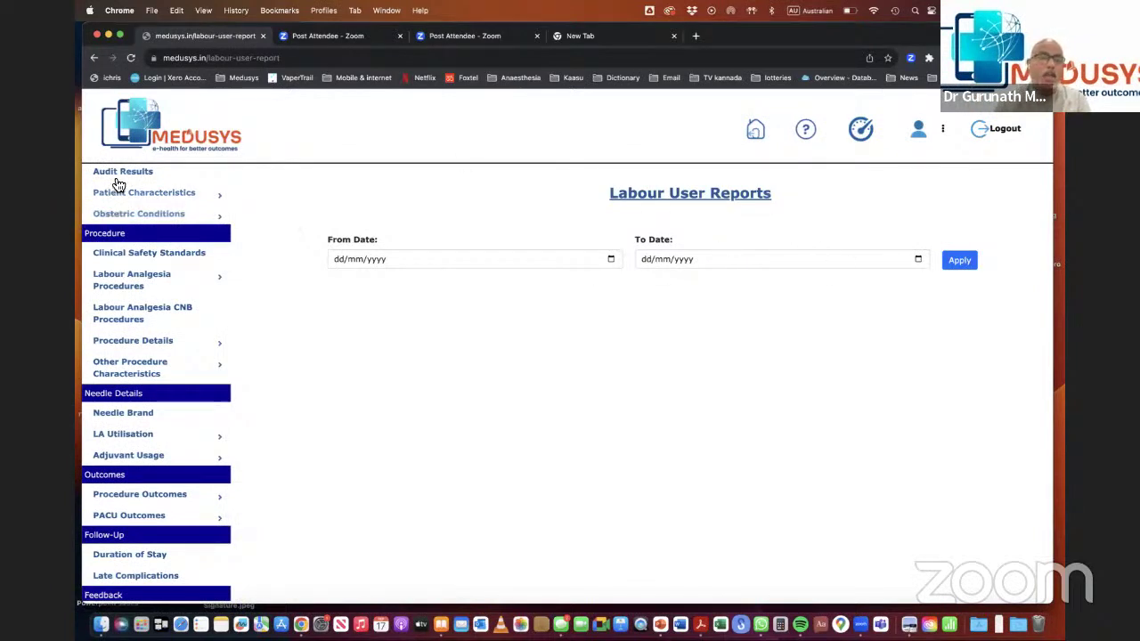
pyautogui.scroll(-1, 125, 318)
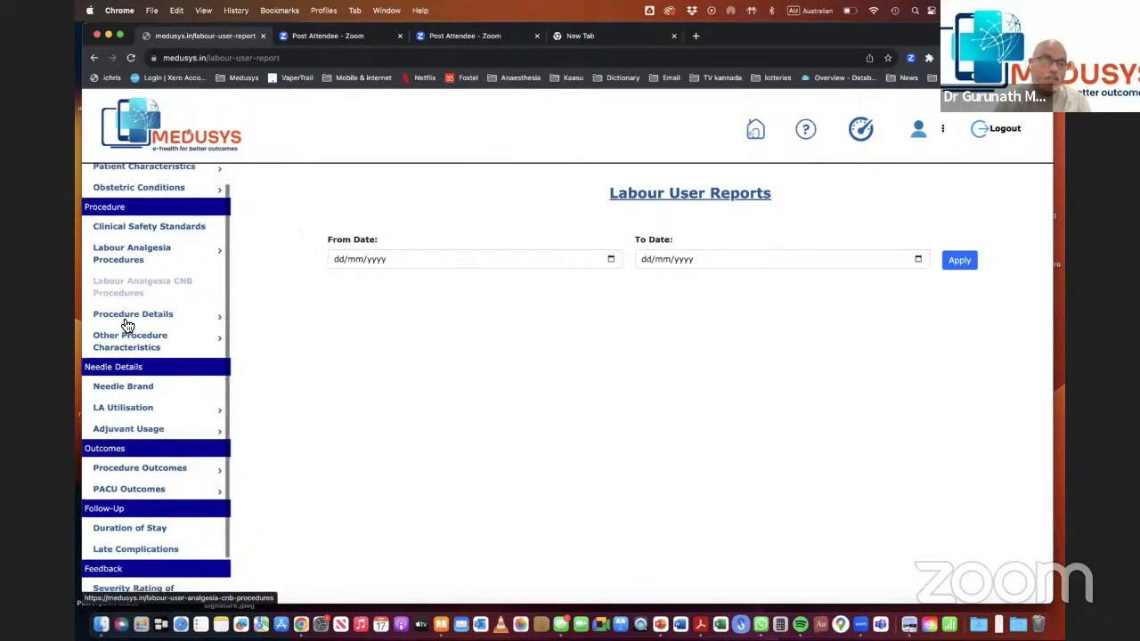
pyautogui.scroll(1, 127, 325)
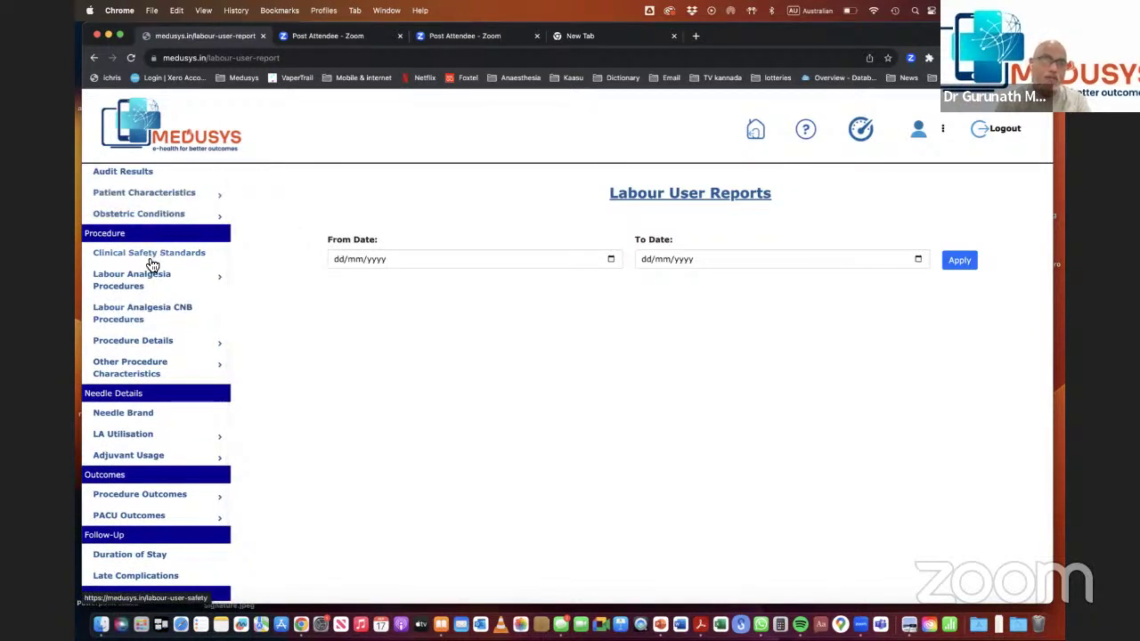
pyautogui.scroll(-3, 153, 286)
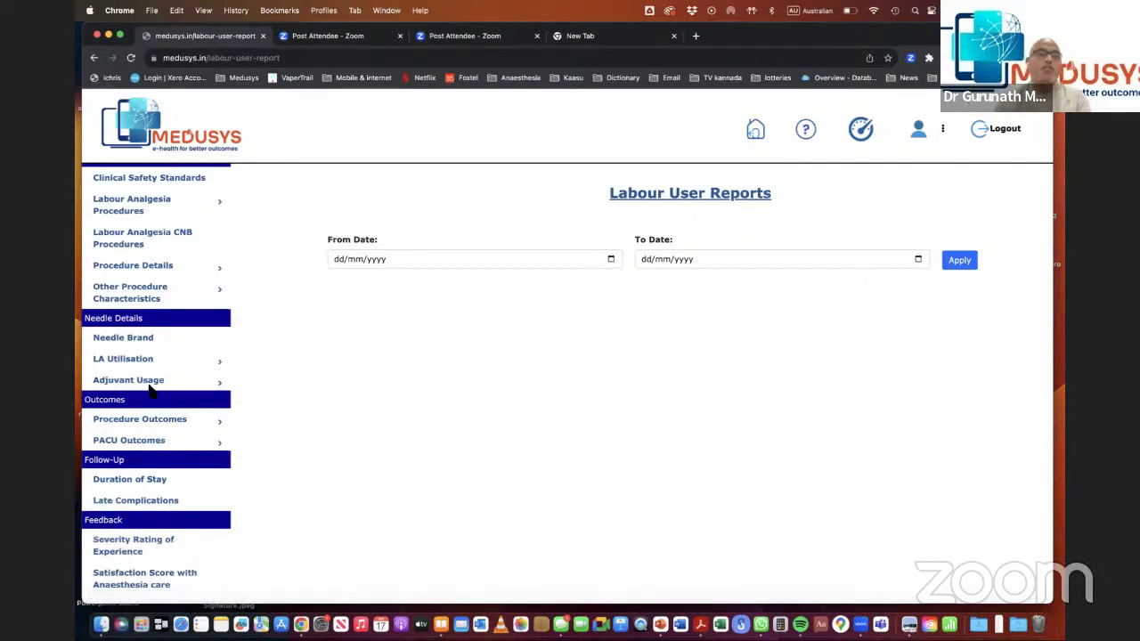
pyautogui.scroll(2, 152, 391)
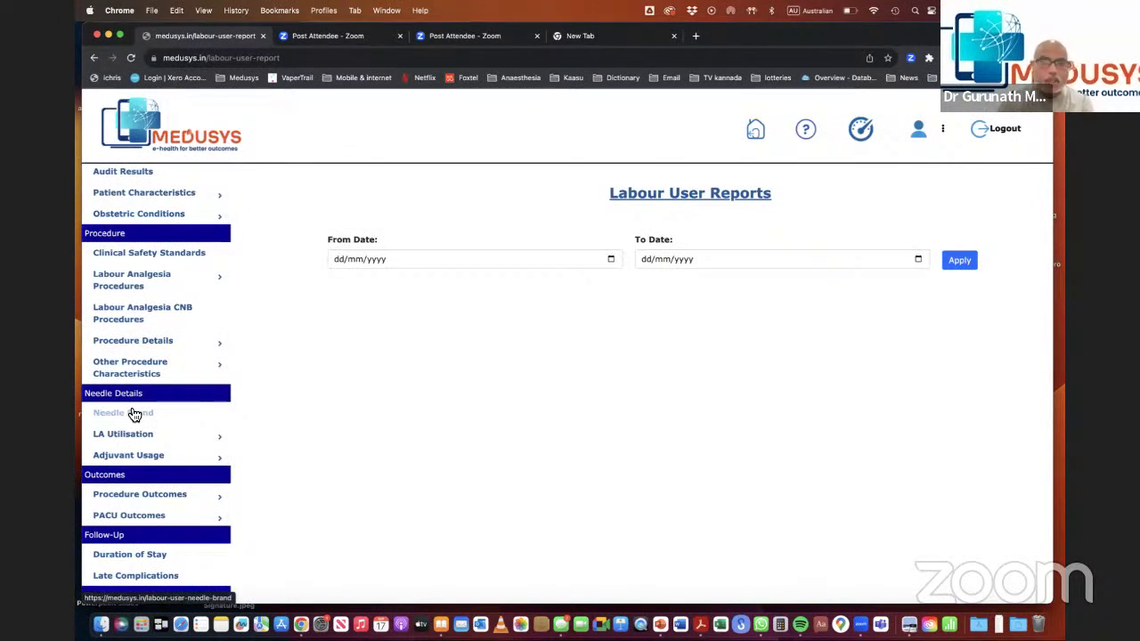
# Set the labour report's From Date and To Date to 17/09/2023 and apply the range.
pyautogui.click(611, 259)
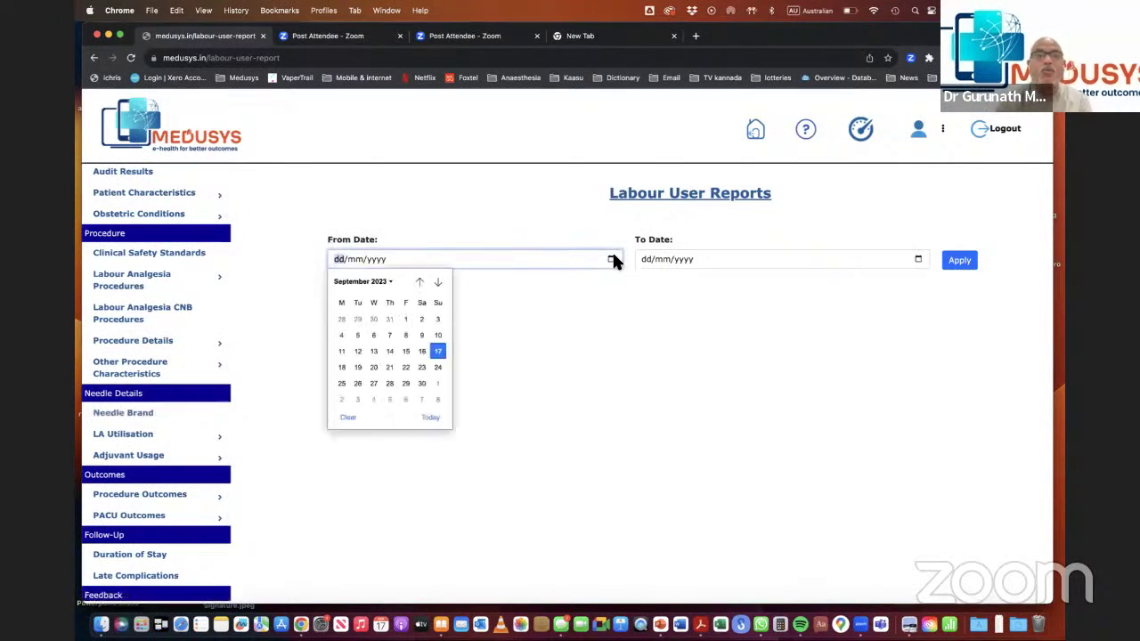
pyautogui.click(437, 351)
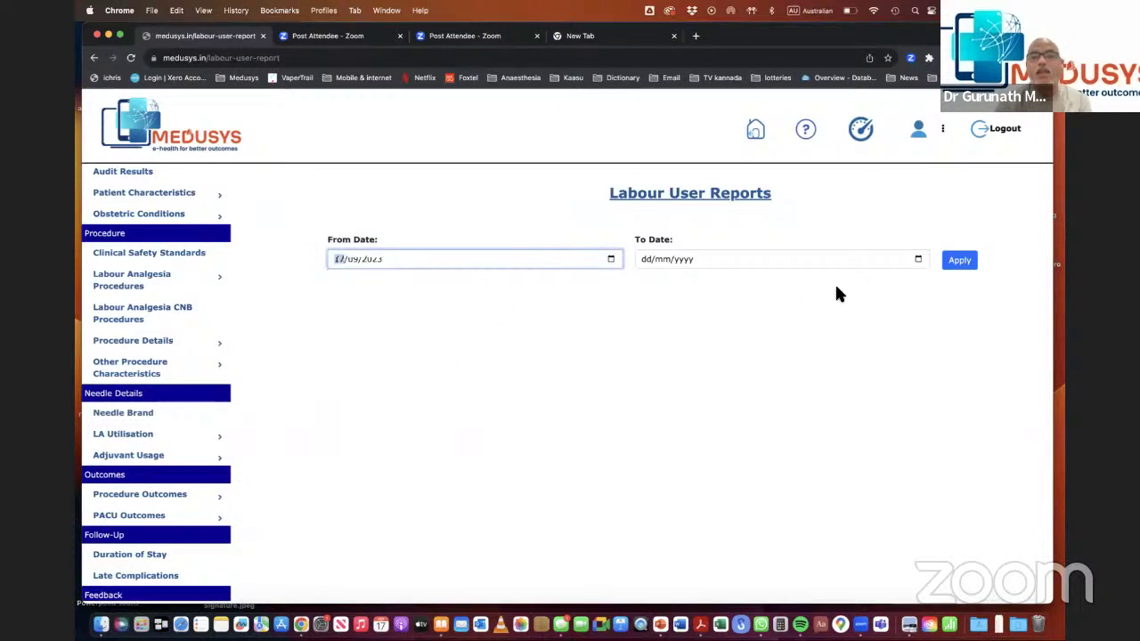
pyautogui.click(917, 259)
pyautogui.click(746, 351)
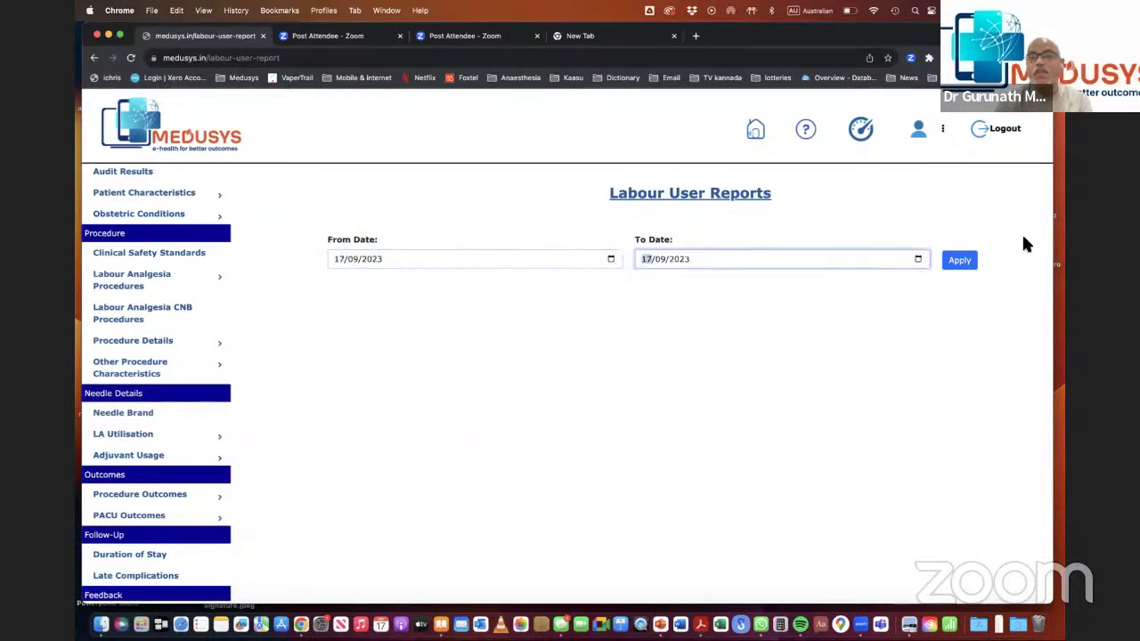
pyautogui.click(961, 264)
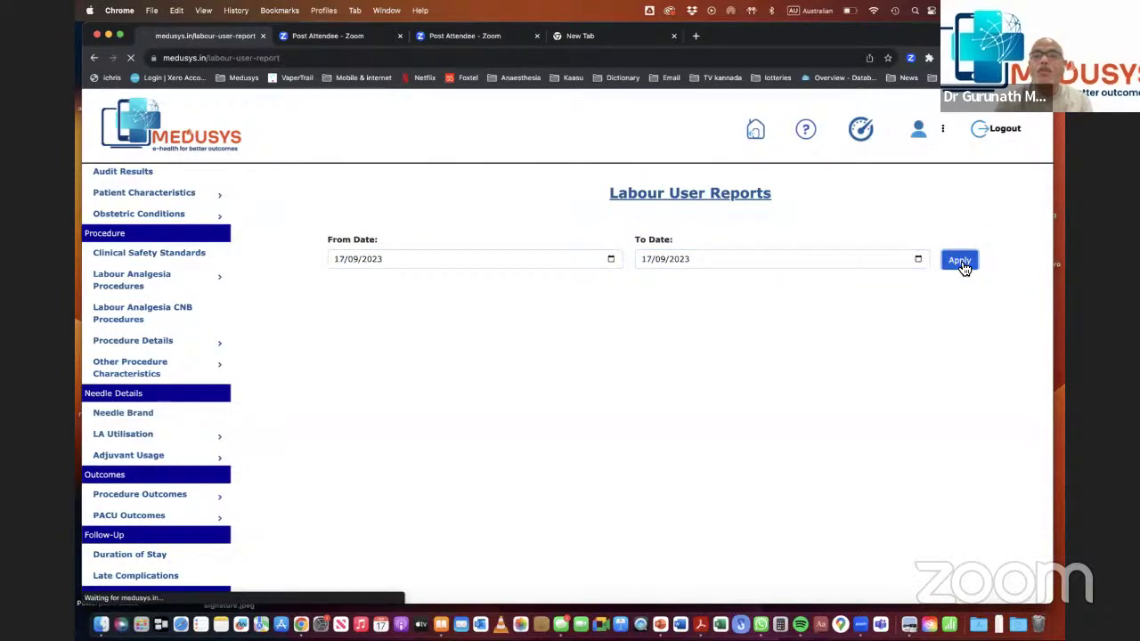
# Look over the procedure and consolidated results, and examine the Clinical Safety Standards report's table and chart.
pyautogui.scroll(-10, 955, 367)
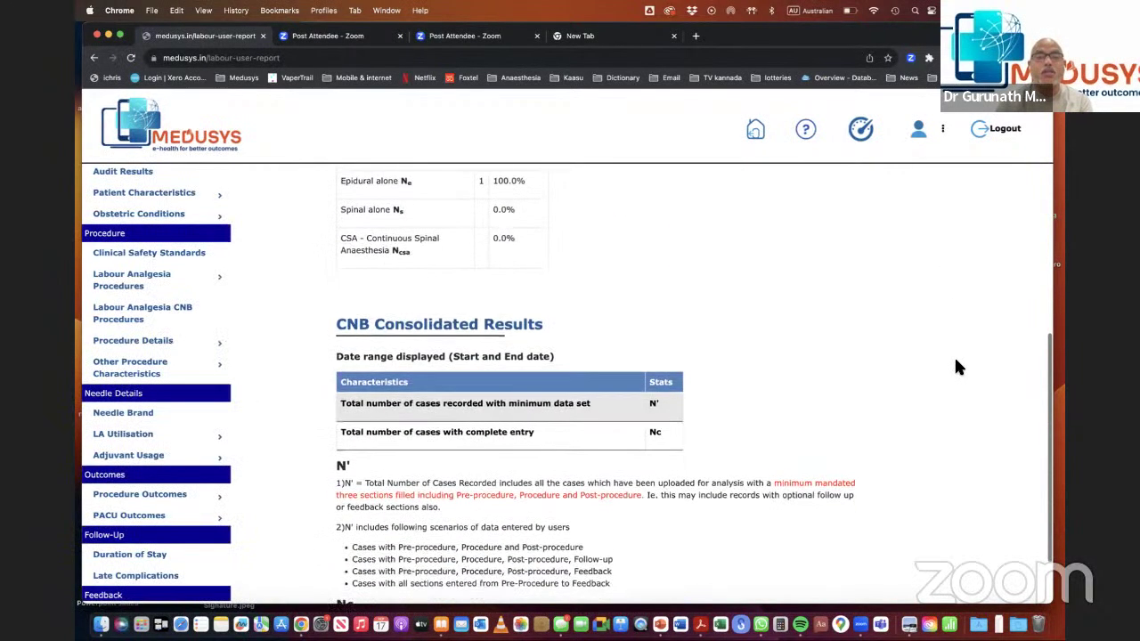
pyautogui.scroll(3, 955, 367)
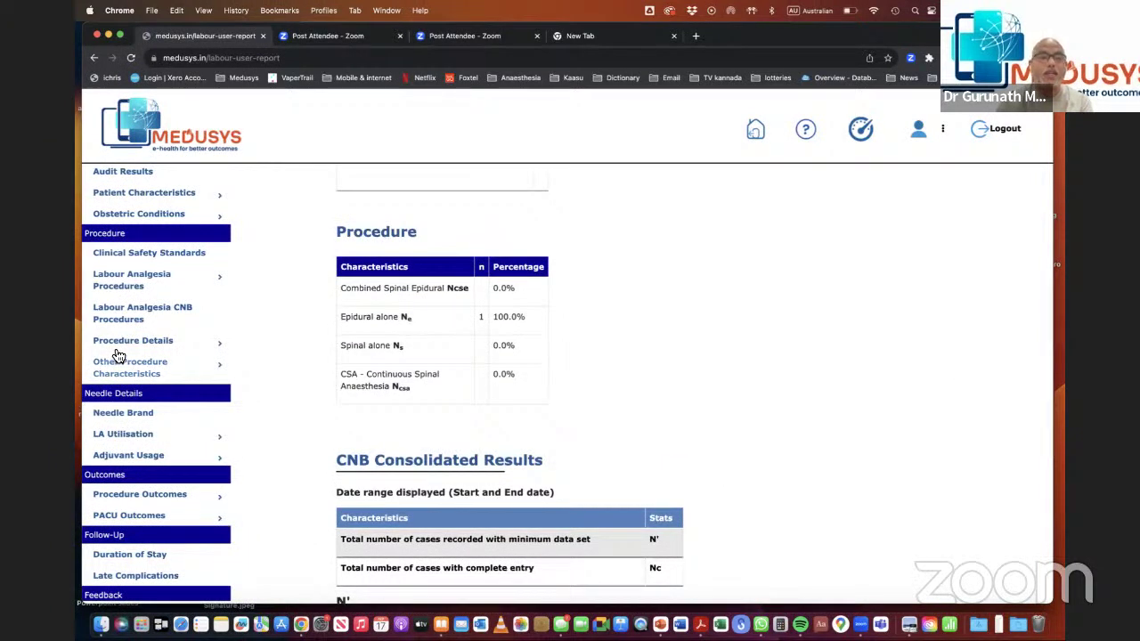
pyautogui.click(160, 260)
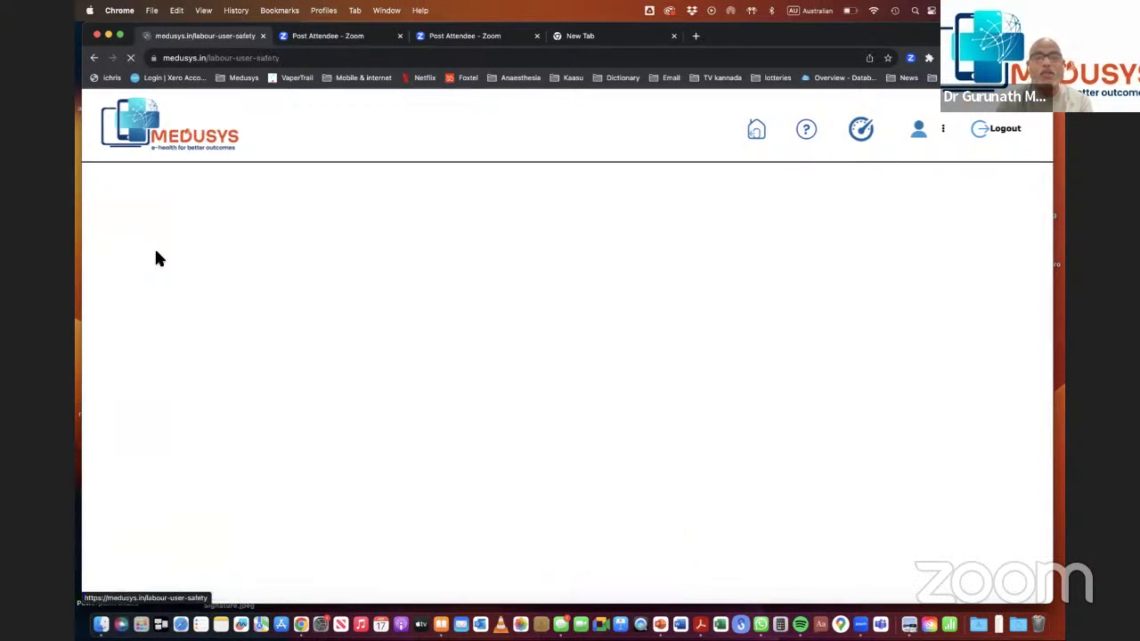
pyautogui.scroll(-5, 453, 407)
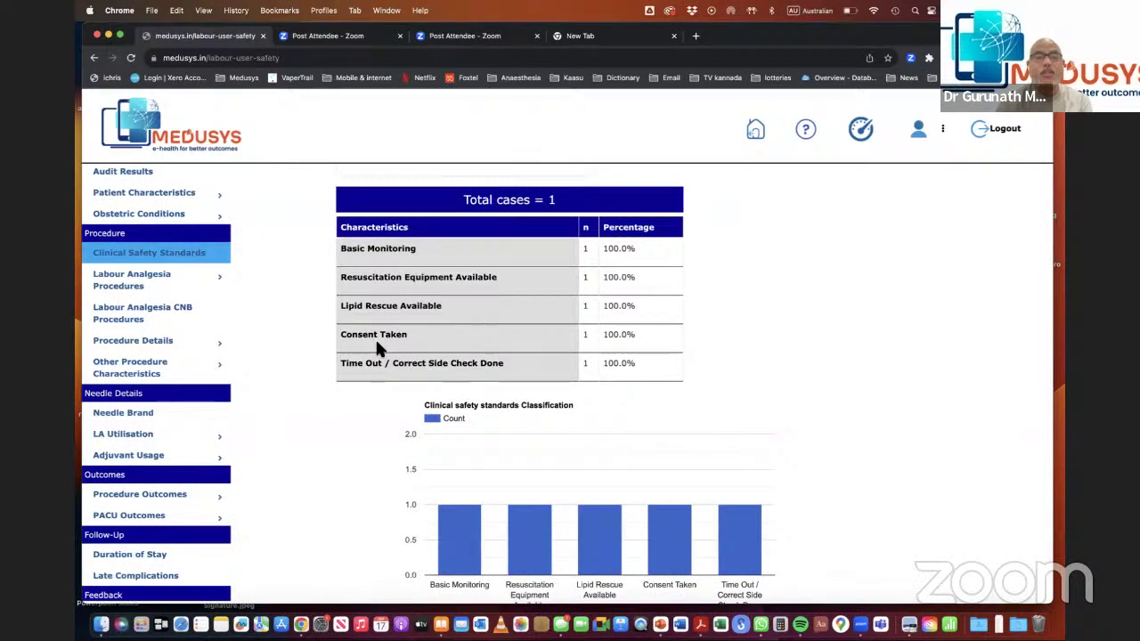
# Expand the LA Utilisation and Procedure Details report categories to view their subtopics, and look over the Clinical Safety Standards table again.
pyautogui.click(153, 313)
pyautogui.scroll(-1, 153, 314)
pyautogui.scroll(-2, 153, 313)
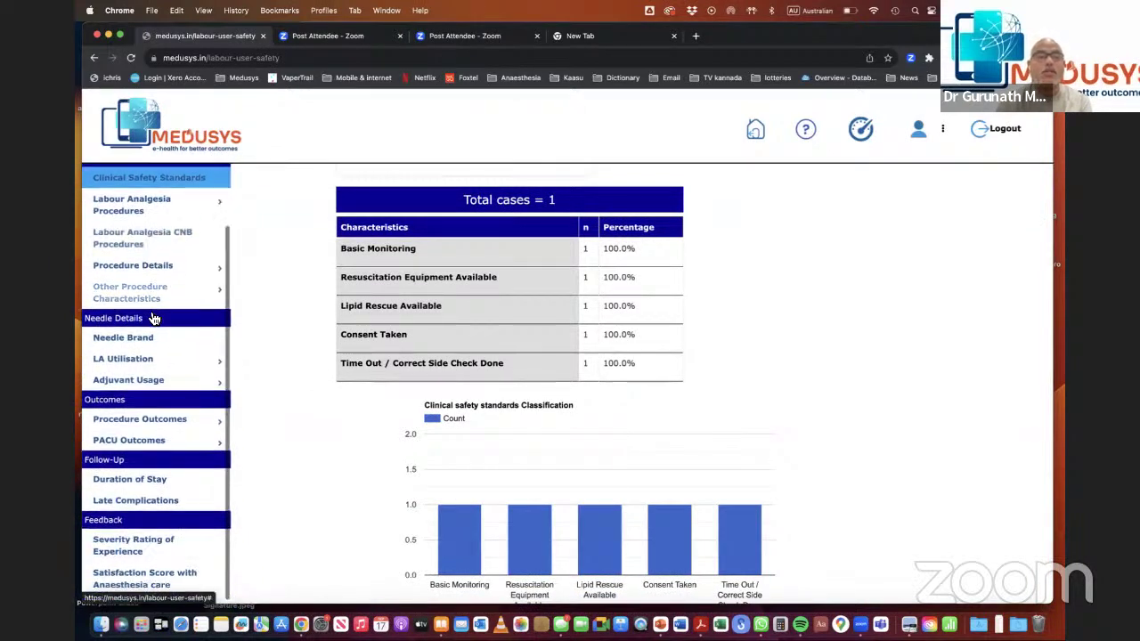
pyautogui.click(140, 369)
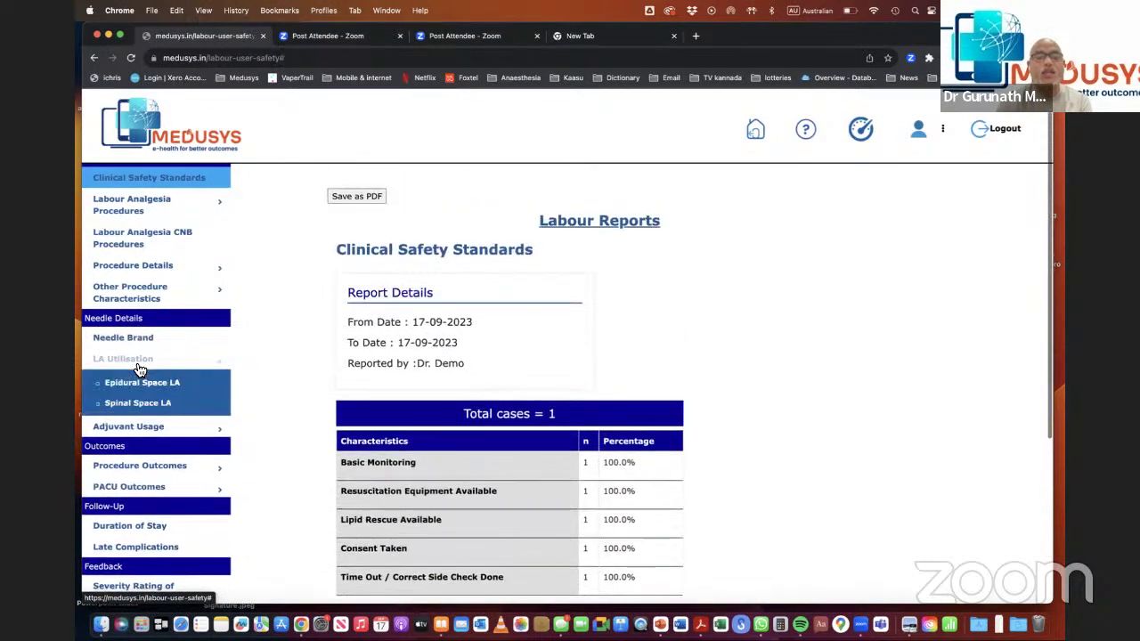
pyautogui.scroll(2, 140, 369)
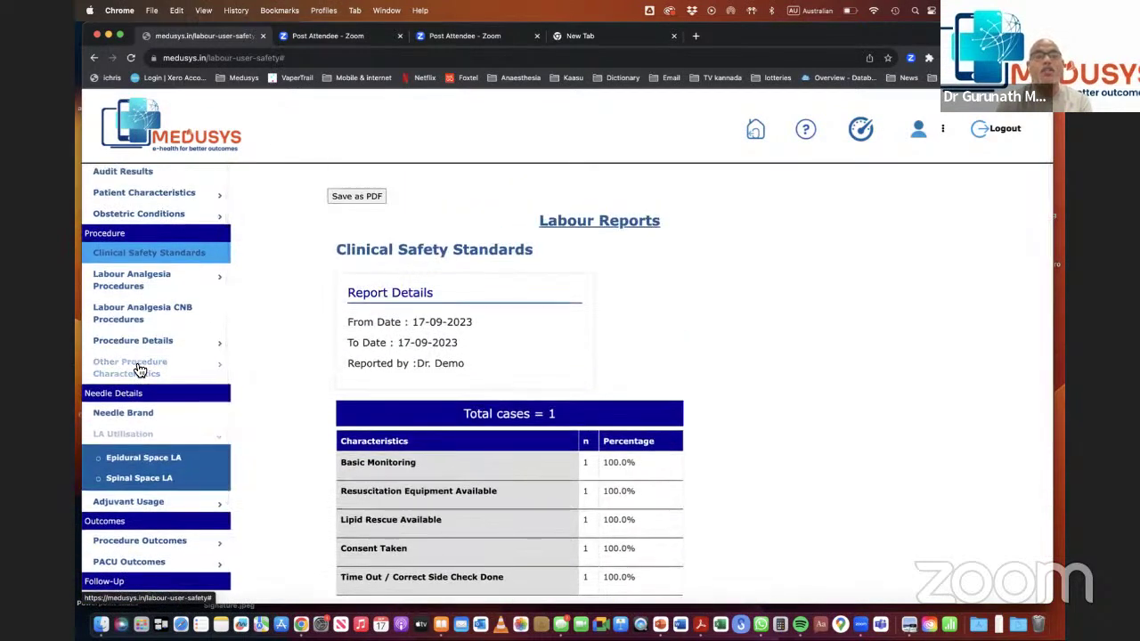
pyautogui.click(149, 347)
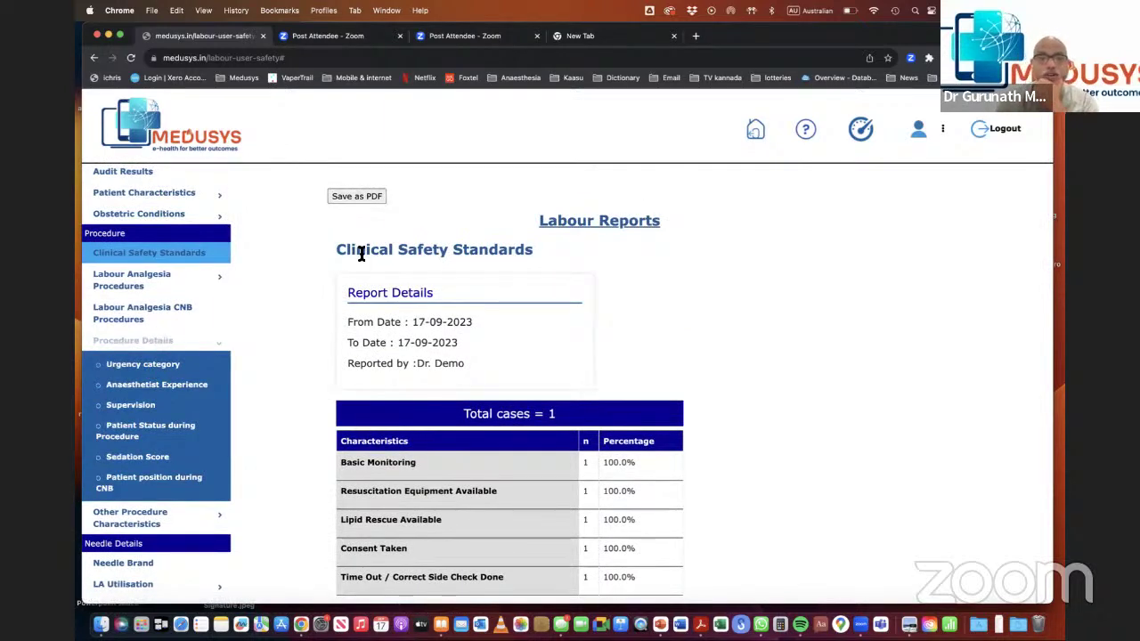
pyautogui.scroll(-2, 519, 414)
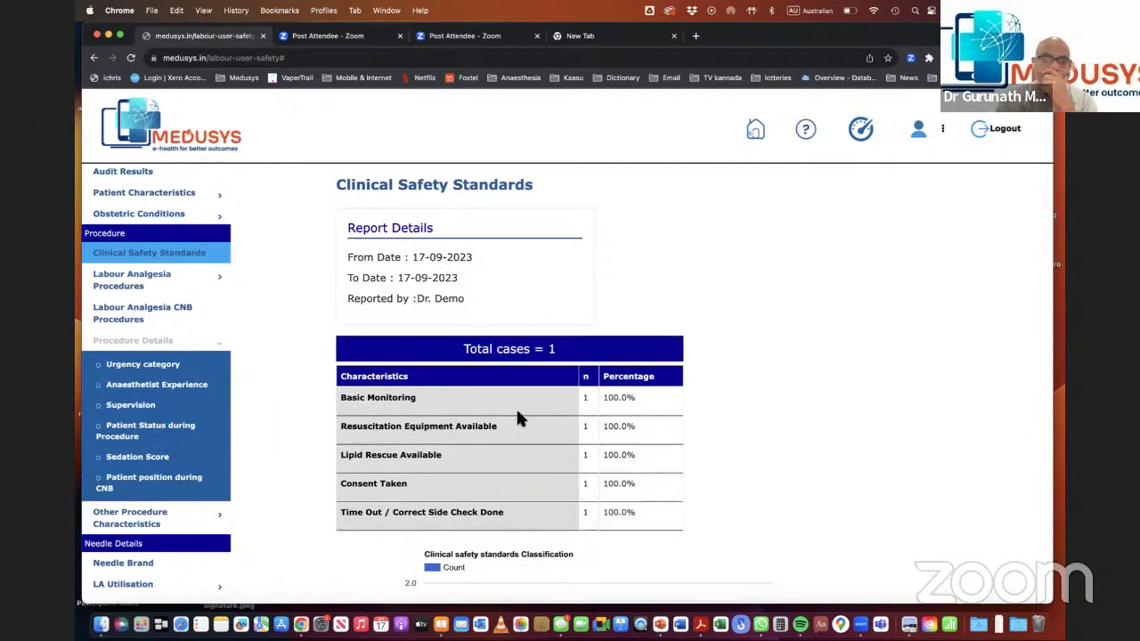
pyautogui.scroll(2, 517, 412)
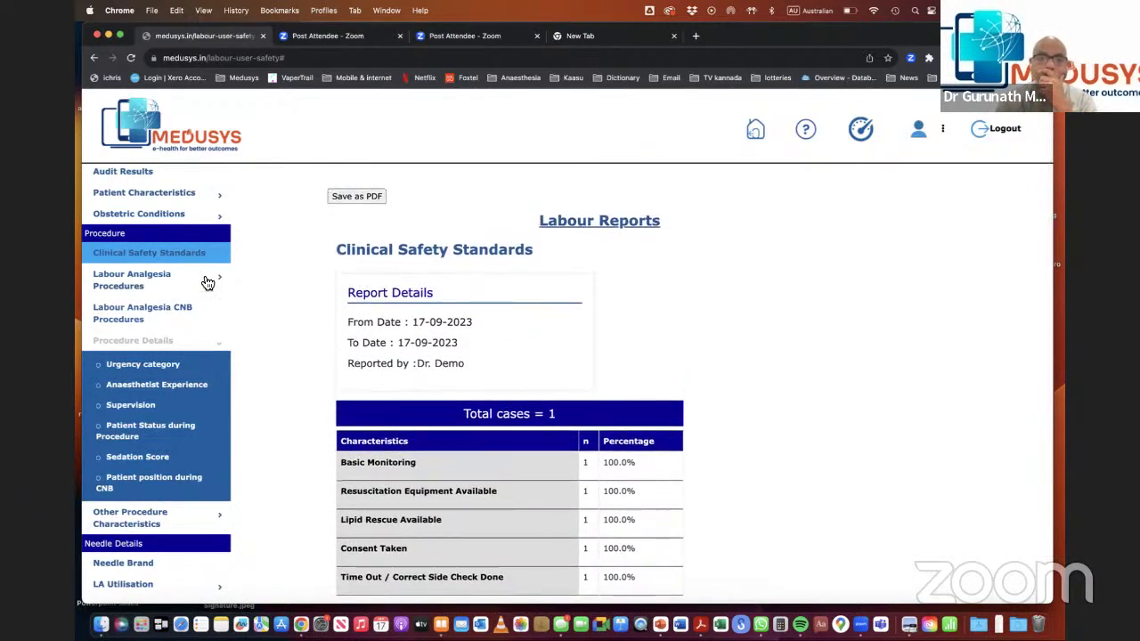